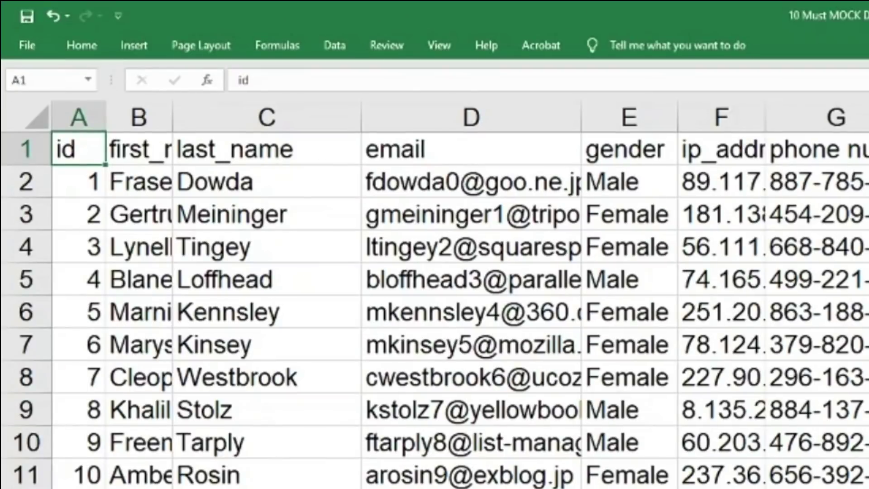
Step: Try auto-fitting the width of the first_name column and undo the resize
{"action": "left_click", "coordinate": [124, 78]}
{"action": "double_click", "coordinate": [173, 119]}
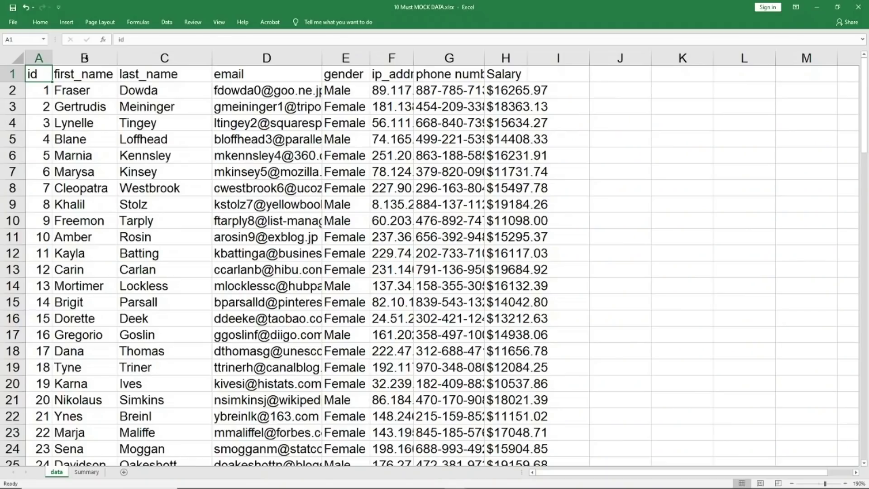
{"action": "key", "text": "ctrl+z"}
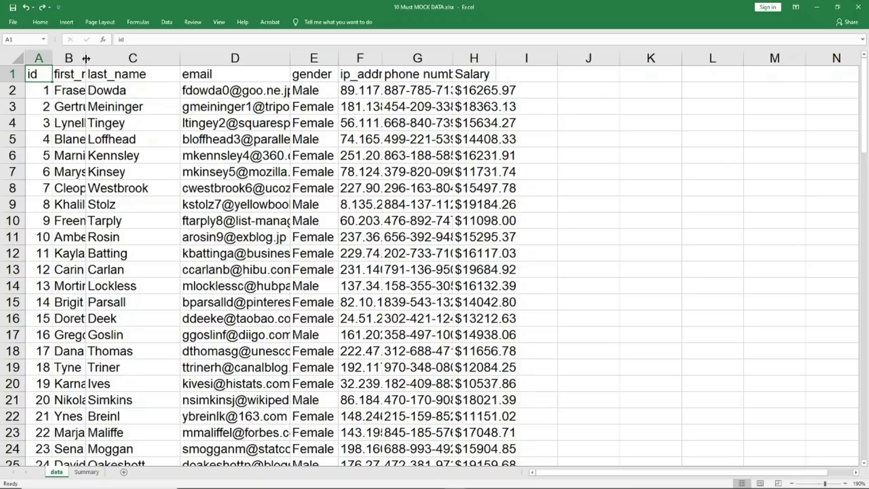
Step: Select the data region, extend the selection to the entire sheet, and return to cell A1
{"action": "key", "text": "ctrl+a"}
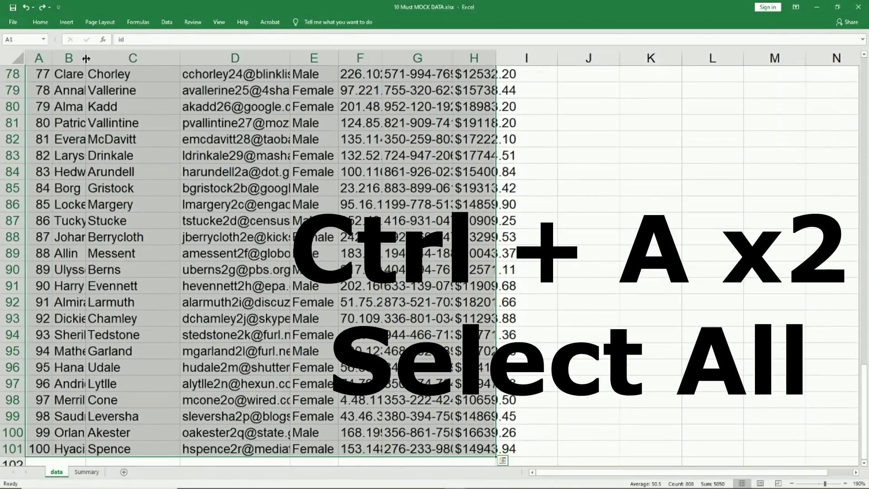
{"action": "key", "text": "ctrl+a"}
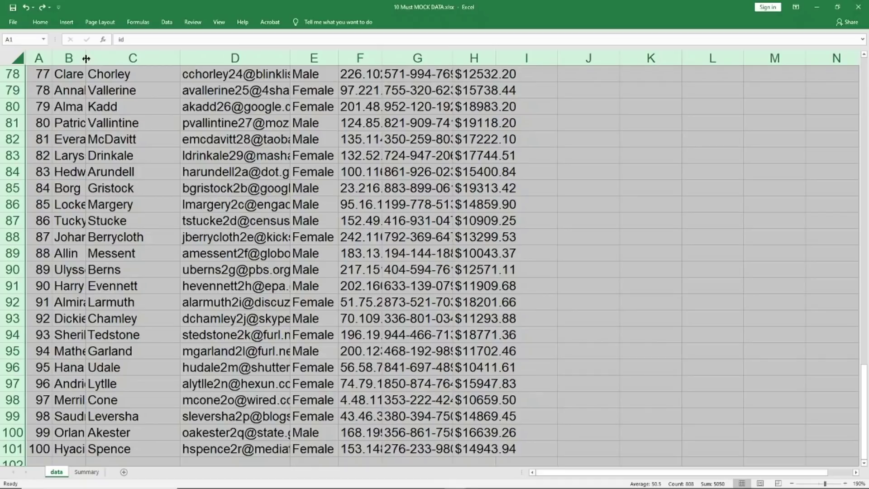
{"action": "key", "text": "ctrl+Home"}
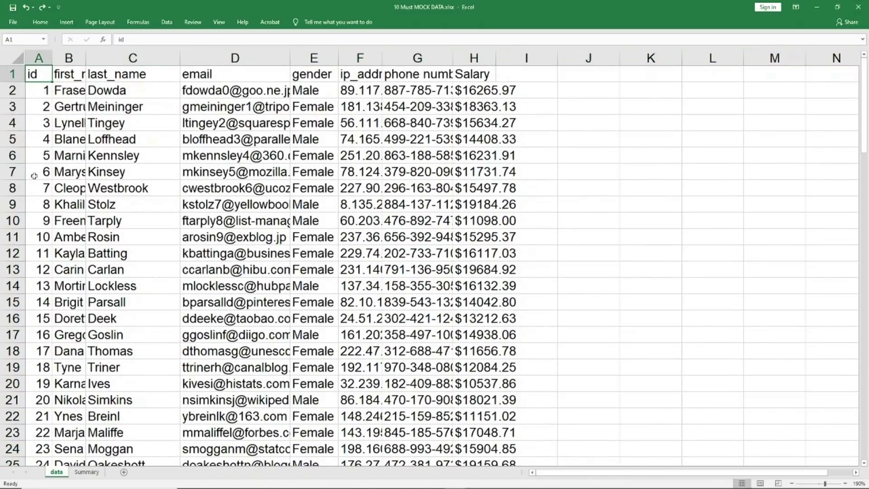
Step: Insert a blank row at row 11 and select the entire sheet starting from cell C3
{"action": "right_click", "coordinate": [18, 236]}
{"action": "left_click", "coordinate": [43, 298]}
{"action": "left_click", "coordinate": [92, 107]}
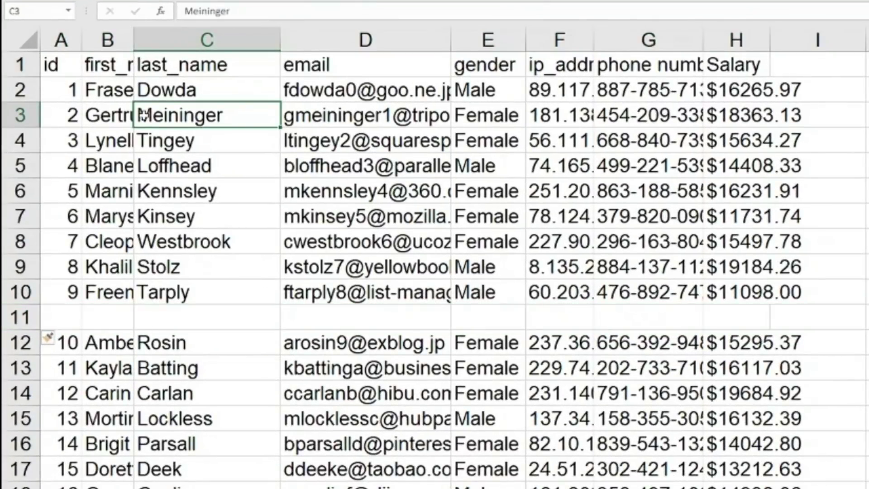
{"action": "key", "text": "ctrl+a"}
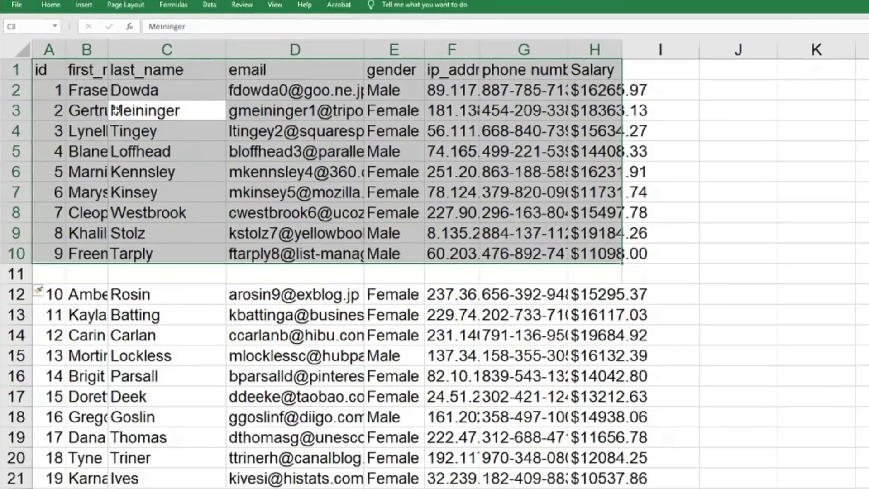
{"action": "key", "text": "ctrl+a"}
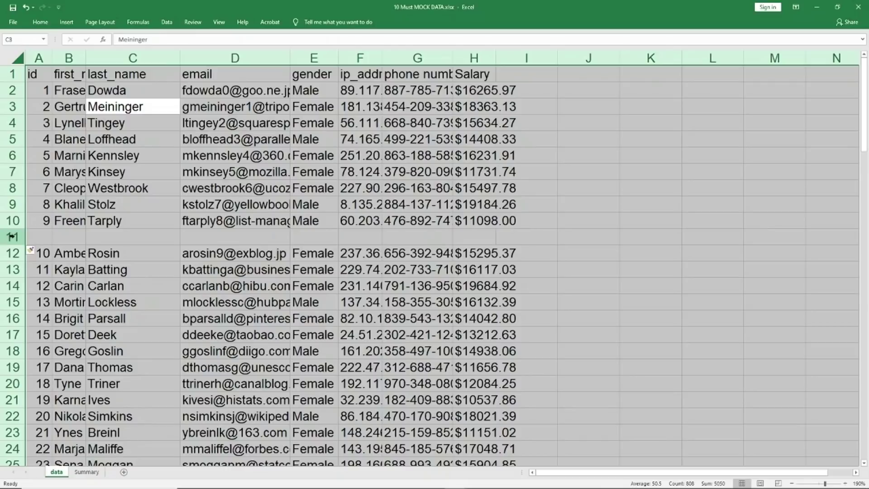
Step: Delete the blank row 11 from the data
{"action": "right_click", "coordinate": [12, 236]}
{"action": "left_click", "coordinate": [121, 235]}
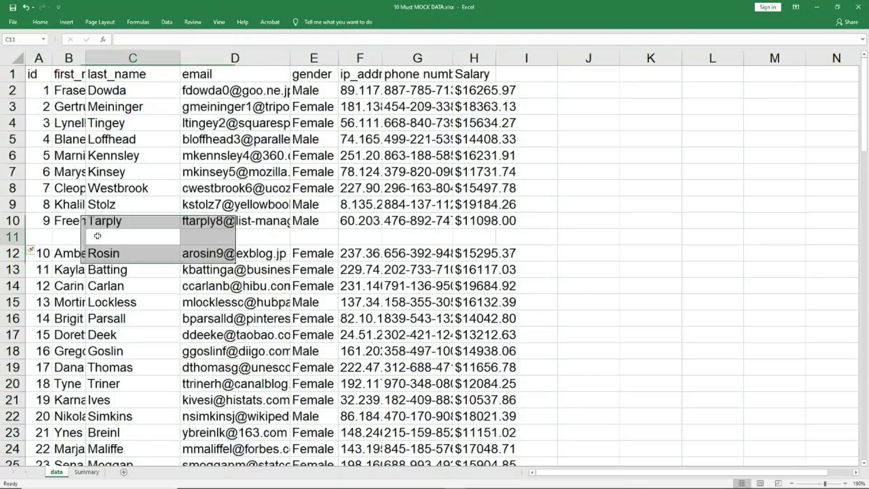
{"action": "right_click", "coordinate": [14, 236]}
{"action": "left_click", "coordinate": [40, 313]}
Step: Select the entire sheet and auto-fit the width of all columns to their contents
{"action": "left_click", "coordinate": [77, 117]}
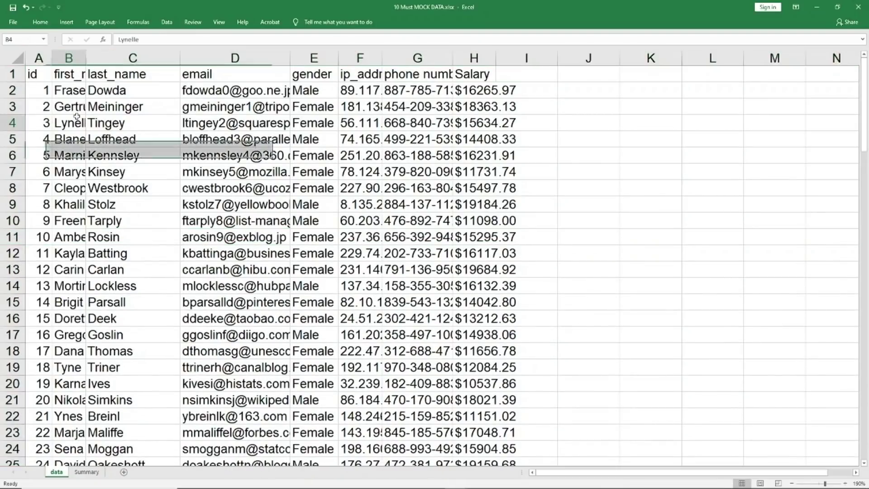
{"action": "key", "text": "ctrl+a"}
{"action": "key", "text": "ctrl+a"}
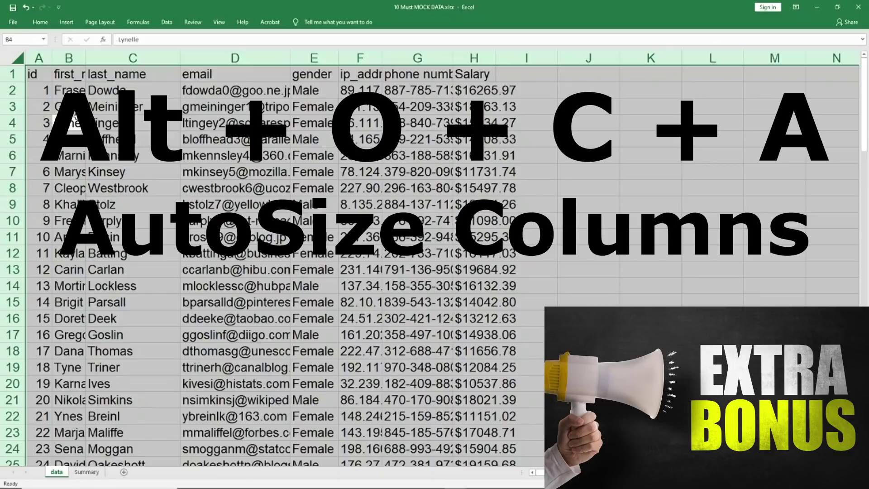
{"action": "key", "text": "alt"}
{"action": "key", "text": "o"}
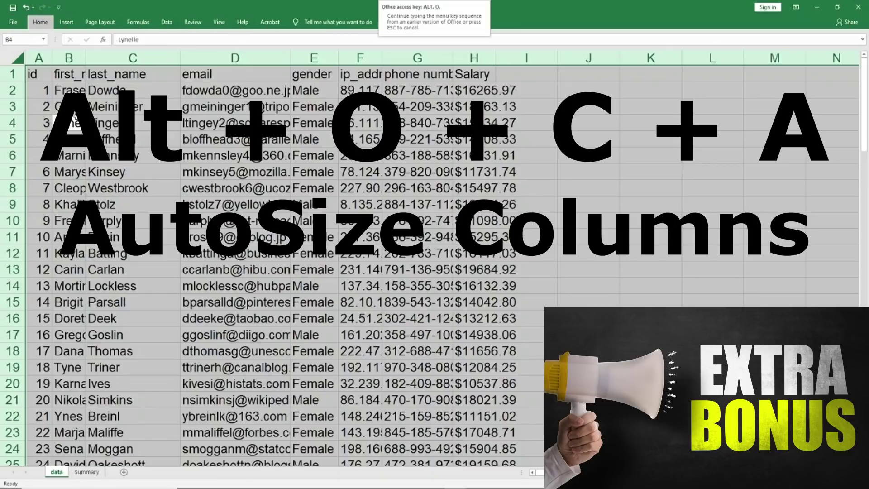
{"action": "key", "text": "c"}
{"action": "key", "text": "a"}
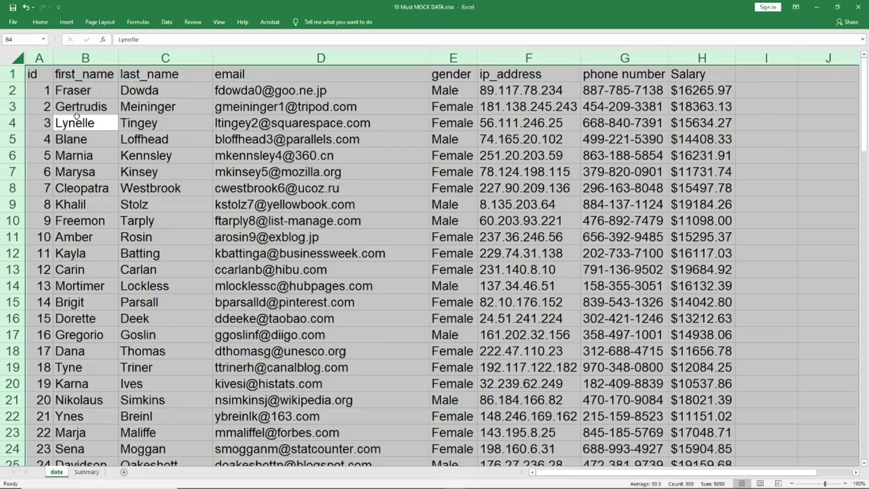
Step: Apply all borders to the data range from A1 to H101 and return to cell A1
{"action": "key", "text": "Left"}
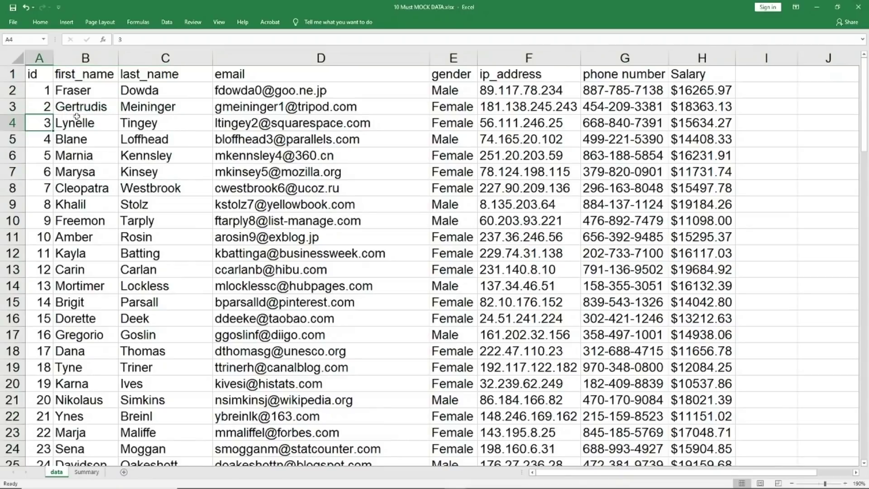
{"action": "key", "text": "Up"}
{"action": "key", "text": "Up"}
{"action": "key", "text": "Up"}
{"action": "key", "text": "ctrl+shift+End"}
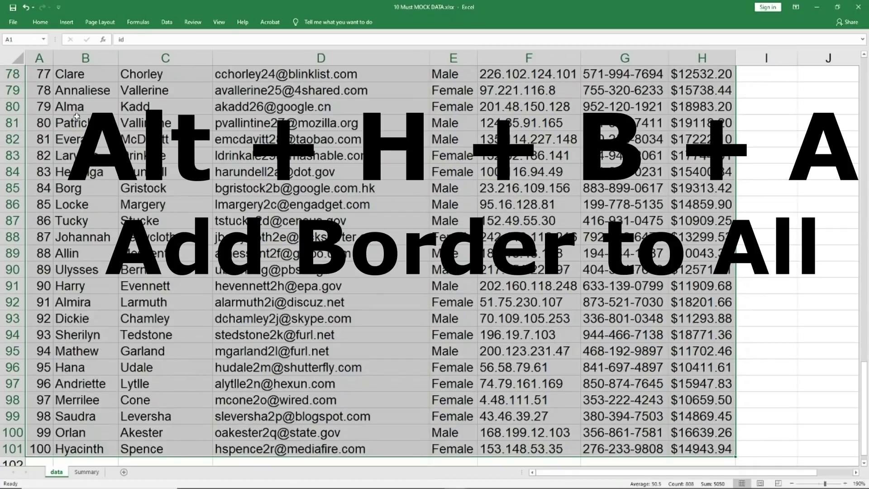
{"action": "key", "text": "alt"}
{"action": "key", "text": "h"}
{"action": "key", "text": "b"}
{"action": "key", "text": "a"}
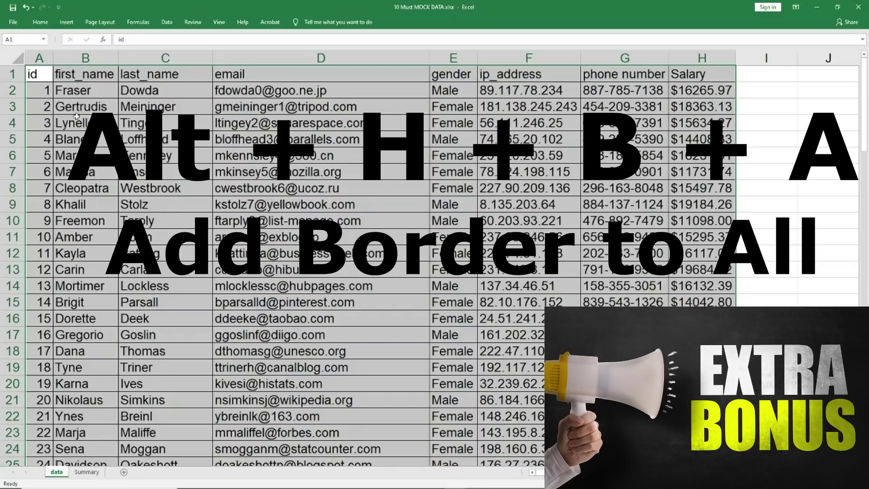
{"action": "key", "text": "ctrl+Home"}
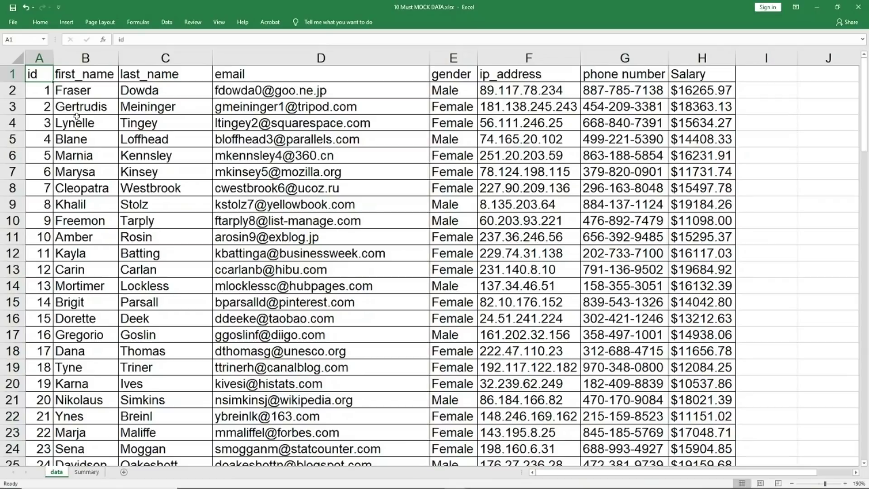
Step: Freeze panes at cell C2 so the header row and the id and first_name columns stay fixed
{"action": "key", "text": "Page_Down"}
{"action": "key", "text": "Page_Down"}
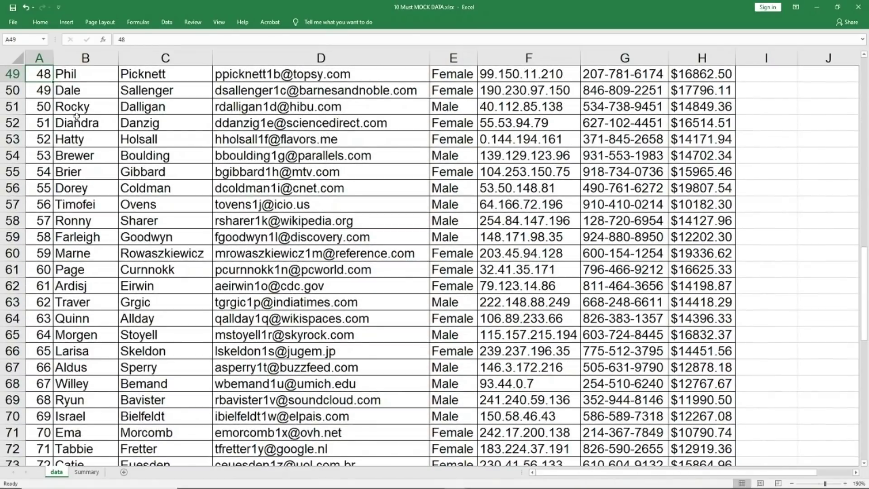
{"action": "key", "text": "Page_Up"}
{"action": "key", "text": "Page_Up"}
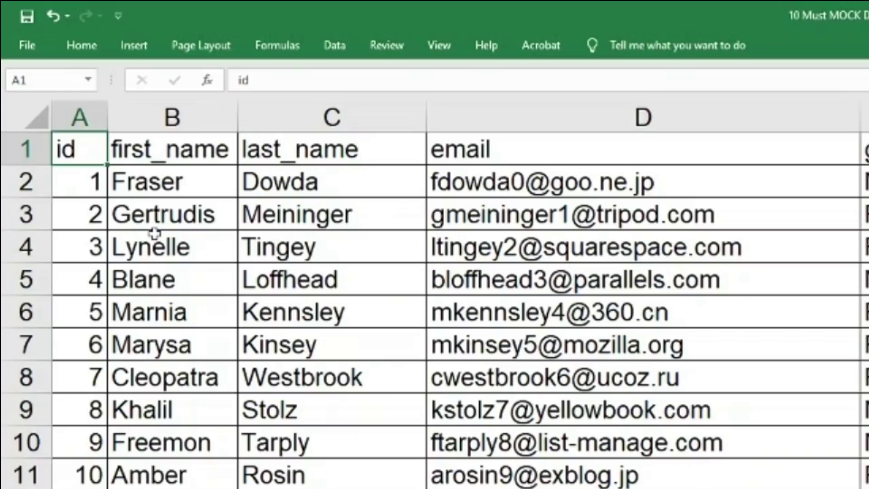
{"action": "key", "text": "Down"}
{"action": "key", "text": "Right"}
{"action": "key", "text": "Right"}
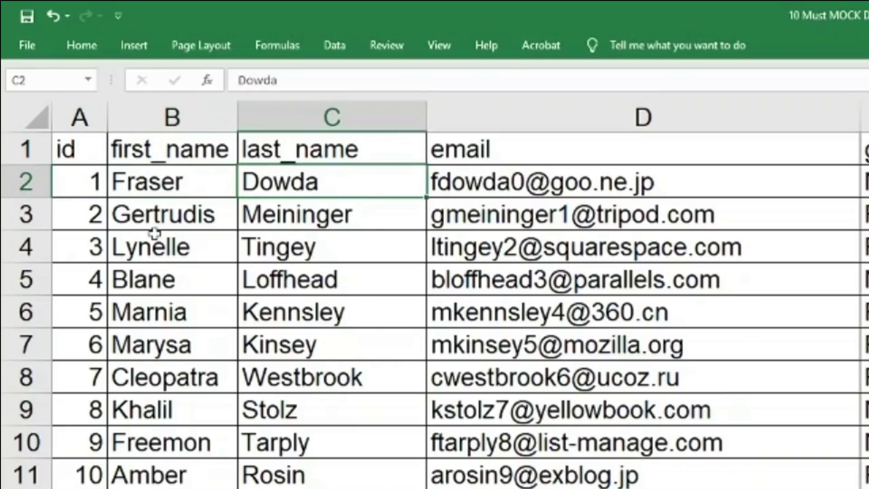
{"action": "key", "text": "alt"}
{"action": "key", "text": "w"}
{"action": "key", "text": "f"}
{"action": "key", "text": "f"}
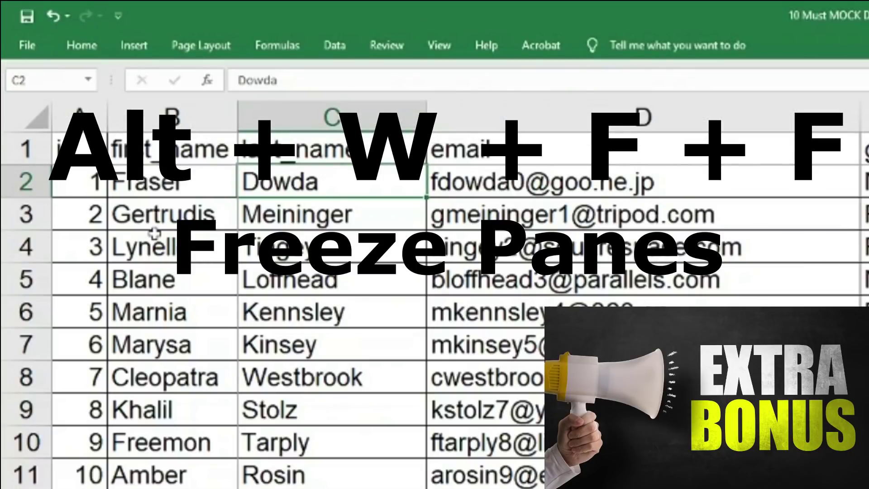
Step: Examine how the frozen header row and the first two columns behave while moving down and across the data
{"action": "key", "text": "Down"}
{"action": "key", "text": "Down"}
{"action": "key", "text": "Down"}
{"action": "key", "text": "Down"}
{"action": "key", "text": "Down"}
{"action": "key", "text": "Down"}
{"action": "key", "text": "Down"}
{"action": "key", "text": "Down"}
{"action": "key", "text": "Down"}
{"action": "key", "text": "Down"}
{"action": "key", "text": "Down"}
{"action": "key", "text": "Down"}
{"action": "key", "text": "Down"}
{"action": "key", "text": "Down"}
{"action": "key", "text": "Down"}
{"action": "key", "text": "Down"}
{"action": "key", "text": "Down"}
{"action": "key", "text": "Down"}
{"action": "key", "text": "Down"}
{"action": "key", "text": "Down"}
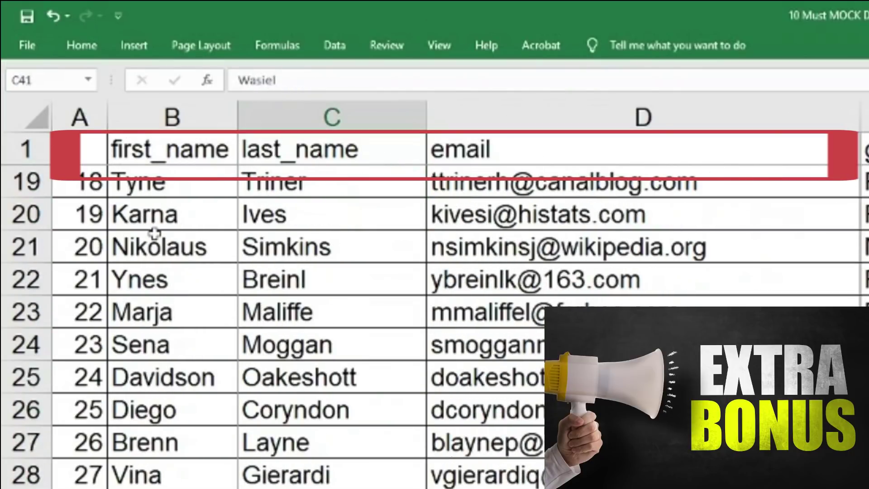
{"action": "key", "text": "Right"}
{"action": "key", "text": "Right"}
{"action": "key", "text": "Right"}
{"action": "key", "text": "Right"}
{"action": "key", "text": "Right"}
{"action": "key", "text": "Right"}
{"action": "key", "text": "Right"}
{"action": "key", "text": "Right"}
{"action": "key", "text": "Right"}
{"action": "key", "text": "Right"}
{"action": "key", "text": "Right"}
{"action": "key", "text": "Right"}
{"action": "key", "text": "Right"}
{"action": "key", "text": "Right"}
{"action": "key", "text": "Right"}
{"action": "key", "text": "Right"}
{"action": "key", "text": "Right"}
{"action": "key", "text": "Right"}
{"action": "key", "text": "Right"}
{"action": "key", "text": "Right"}
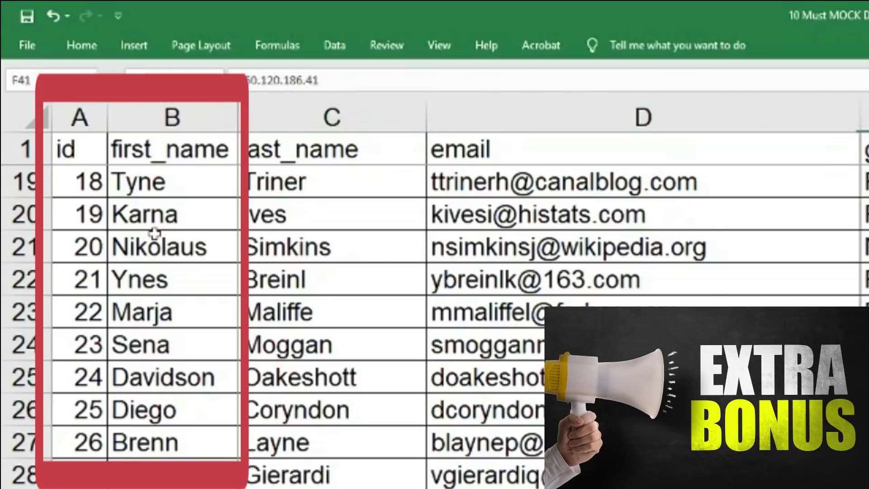
{"action": "key", "text": "Left"}
{"action": "key", "text": "Left"}
{"action": "key", "text": "Left"}
{"action": "key", "text": "Left"}
{"action": "key", "text": "Left"}
{"action": "key", "text": "Left"}
{"action": "key", "text": "Left"}
{"action": "key", "text": "Left"}
{"action": "key", "text": "Left"}
{"action": "key", "text": "Left"}
{"action": "key", "text": "Left"}
{"action": "key", "text": "Left"}
{"action": "key", "text": "Left"}
{"action": "key", "text": "Left"}
{"action": "key", "text": "Left"}
{"action": "key", "text": "Left"}
{"action": "key", "text": "Left"}
{"action": "key", "text": "Left"}
{"action": "key", "text": "Left"}
{"action": "key", "text": "Left"}
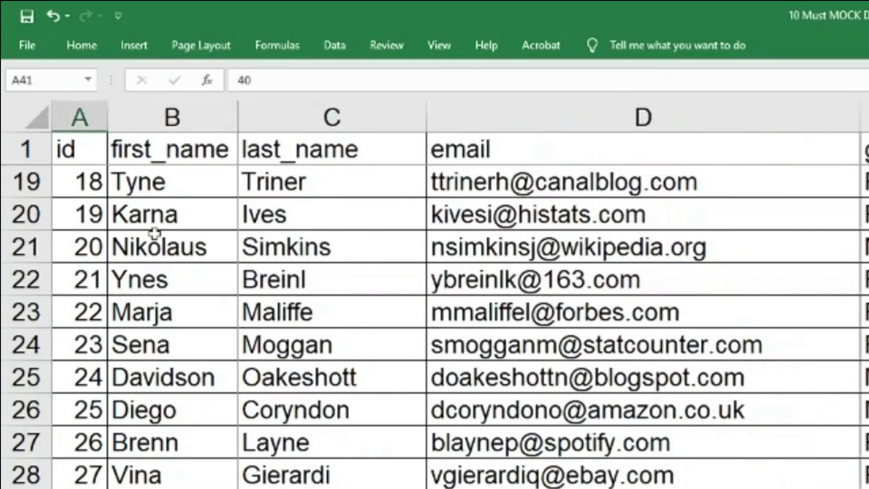
Step: Return to the start of the data and unfreeze the panes
{"action": "key", "text": "ctrl+Home"}
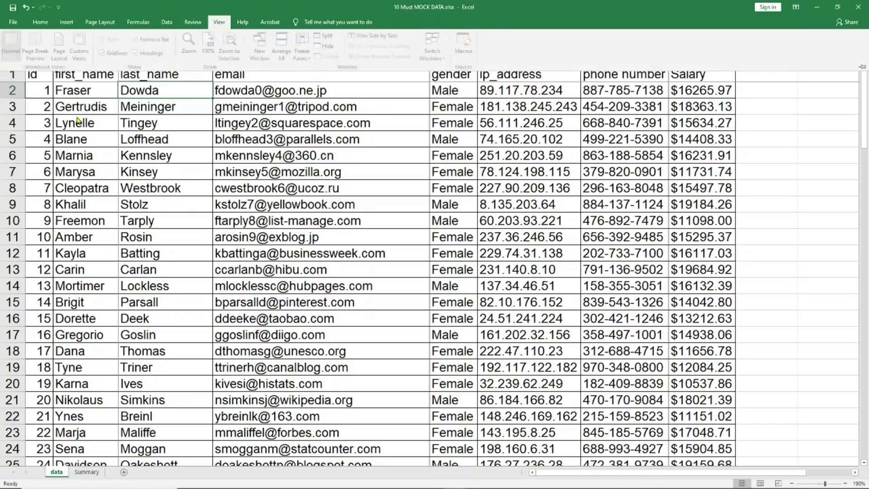
{"action": "left_click", "coordinate": [219, 21]}
{"action": "left_click", "coordinate": [305, 49]}
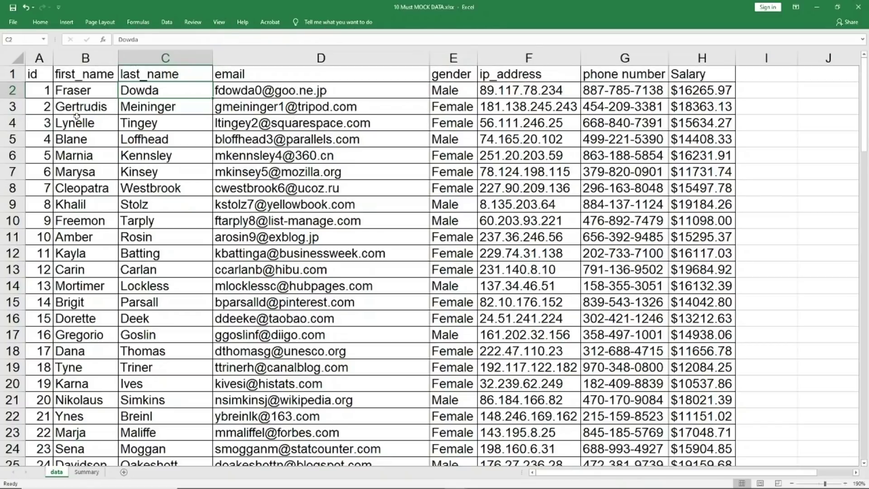
Step: Move across row 2 and back to examine how the columns behave without frozen panes
{"action": "key", "text": "Right"}
{"action": "key", "text": "Right"}
{"action": "key", "text": "Right"}
{"action": "key", "text": "Right"}
{"action": "key", "text": "Right"}
{"action": "key", "text": "Right"}
{"action": "key", "text": "Right"}
{"action": "key", "text": "Right"}
{"action": "key", "text": "Right"}
{"action": "key", "text": "Right"}
{"action": "key", "text": "Right"}
{"action": "key", "text": "Right"}
{"action": "key", "text": "Right"}
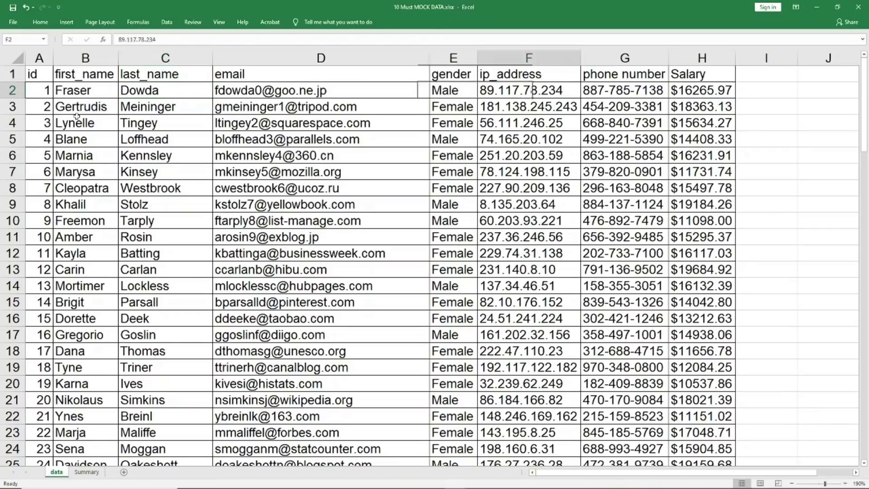
{"action": "key", "text": "Left"}
{"action": "key", "text": "Left"}
{"action": "key", "text": "Left"}
{"action": "key", "text": "Left"}
{"action": "key", "text": "Left"}
{"action": "key", "text": "Left"}
{"action": "key", "text": "Left"}
{"action": "key", "text": "Left"}
{"action": "key", "text": "Left"}
{"action": "key", "text": "Left"}
{"action": "key", "text": "Left"}
{"action": "key", "text": "Left"}
{"action": "key", "text": "Left"}
{"action": "key", "text": "Left"}
{"action": "key", "text": "Left"}
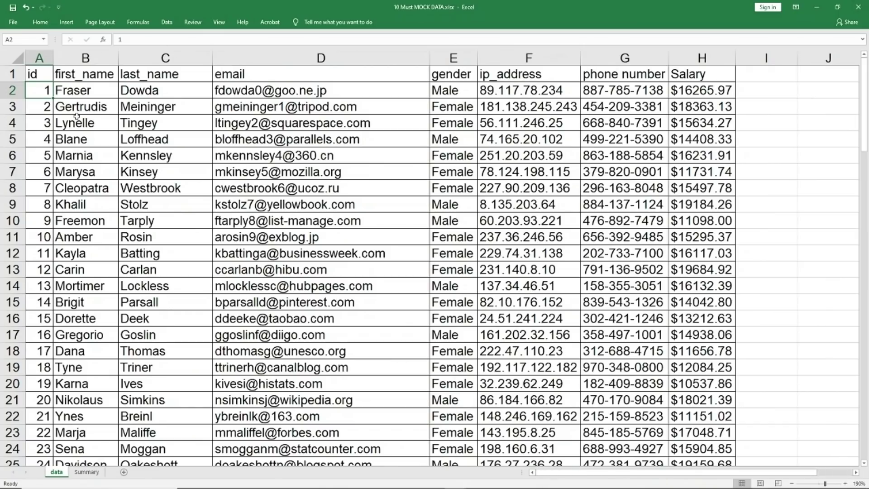
Step: Select the data range from A1 to H101 and add filters to its header row
{"action": "key", "text": "Up"}
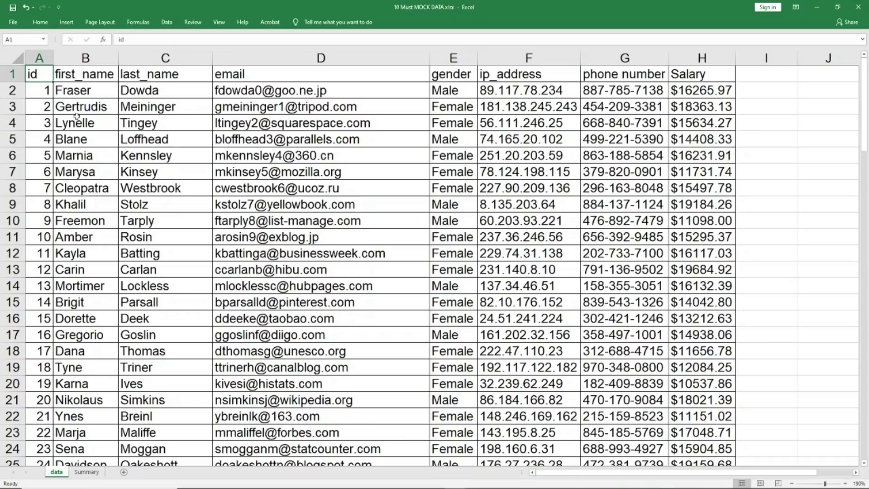
{"action": "key", "text": "ctrl+shift+End"}
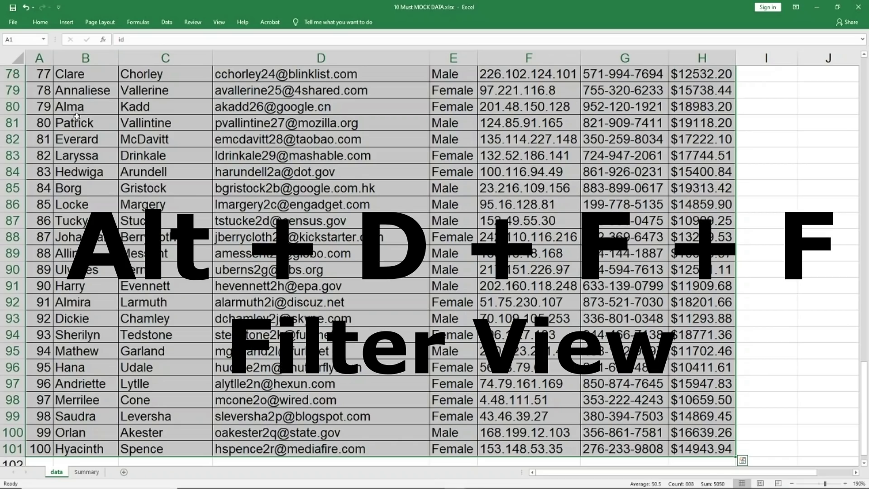
{"action": "key", "text": "alt"}
{"action": "key", "text": "d"}
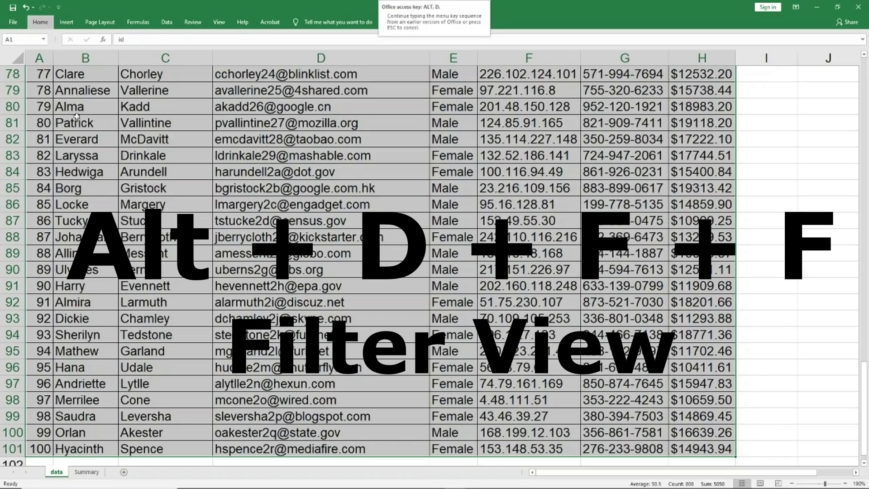
{"action": "key", "text": "f"}
{"action": "key", "text": "f"}
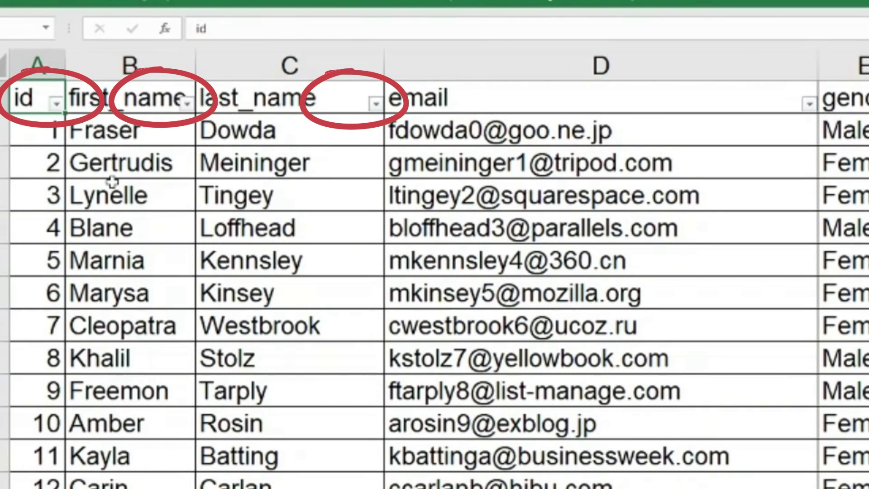
Step: Freeze the panes below the header row
{"action": "key", "text": "Down"}
{"action": "key", "text": "alt+w"}
{"action": "key", "text": "f"}
{"action": "key", "text": "f"}
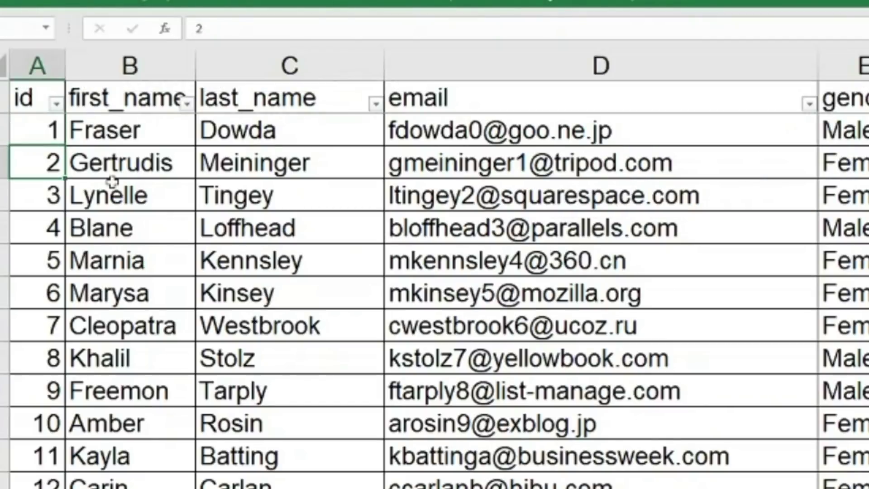
Step: Select the whole data table from cell A1 and turn off its header filters
{"action": "key", "text": "ctrl+Down"}
{"action": "key", "text": "ctrl+Up"}
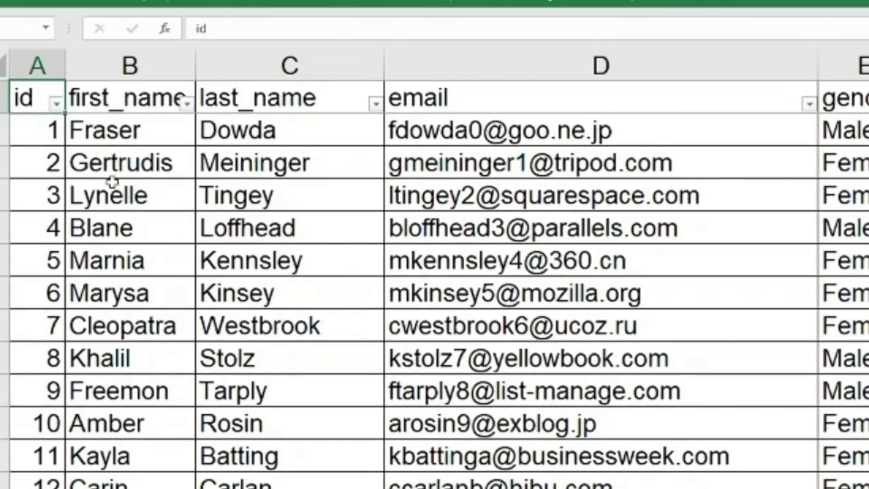
{"action": "key", "text": "ctrl+a"}
{"action": "key", "text": "ctrl+shift+l"}
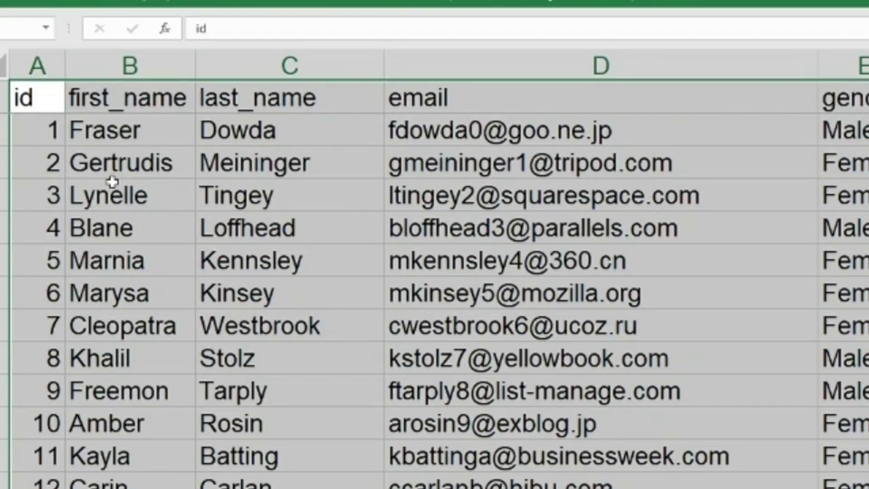
Step: Select the whole data range from A1 and convert it to a table
{"action": "key", "text": "Down"}
{"action": "key", "text": "Up"}
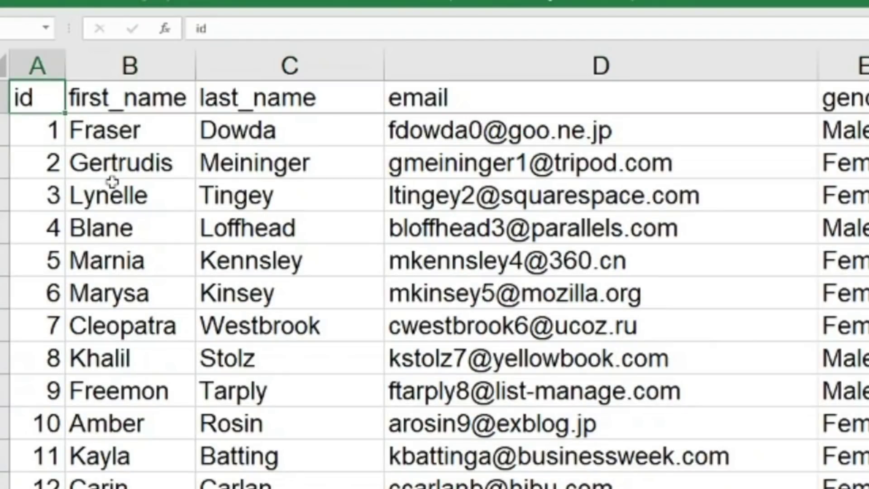
{"action": "key", "text": "ctrl+shift+Down"}
{"action": "key", "text": "ctrl+shift+Right"}
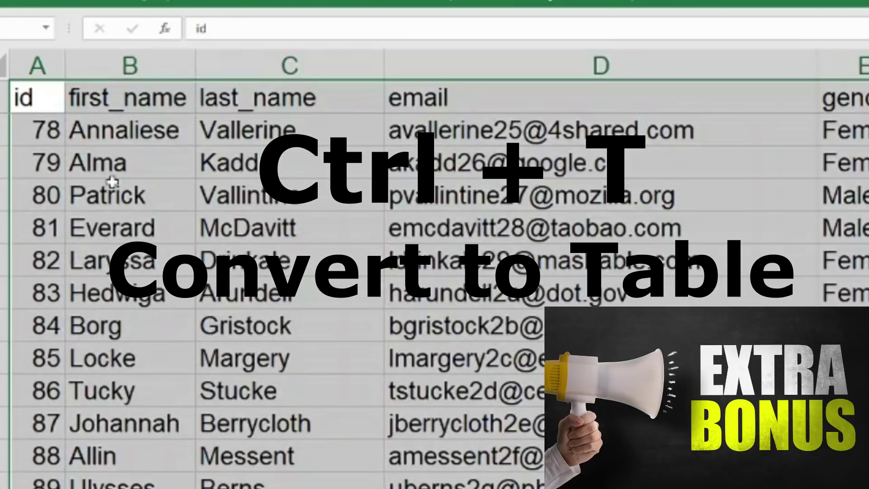
{"action": "key", "text": "ctrl+t"}
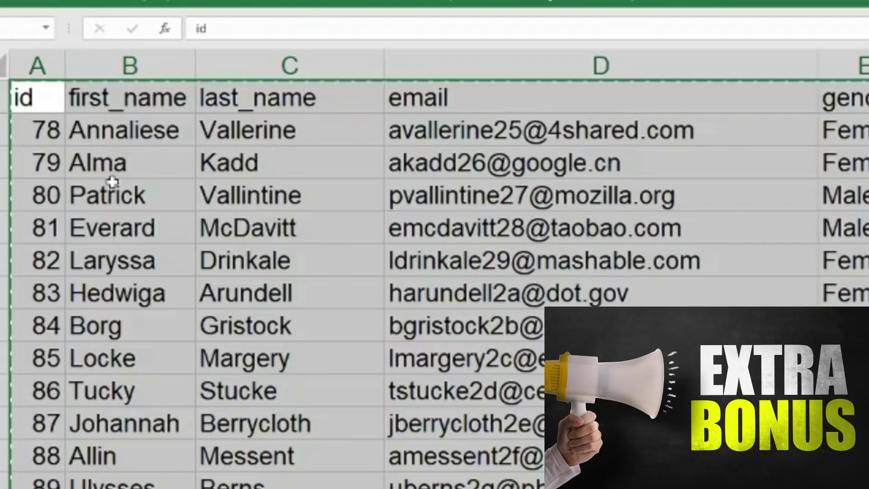
{"action": "key", "text": "Return"}
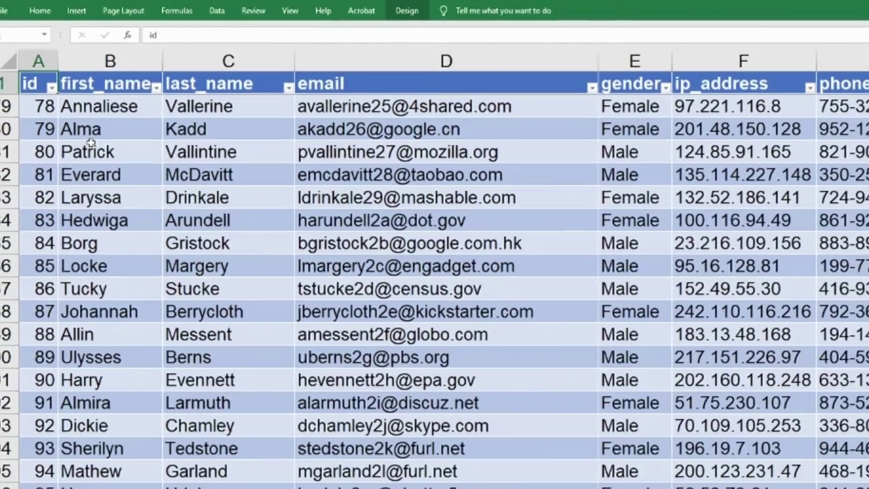
Step: Try a formula in I2, beside the table, that adds the row's phone number to cell G3
{"action": "key", "text": "Right"}
{"action": "key", "text": "Right"}
{"action": "key", "text": "Right"}
{"action": "key", "text": "Right"}
{"action": "key", "text": "Right"}
{"action": "key", "text": "Right"}
{"action": "key", "text": "Right"}
{"action": "key", "text": "Right"}
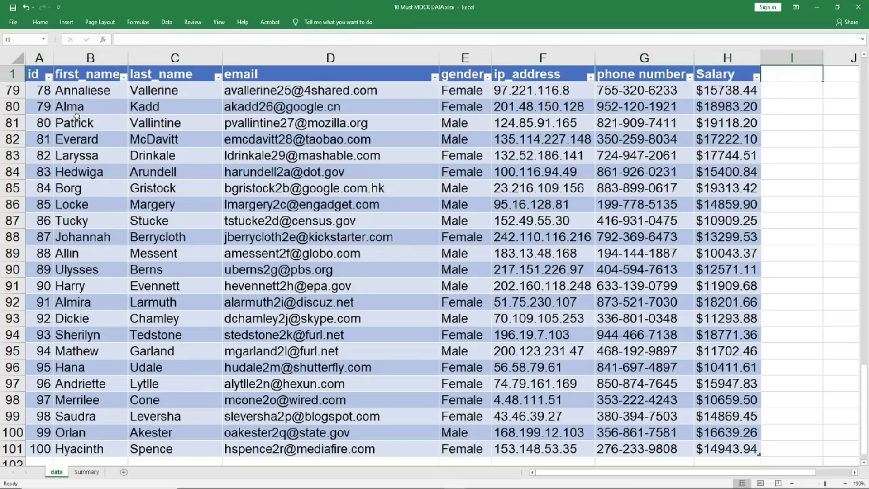
{"action": "key", "text": "Down"}
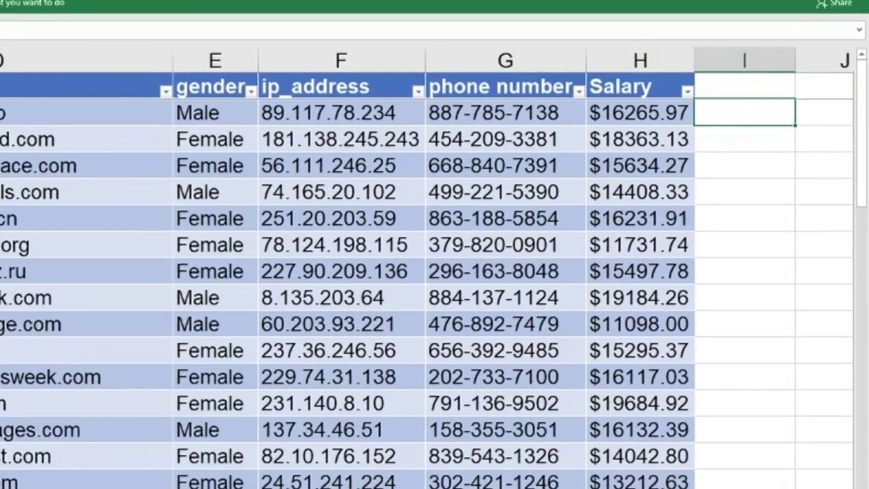
{"action": "type", "text": "="}
{"action": "key", "text": "Left"}
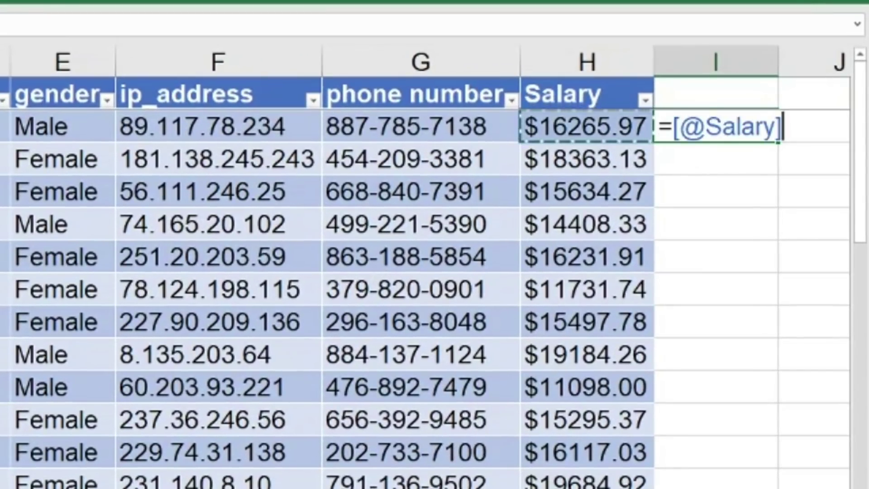
{"action": "key", "text": "Left"}
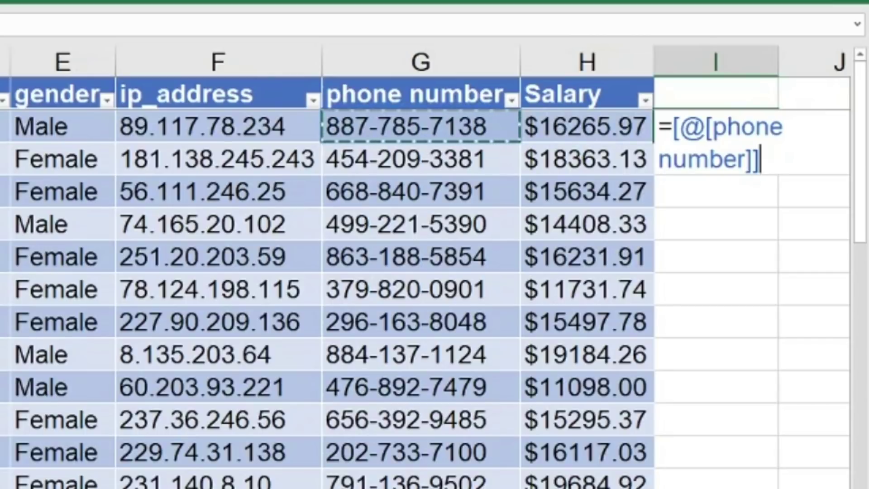
{"action": "type", "text": "+"}
{"action": "key", "text": "Down"}
{"action": "key", "text": "Left"}
{"action": "key", "text": "Left"}
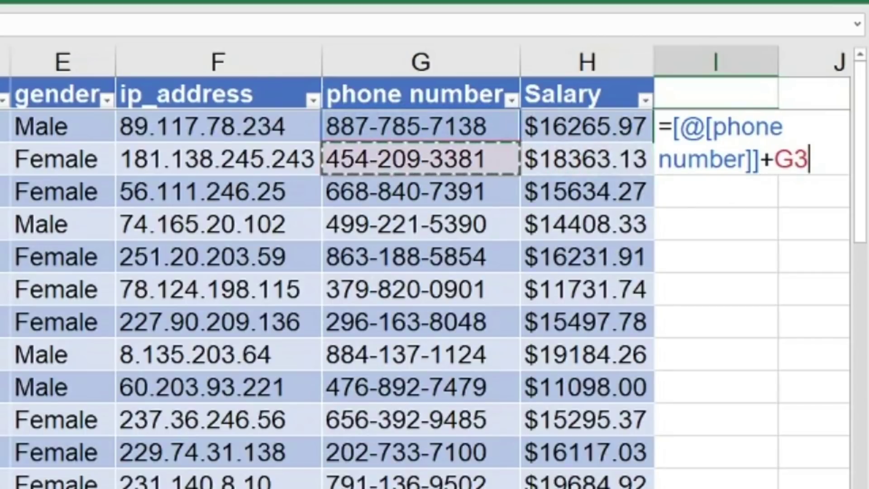
{"action": "key", "text": "Return"}
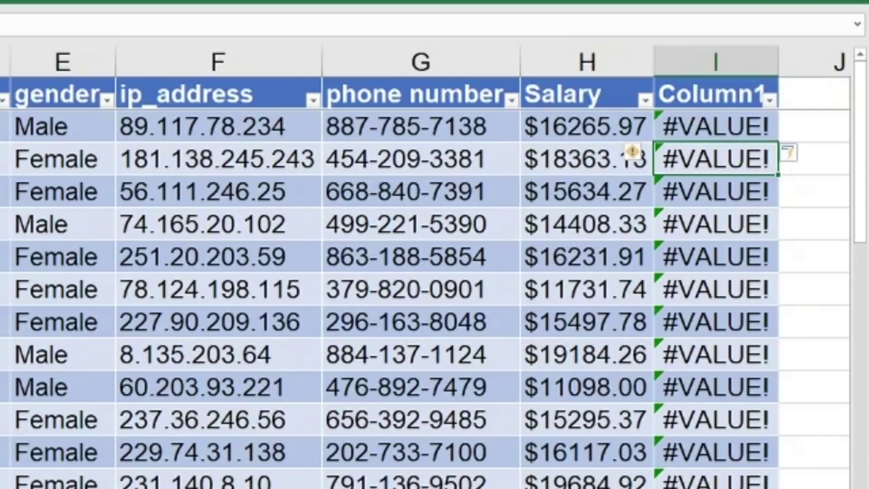
Step: Undo the phone number formula together with the table column it added
{"action": "key", "text": "ctrl+z"}
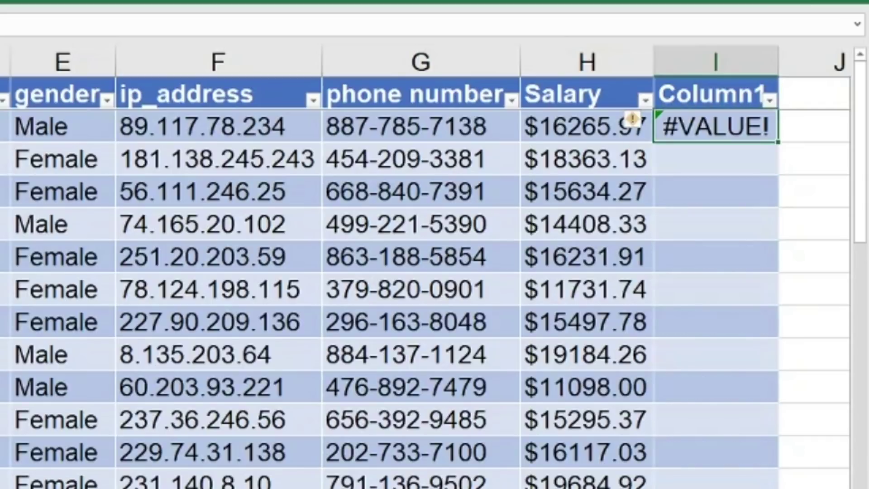
{"action": "key", "text": "ctrl+z"}
{"action": "key", "text": "ctrl+z"}
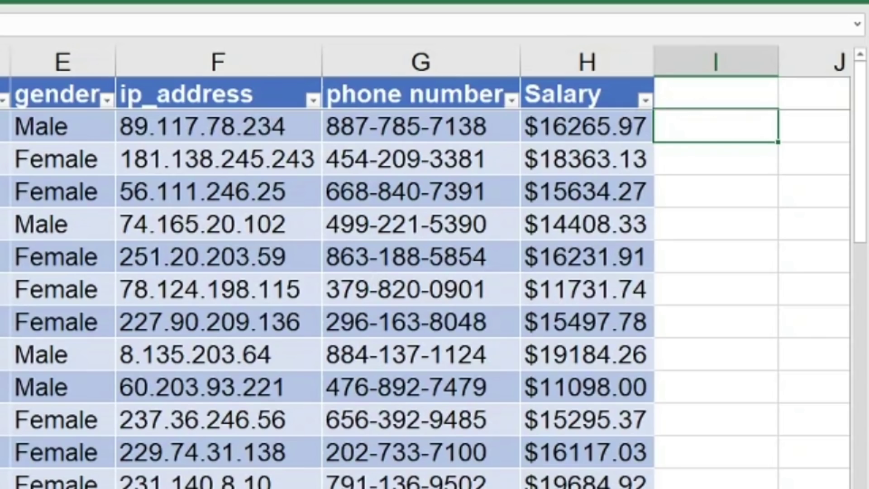
Step: In I2, join the row's first_name and last_name with the CONCATENATE function
{"action": "type", "text": "=con"}
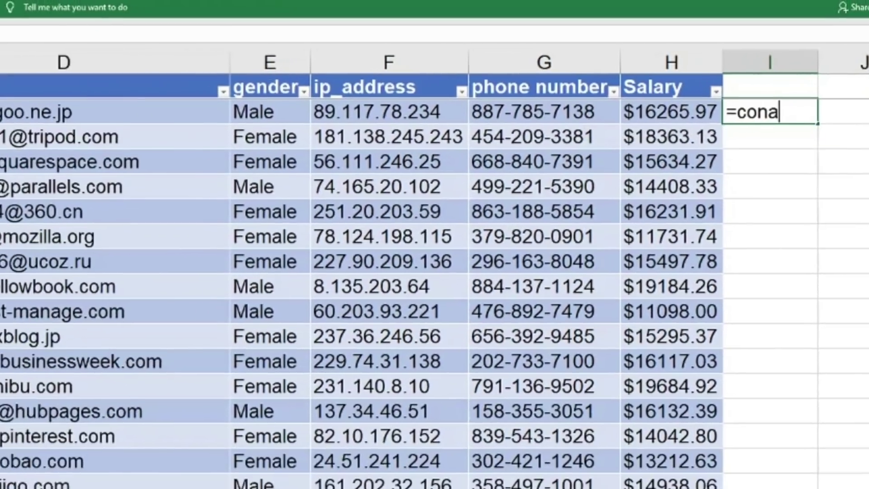
{"action": "type", "text": "ca"}
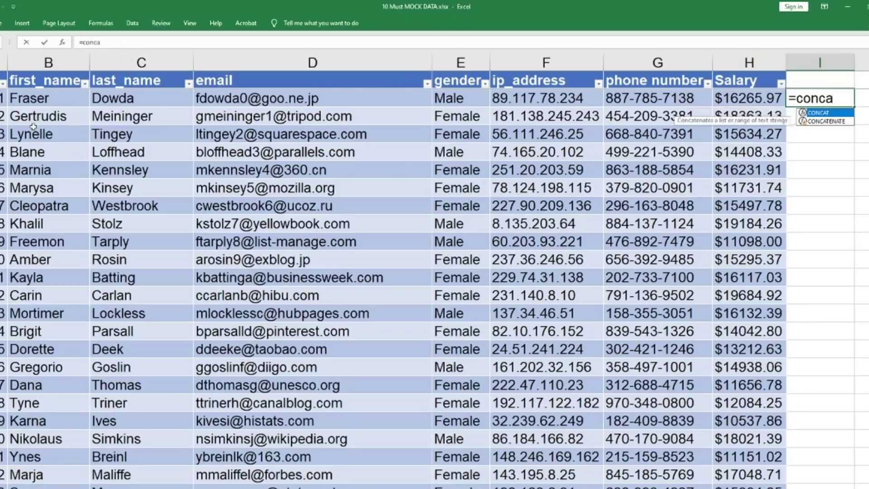
{"action": "key", "text": "Down"}
{"action": "key", "text": "Tab"}
{"action": "key", "text": "Left"}
{"action": "key", "text": "Left"}
{"action": "key", "text": "Left"}
{"action": "key", "text": "Left"}
{"action": "key", "text": "Left"}
{"action": "key", "text": "Left"}
{"action": "key", "text": "Left"}
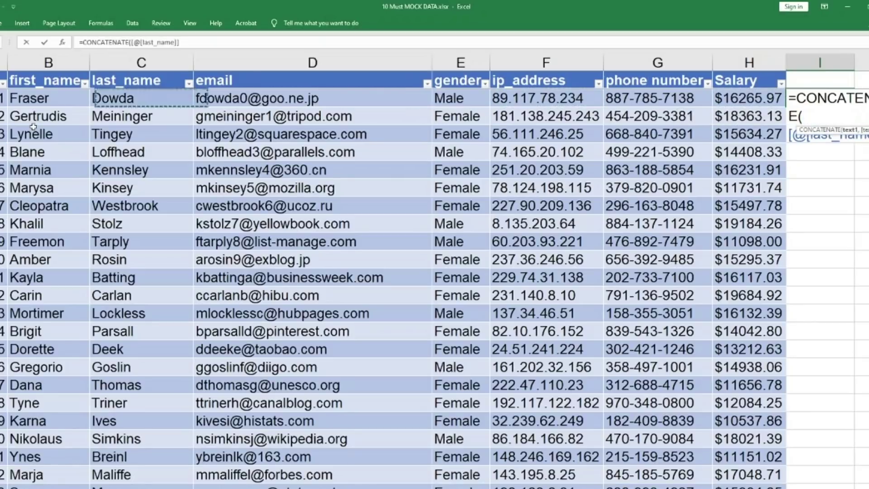
{"action": "type", "text": ","}
{"action": "key", "text": "Left"}
{"action": "key", "text": "Left"}
{"action": "key", "text": "Left"}
{"action": "key", "text": "Left"}
{"action": "key", "text": "Left"}
{"action": "key", "text": "Left"}
{"action": "key", "text": "Left"}
{"action": "key", "text": "Right"}
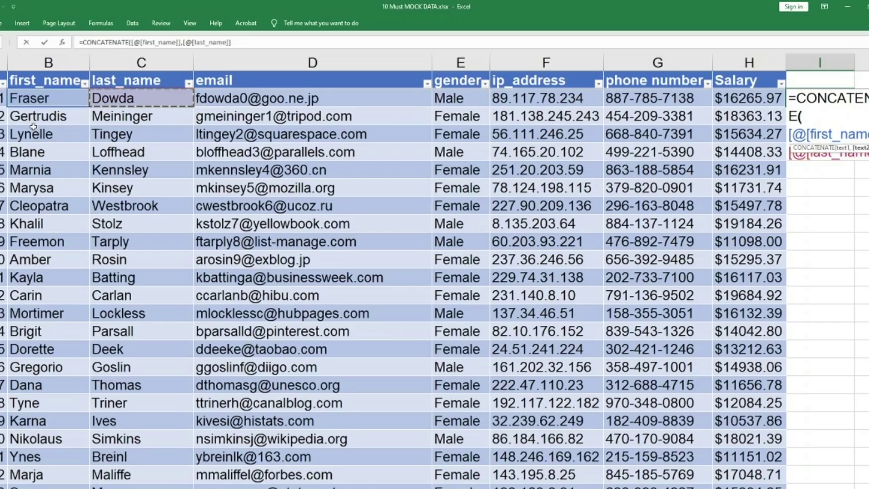
{"action": "key", "text": "Return"}
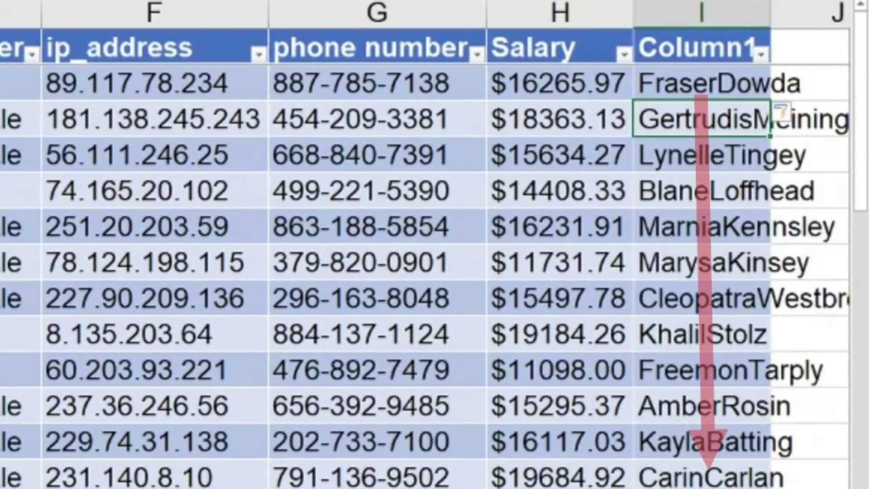
Step: Select all of Column1, delete it from the table, and return to the first data cell
{"action": "scroll", "coordinate": [426, 244], "scroll_direction": "up", "scroll_amount": 2}
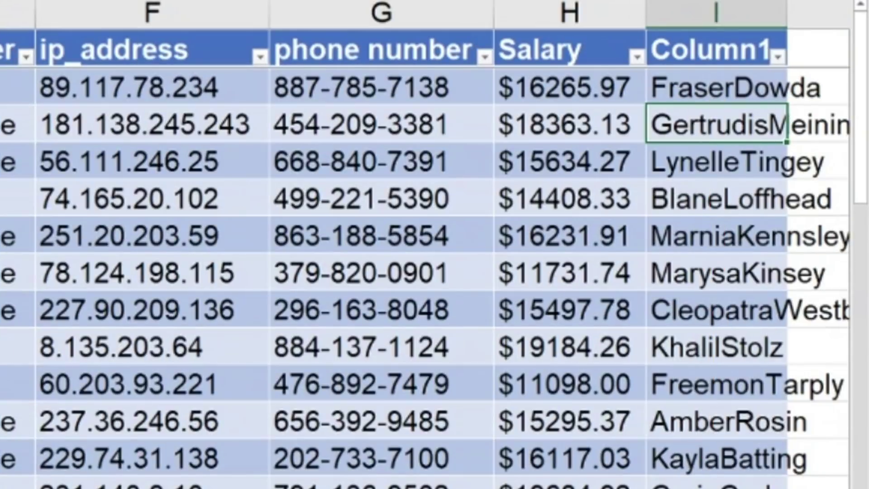
{"action": "scroll", "coordinate": [426, 245], "scroll_direction": "right", "scroll_amount": 2}
{"action": "left_click", "coordinate": [308, 56]}
{"action": "key", "text": "Right"}
{"action": "key", "text": "Down"}
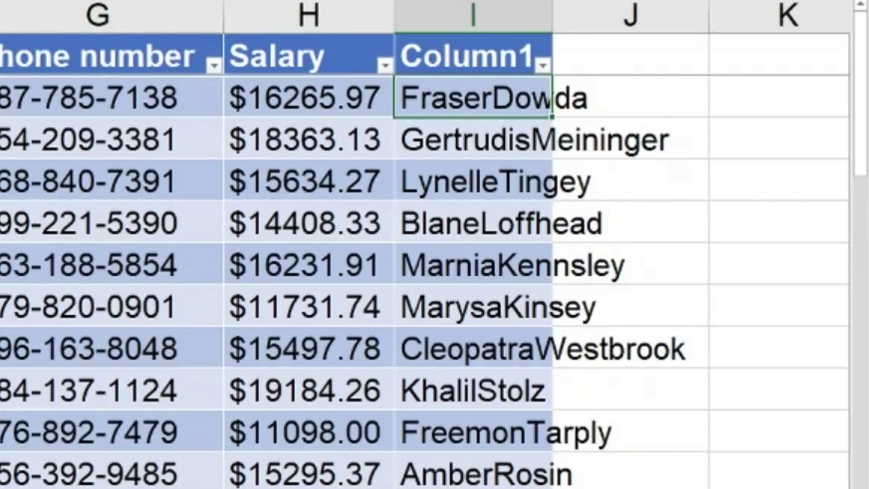
{"action": "key", "text": "Up"}
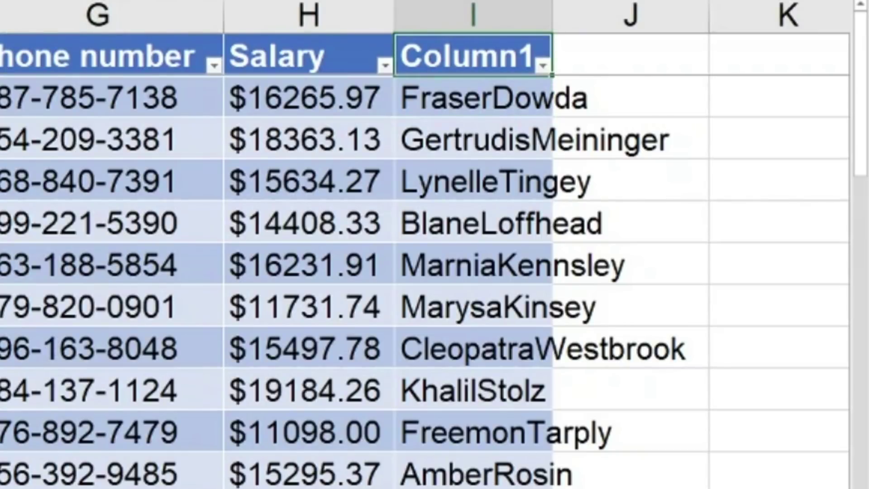
{"action": "key", "text": "ctrl+shift+Down"}
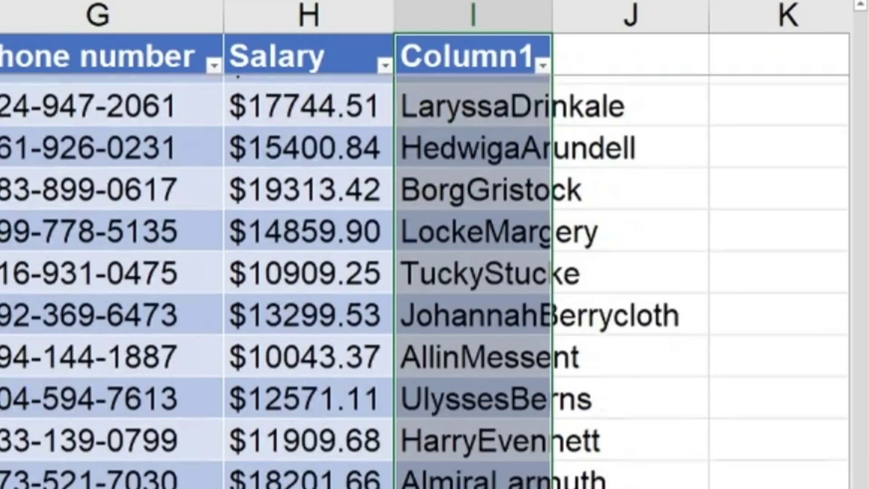
{"action": "type", "text": "-"}
{"action": "key", "text": "Escape"}
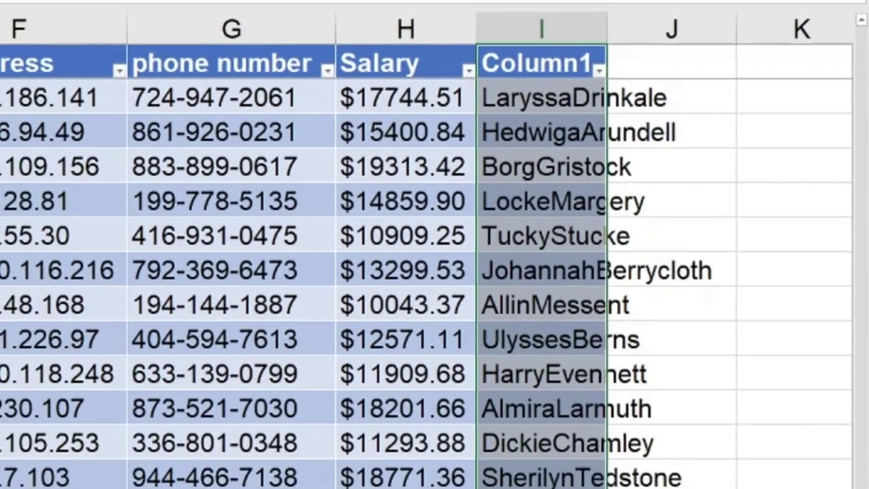
{"action": "key", "text": "ctrl+minus"}
{"action": "key", "text": "ctrl+Home"}
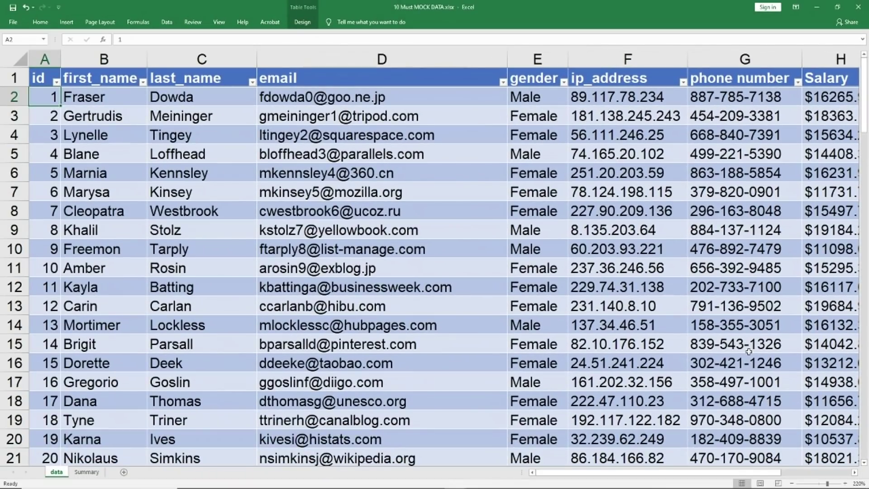
Step: Select the first Salary cell, H2, and select the Ctrl + Arrows entry, A8 to C8, in the shortcuts list
{"action": "scroll", "coordinate": [476, 292], "scroll_direction": "down", "scroll_amount": 2}
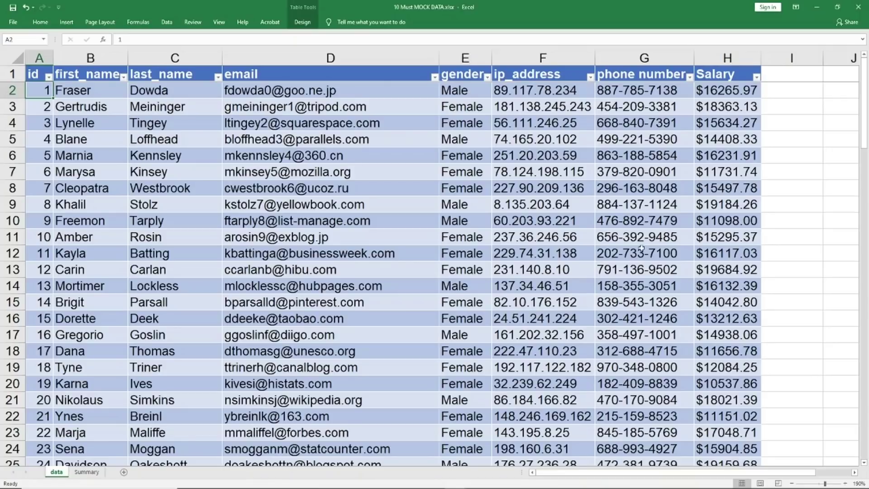
{"action": "left_click", "coordinate": [722, 89]}
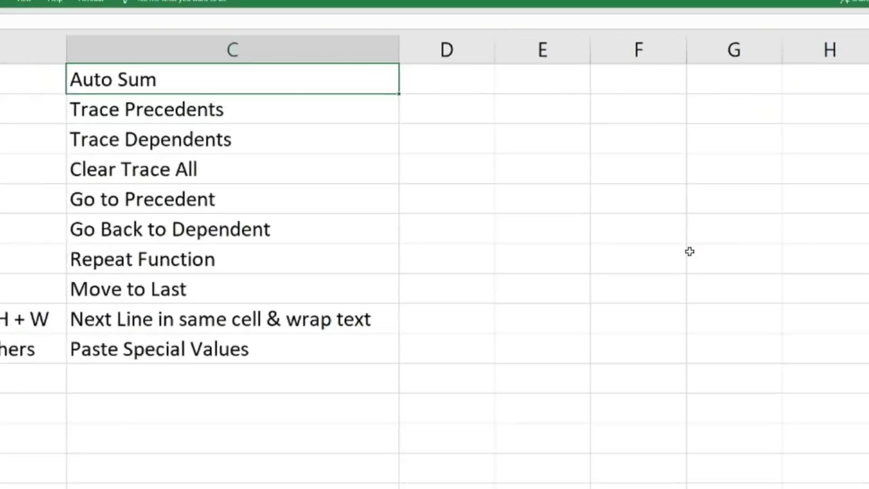
{"action": "left_click_drag", "start_coordinate": [42, 241], "coordinate": [276, 242]}
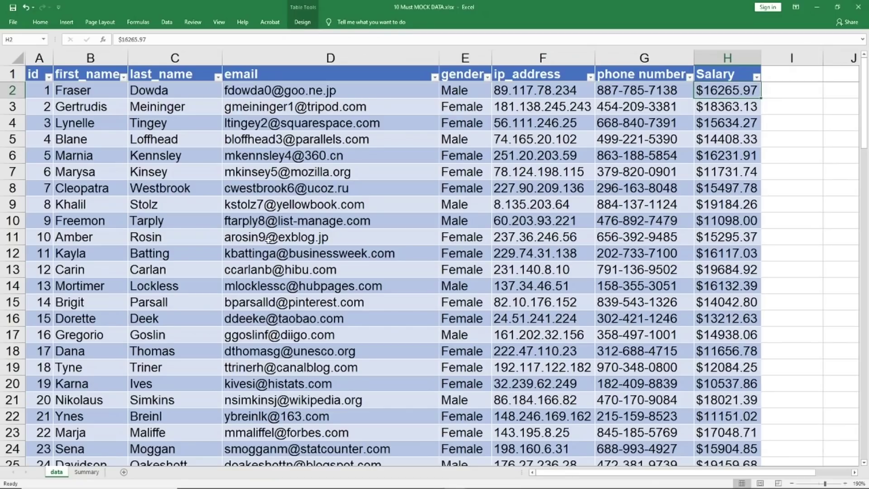
Step: Move the active cell of the data table from H2 to D4 in the email column
{"action": "key", "text": "Left"}
{"action": "key", "text": "Left"}
{"action": "key", "text": "Left"}
{"action": "key", "text": "Left"}
{"action": "key", "text": "Down"}
{"action": "key", "text": "Left"}
{"action": "key", "text": "Down"}
{"action": "key", "text": "Right"}
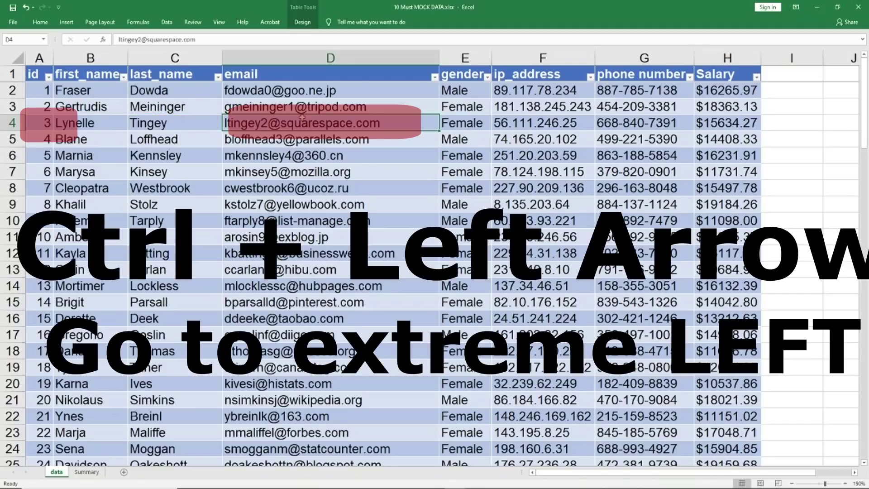
Step: Jump to the first and last cells of row 4, and to the top and bottom of the Salary column
{"action": "key", "text": "ctrl+Left"}
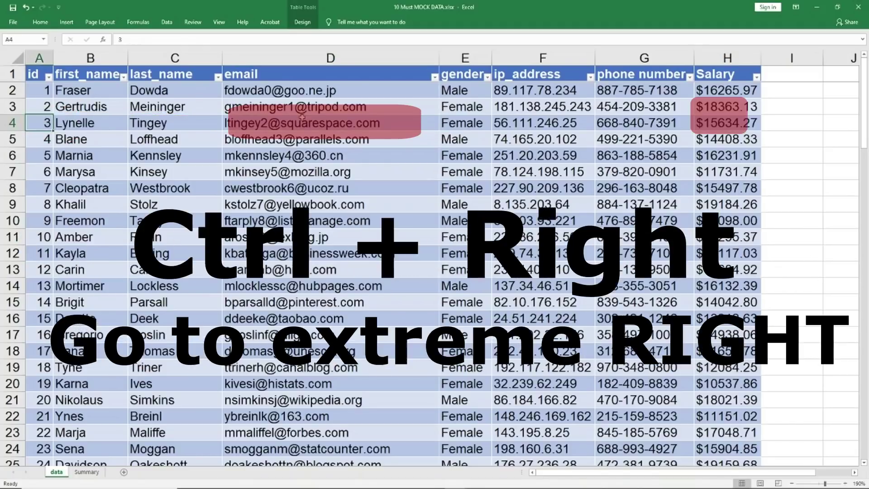
{"action": "key", "text": "ctrl+Right"}
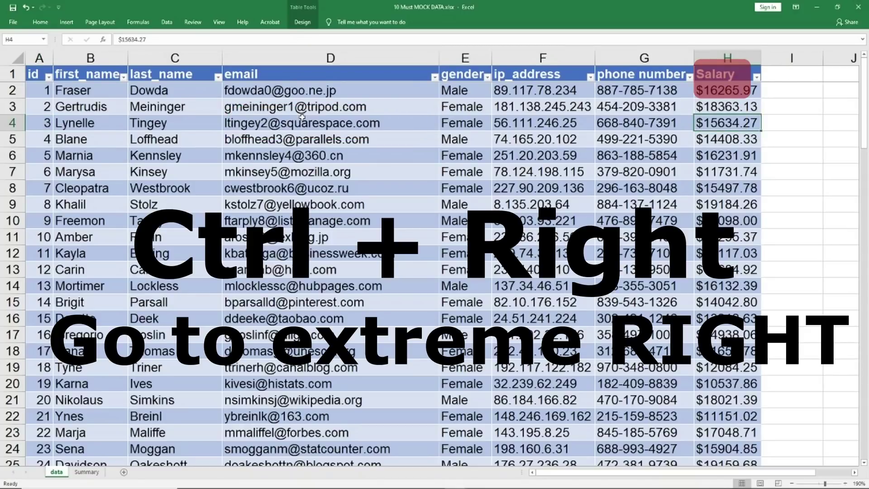
{"action": "key", "text": "ctrl+Up"}
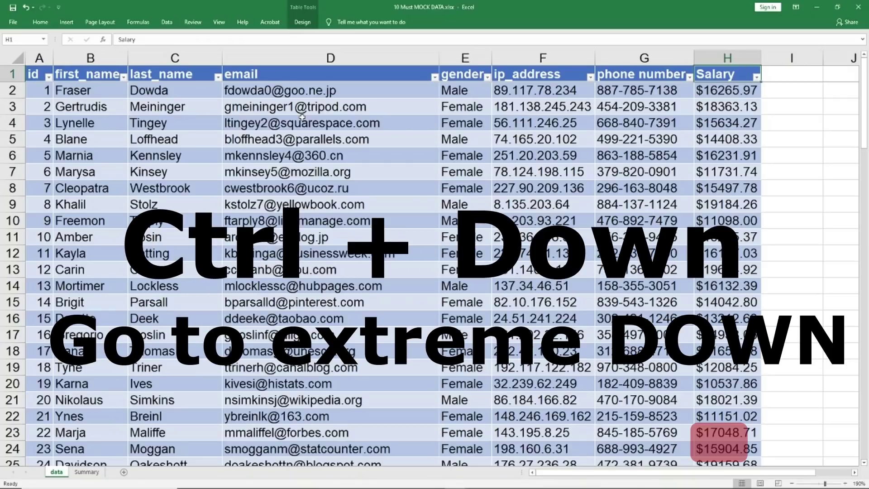
{"action": "key", "text": "ctrl+Down"}
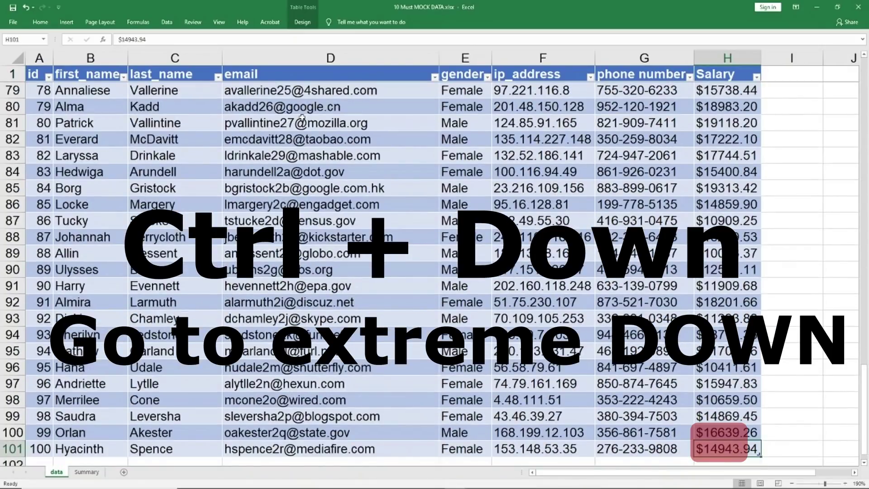
Step: Insert a blank row above row 96 of the table and undo the insertion
{"action": "key", "text": "Up"}
{"action": "key", "text": "Up"}
{"action": "key", "text": "Up"}
{"action": "key", "text": "Up"}
{"action": "key", "text": "Up"}
{"action": "key", "text": "shift+space"}
{"action": "key", "text": "shift+space"}
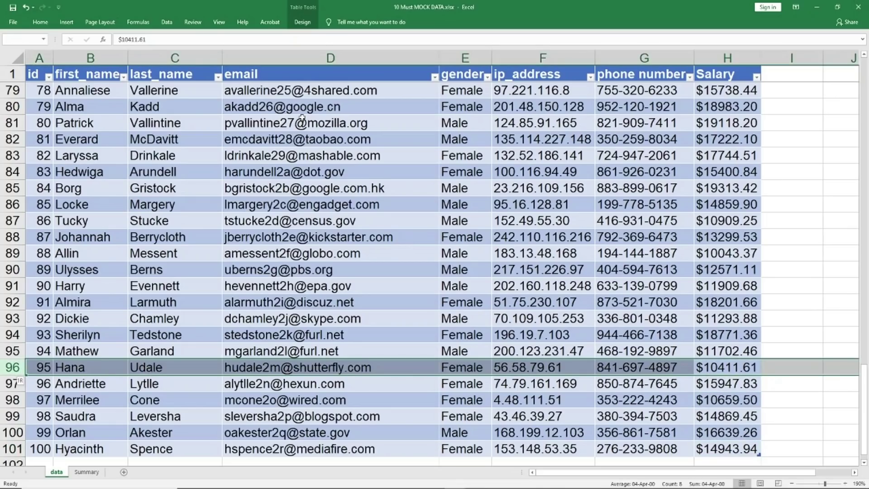
{"action": "key", "text": "ctrl+shift+plus"}
{"action": "key", "text": "Up"}
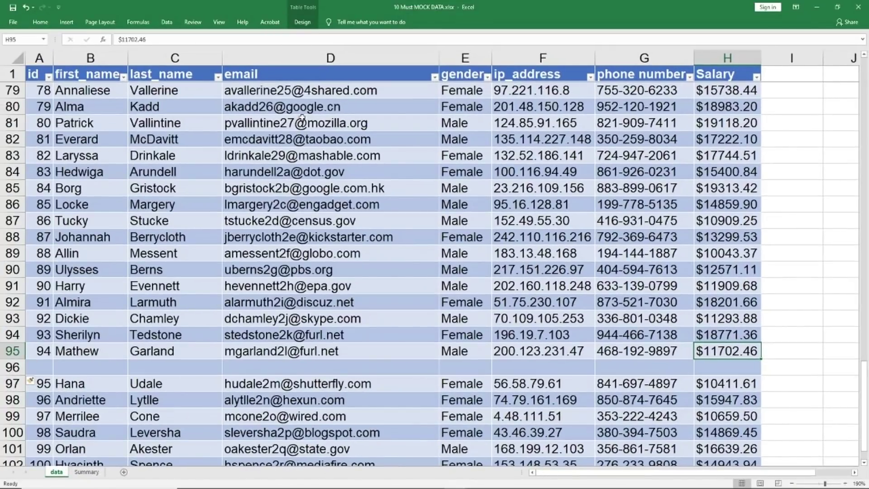
{"action": "key", "text": "ctrl+z"}
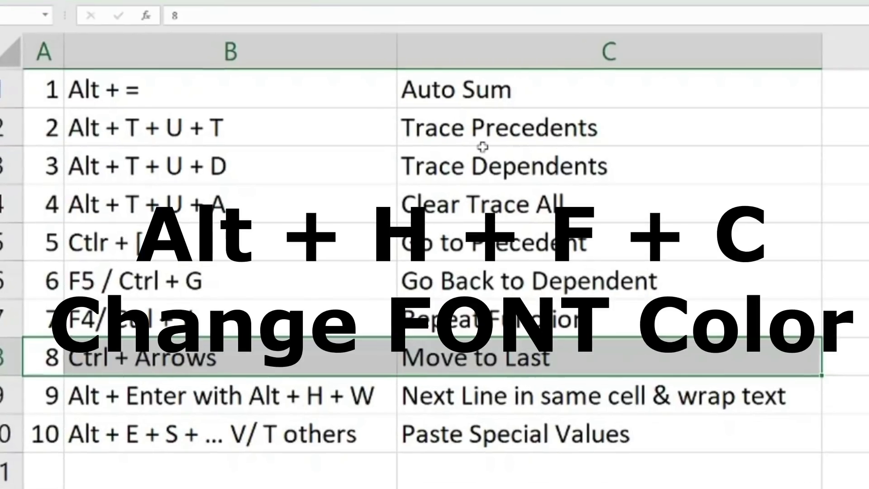
Step: Change the font color of the Ctrl + Arrows entry, A8 to C8, to the standard green
{"action": "key", "text": "alt+h"}
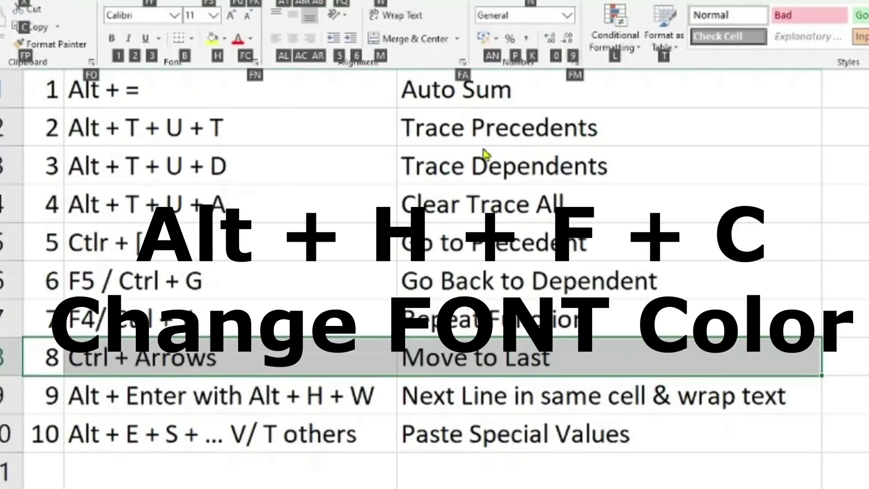
{"action": "key", "text": "f"}
{"action": "key", "text": "c"}
{"action": "key", "text": "Down"}
{"action": "key", "text": "Down"}
{"action": "key", "text": "Down"}
{"action": "key", "text": "Down"}
{"action": "key", "text": "Down"}
{"action": "key", "text": "Down"}
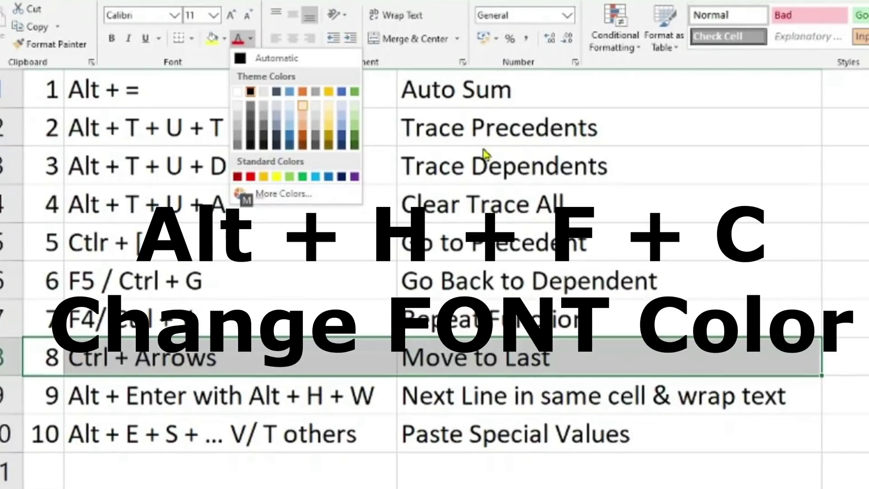
{"action": "key", "text": "Down"}
{"action": "key", "text": "Down"}
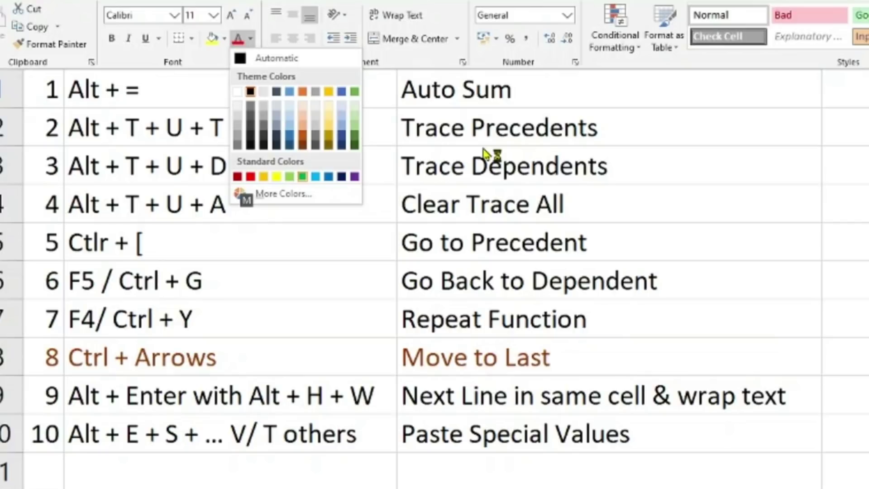
{"action": "key", "text": "Up"}
{"action": "key", "text": "Left"}
{"action": "key", "text": "Left"}
{"action": "key", "text": "Left"}
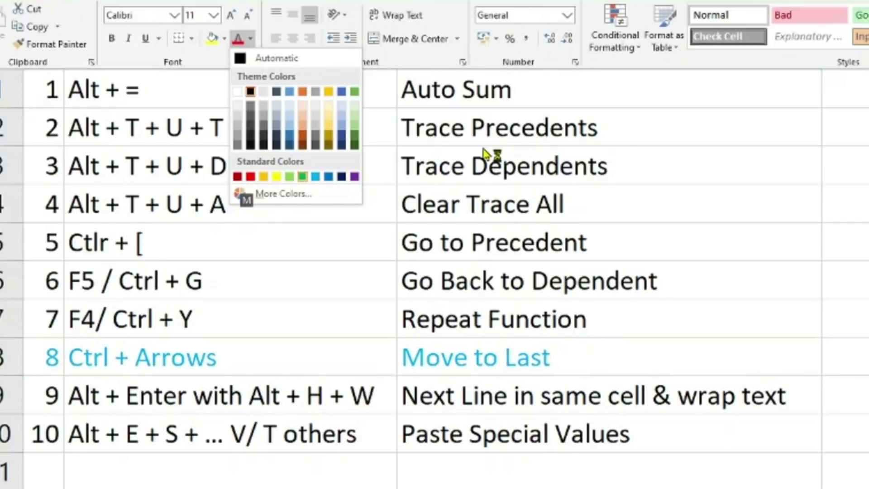
{"action": "key", "text": "Return"}
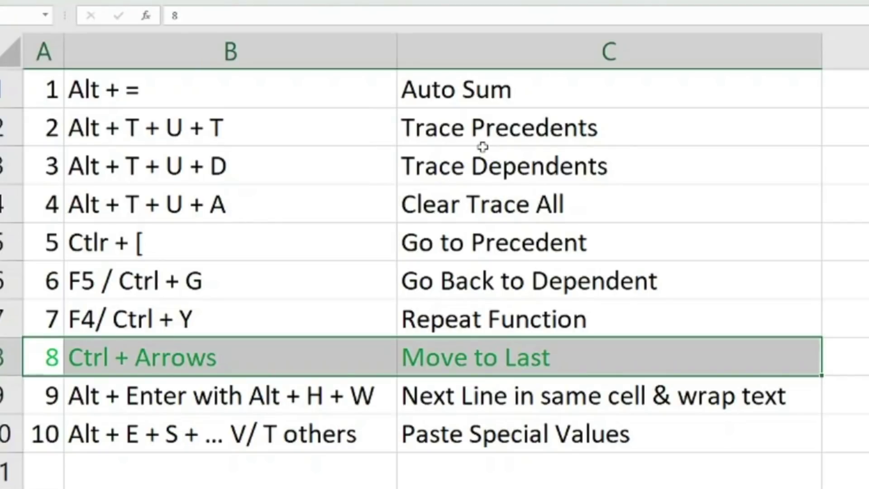
{"action": "key", "text": "Left"}
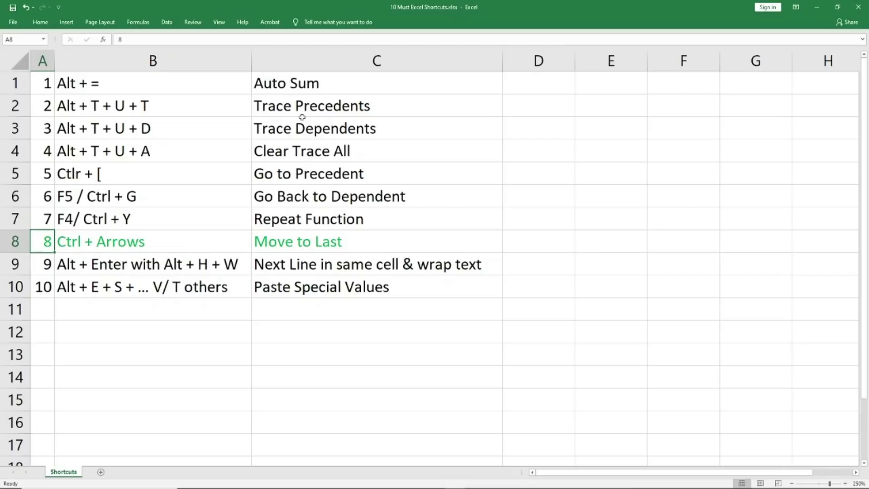
Step: Switch to the 10 Must MOCK DATA workbook and select the first three Salary cells, H2 to H4
{"action": "key", "text": "alt+Tab"}
{"action": "key", "text": "Up"}
{"action": "key", "text": "Up"}
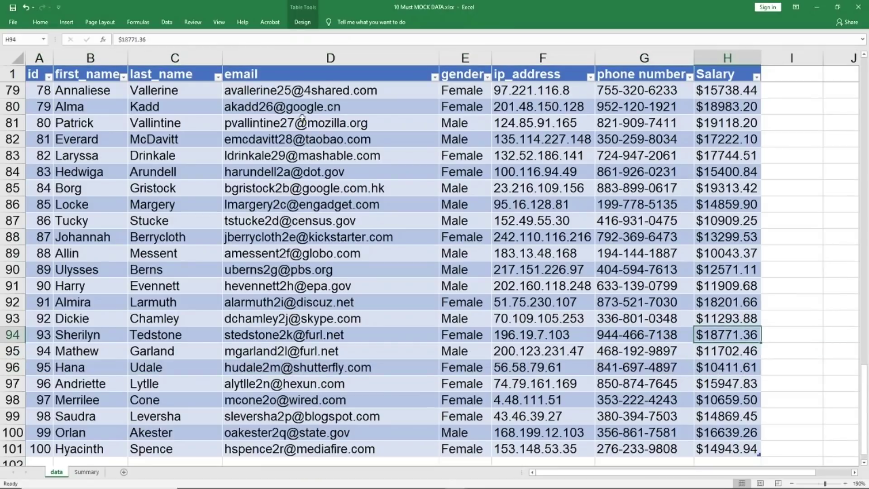
{"action": "key", "text": "ctrl+Up"}
{"action": "key", "text": "Down"}
{"action": "key", "text": "Down"}
{"action": "key", "text": "Down"}
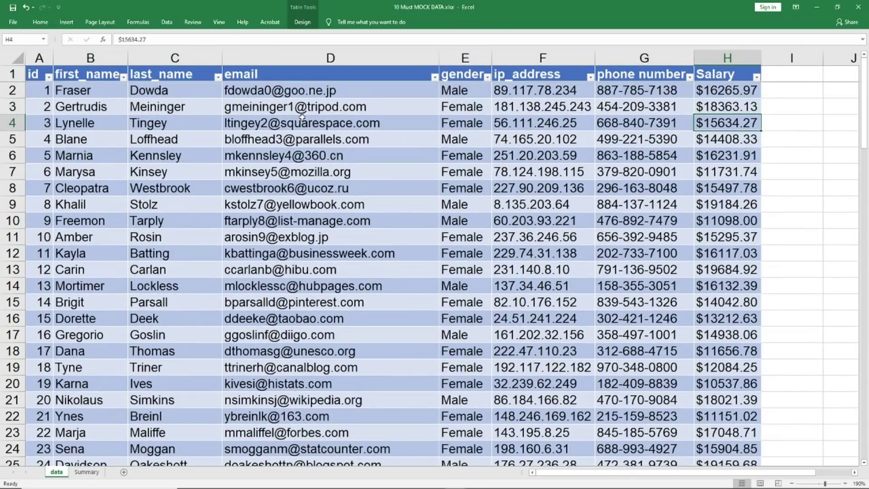
{"action": "key", "text": "shift+Up"}
{"action": "key", "text": "shift+Up"}
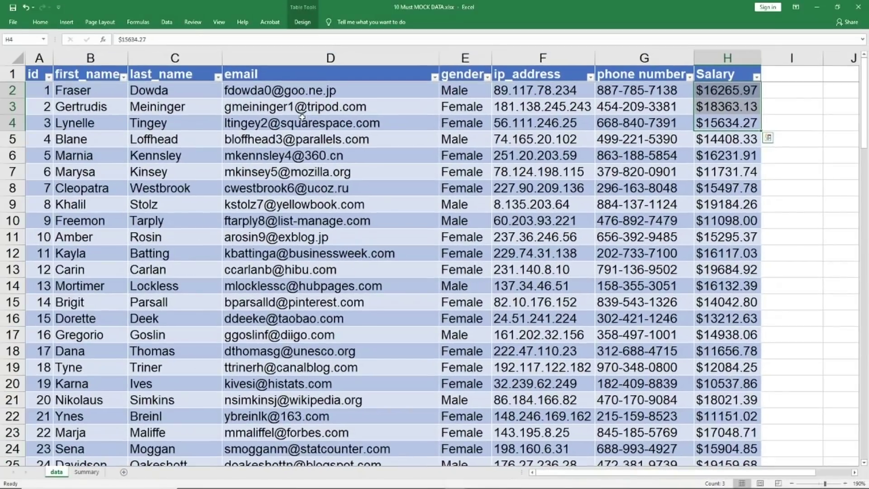
Step: Select all Salary values from H2 to H101 and replace every $ in them with nothing
{"action": "key", "text": "Up"}
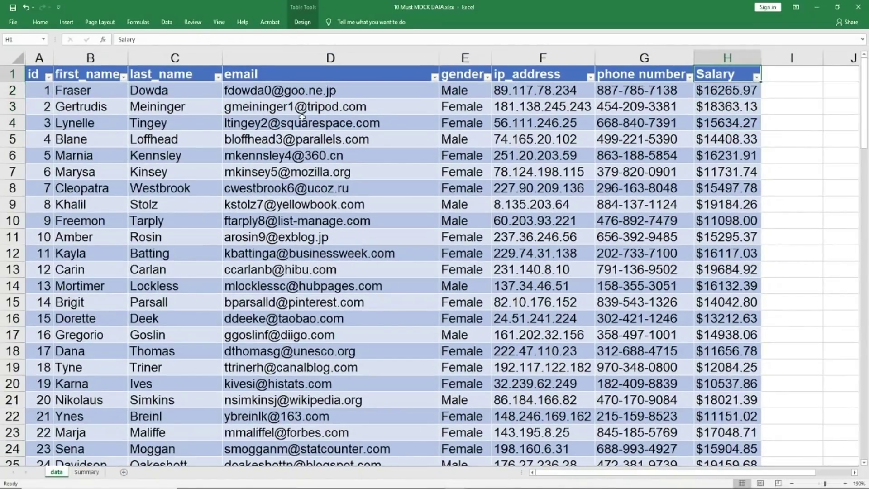
{"action": "key", "text": "Down"}
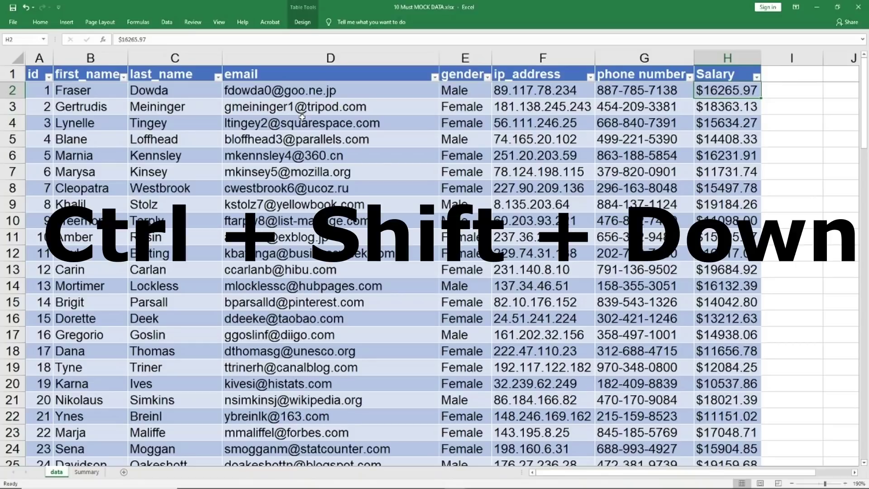
{"action": "key", "text": "ctrl+shift+Down"}
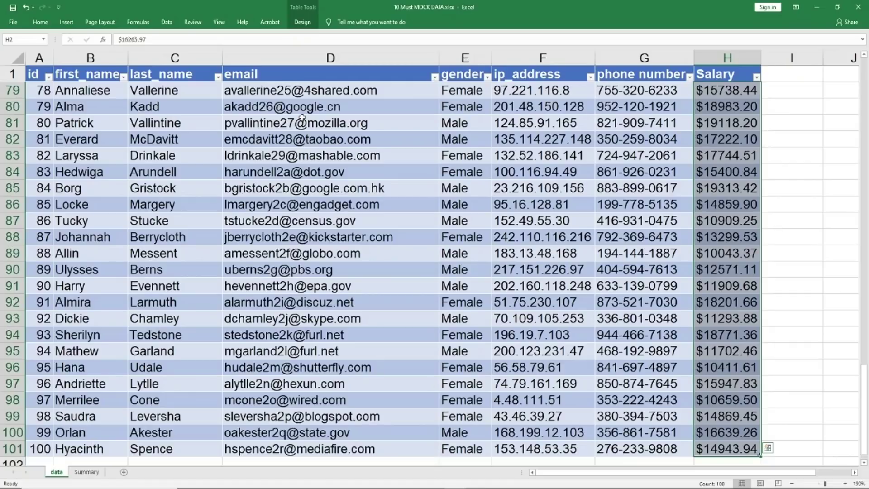
{"action": "key", "text": "ctrl+f"}
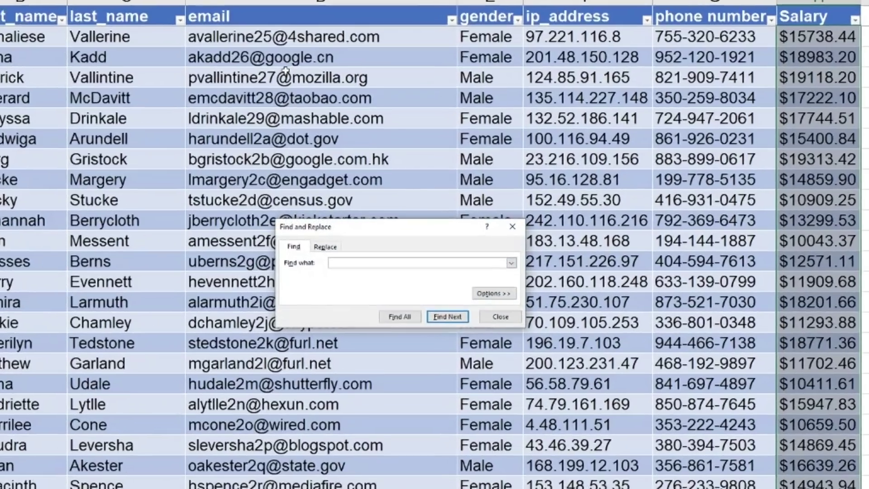
{"action": "type", "text": "$"}
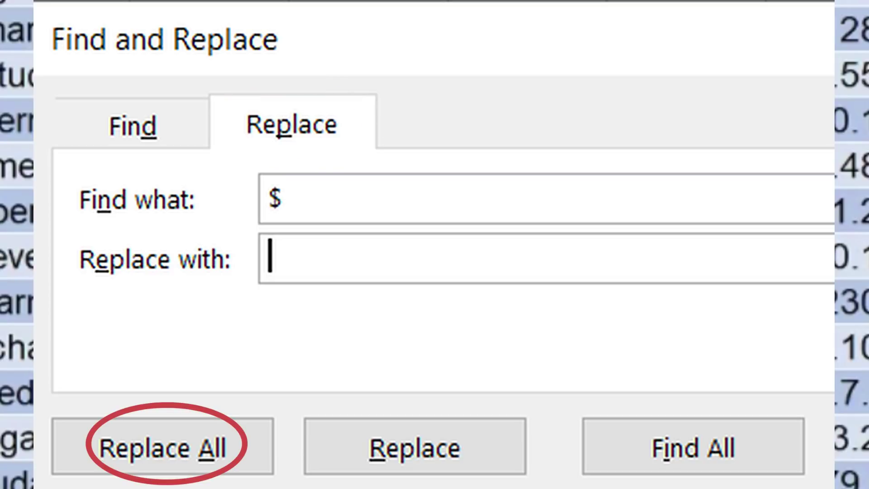
{"action": "key", "text": "alt+a"}
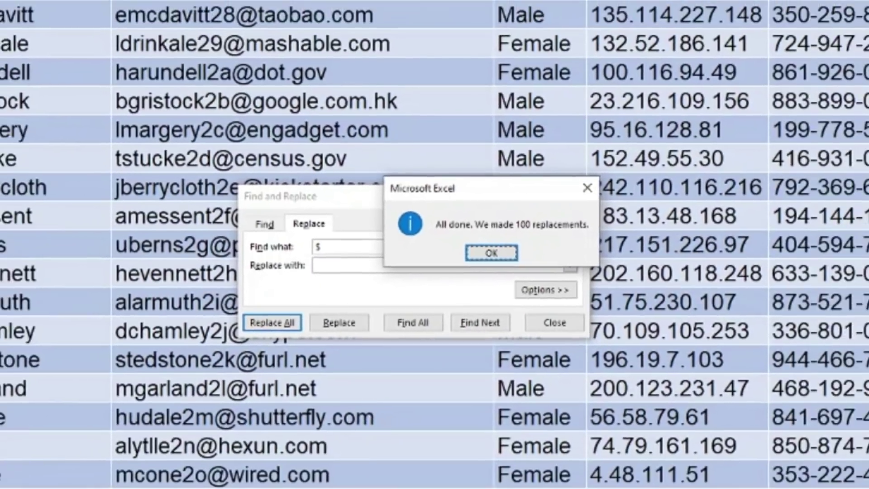
{"action": "key", "text": "Return"}
{"action": "key", "text": "Escape"}
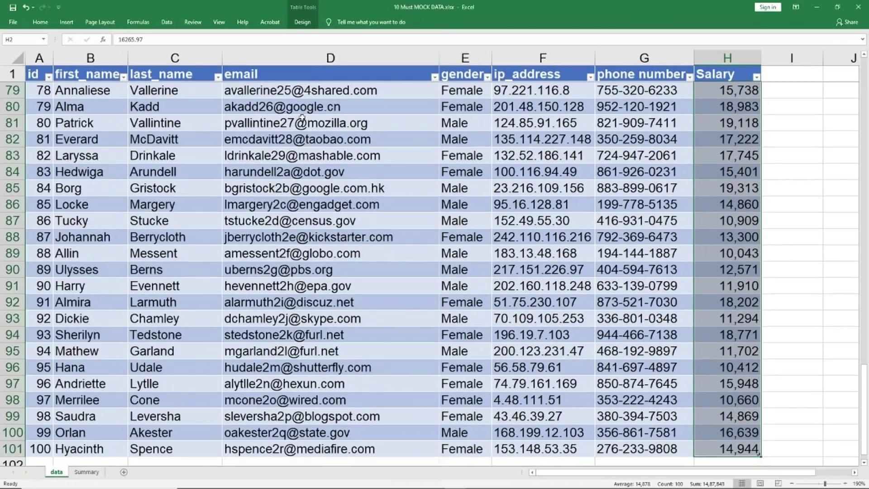
Step: Return to the first Salary cell, H2, and extend the selection to H5
{"action": "key", "text": "Right"}
{"action": "key", "text": "Left"}
{"action": "key", "text": "Left"}
{"action": "key", "text": "Right"}
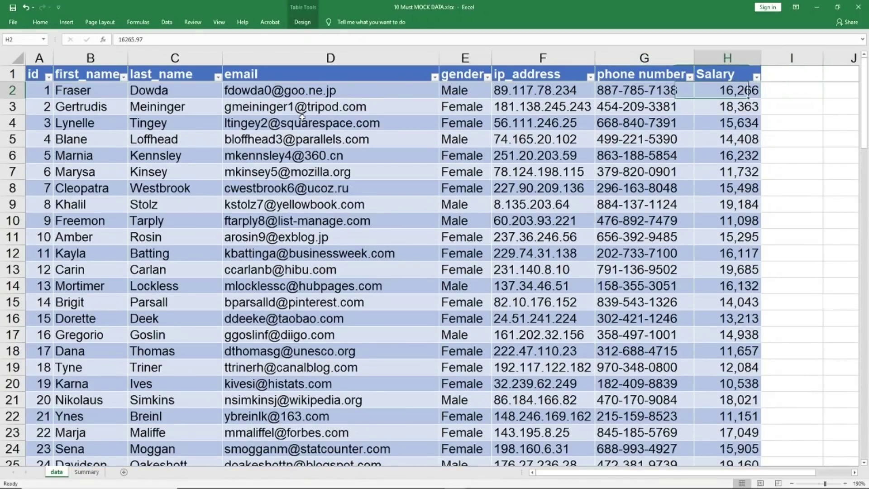
{"action": "key", "text": "shift+Down"}
{"action": "key", "text": "shift+Down"}
{"action": "key", "text": "shift+Down"}
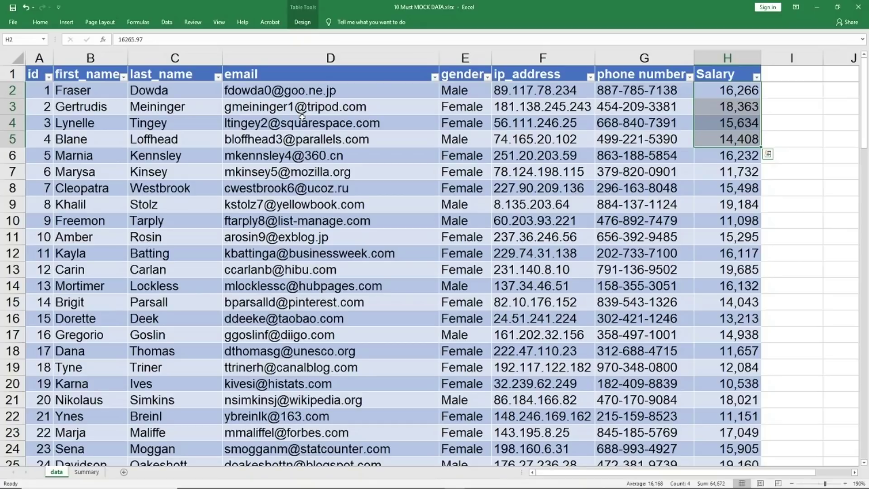
Step: Select all Salary values from H2 to H101 and turn off the 1000 separator in their number format
{"action": "key", "text": "Up"}
{"action": "key", "text": "Down"}
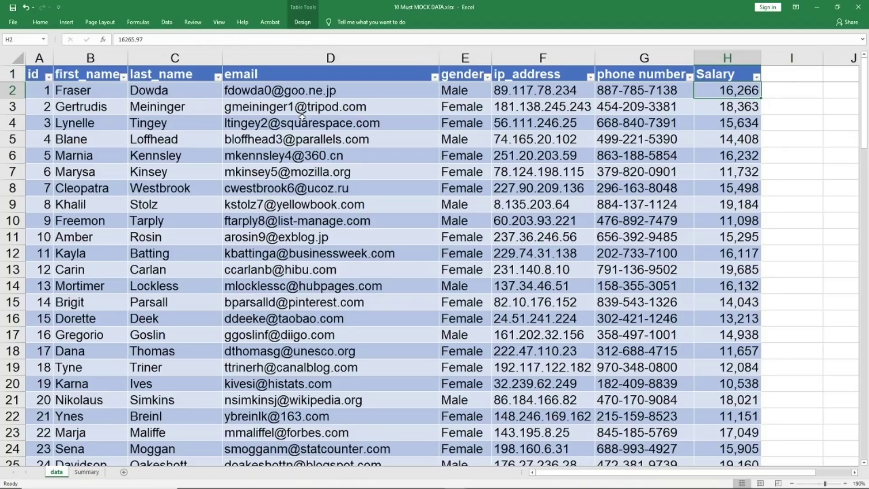
{"action": "key", "text": "ctrl+shift+Down"}
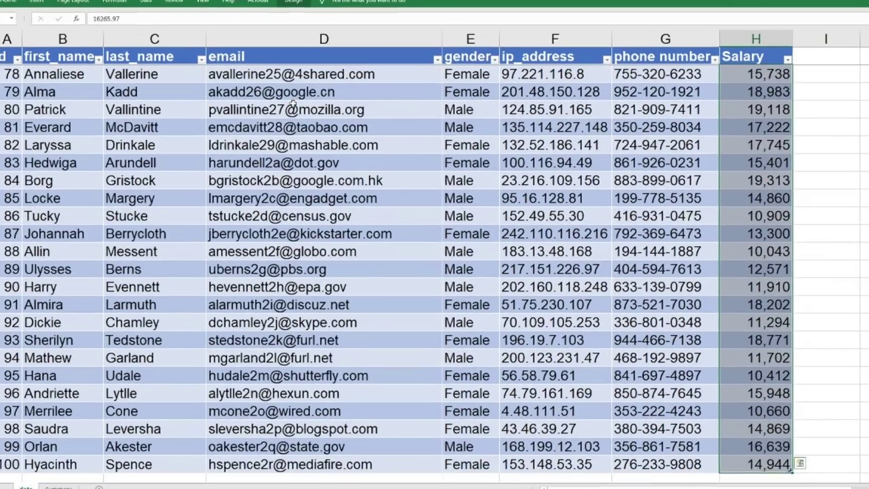
{"action": "key", "text": "ctrl+1"}
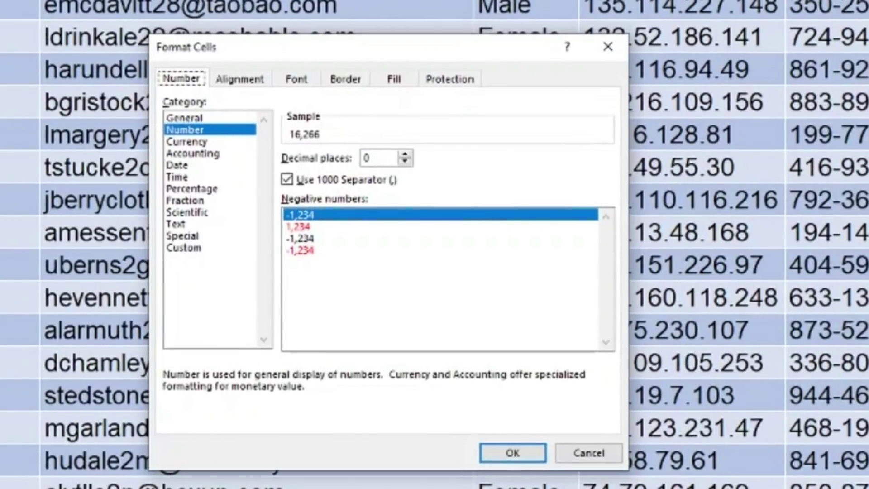
{"action": "key", "text": "alt+u"}
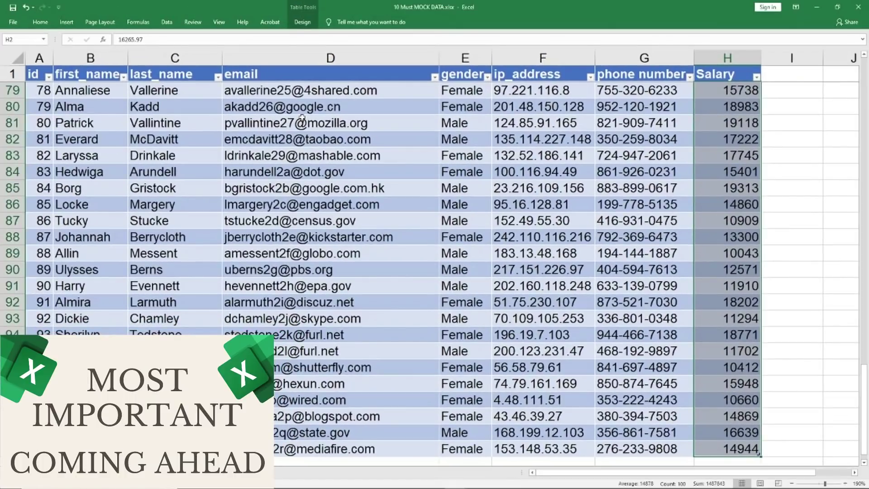
Step: Start a SUM formula in H102 below the Salary column, try the range H95:H101, and reset the reference to H101
{"action": "key", "text": "ctrl+Down"}
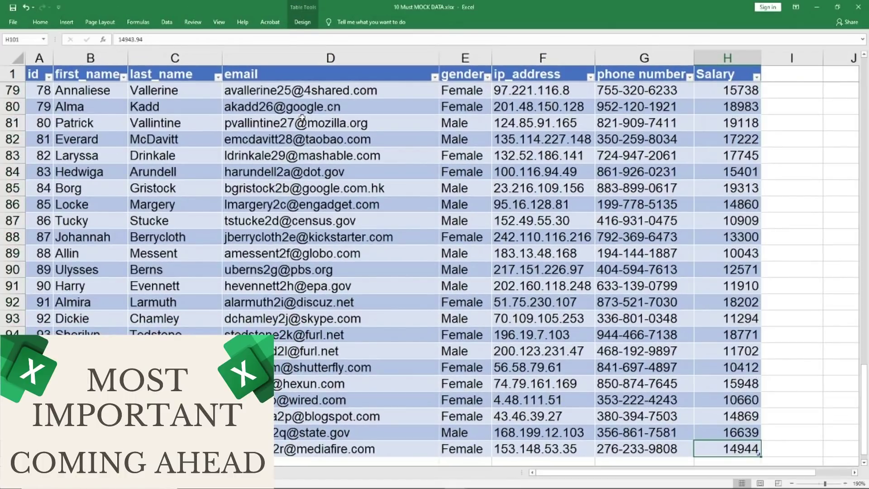
{"action": "key", "text": "Down"}
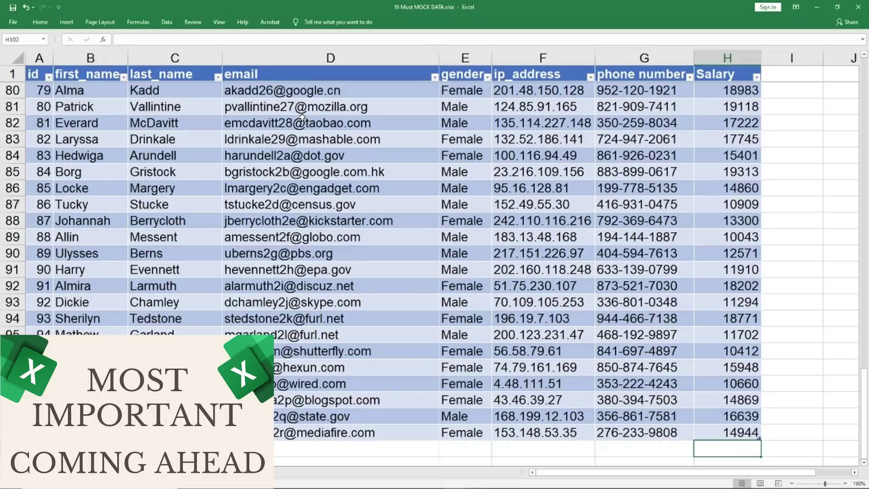
{"action": "type", "text": "=sum("}
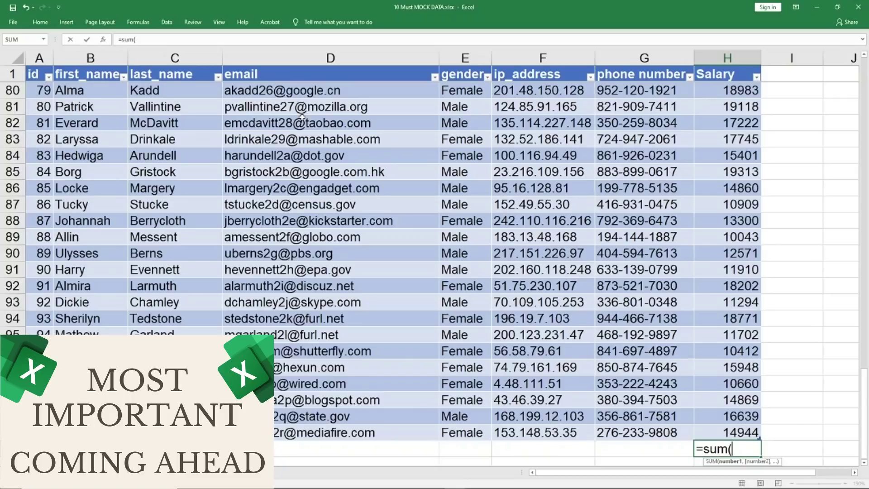
{"action": "key", "text": "Up"}
{"action": "key", "text": "shift+Up"}
{"action": "key", "text": "shift+Up"}
{"action": "key", "text": "shift+Up"}
{"action": "key", "text": "shift+Up"}
{"action": "key", "text": "shift+Up"}
{"action": "key", "text": "shift+Up"}
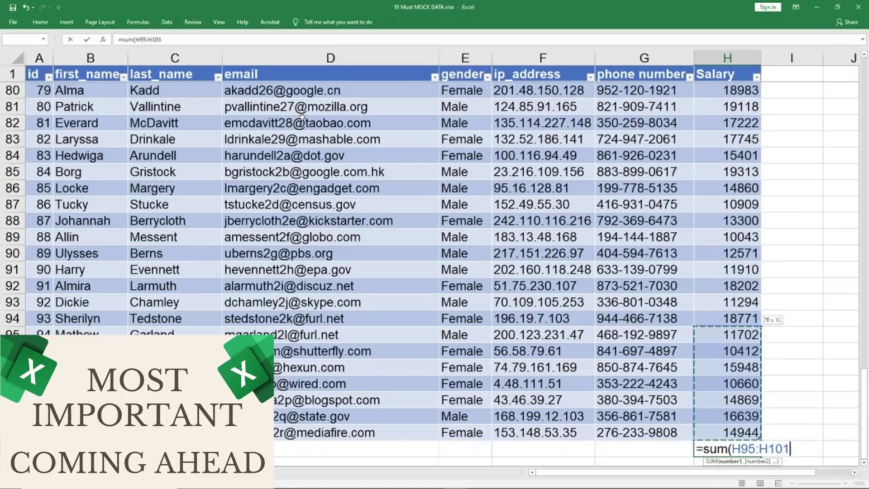
{"action": "key", "text": "Down"}
{"action": "key", "text": "Up"}
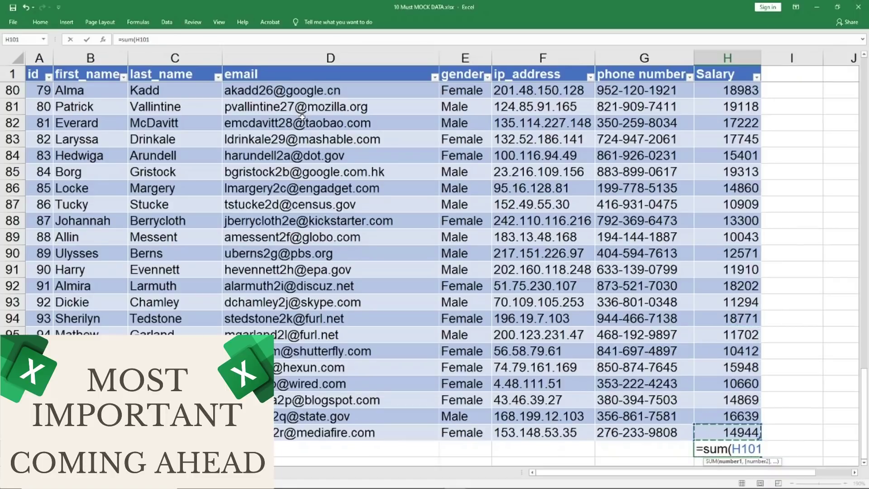
Step: Complete the SUM formula in H102 with all values of the table's Salary column, excluding the header
{"action": "key", "text": "ctrl+shift+Up"}
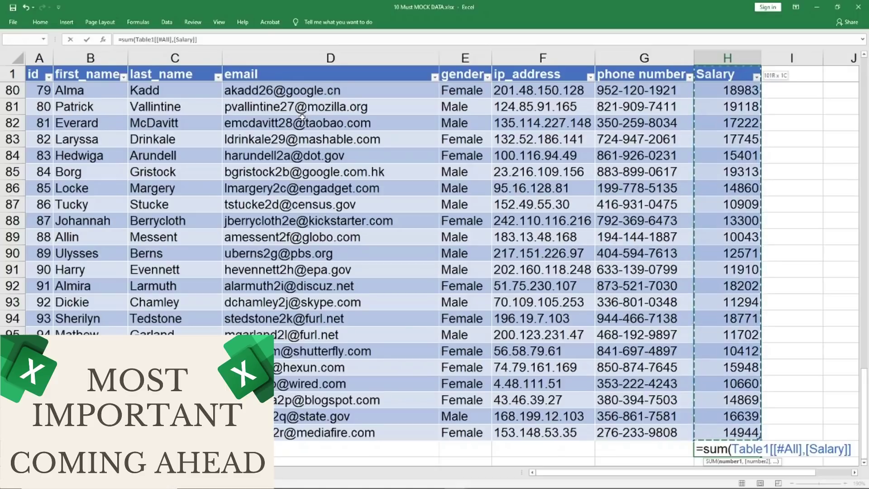
{"action": "key", "text": "shift+Down"}
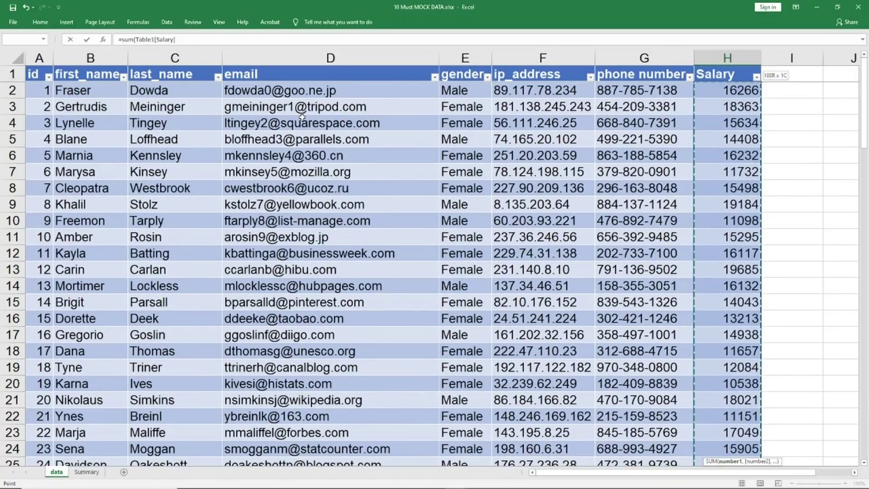
{"action": "type", "text": ")"}
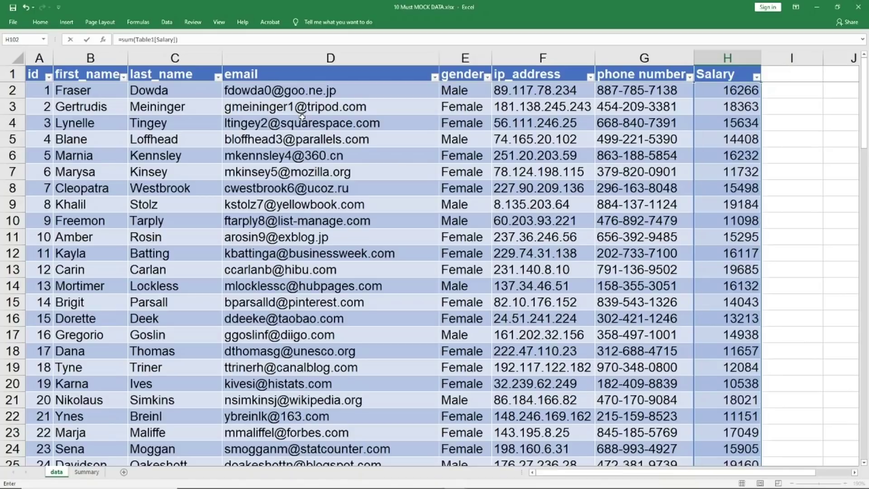
{"action": "key", "text": "Return"}
{"action": "key", "text": "Up"}
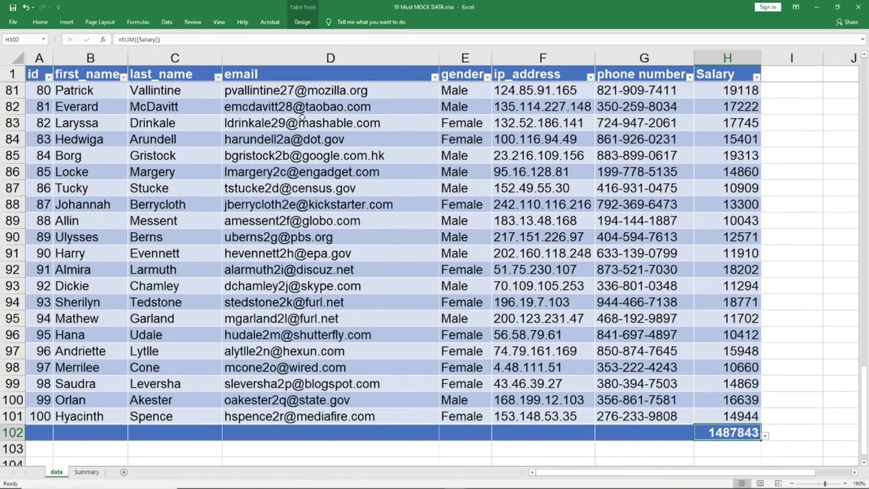
Step: Clear the Salary total in H102, total the column again with AutoSum, and display the resulting formula
{"action": "key", "text": "Delete"}
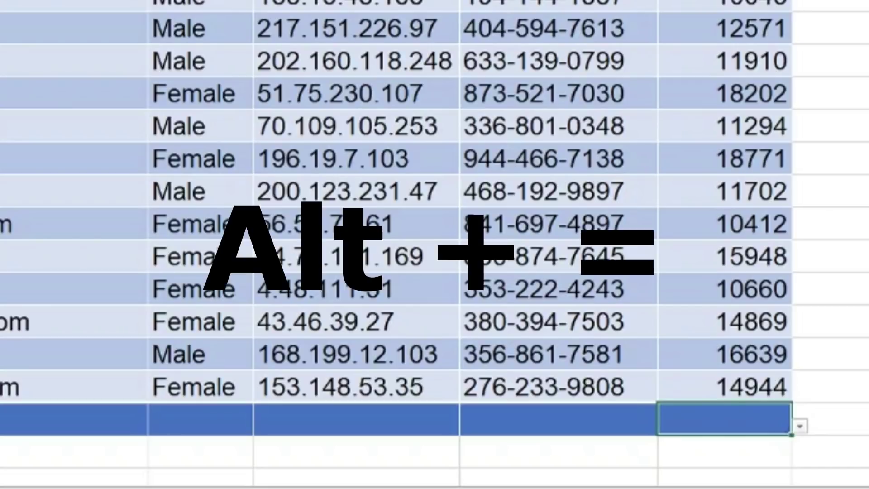
{"action": "key", "text": "alt+equal"}
{"action": "key", "text": "ctrl+Return"}
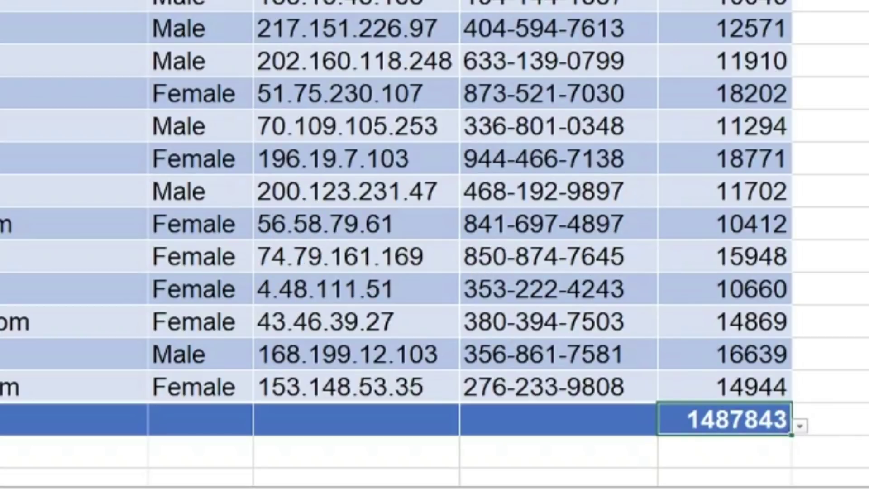
{"action": "key", "text": "F2"}
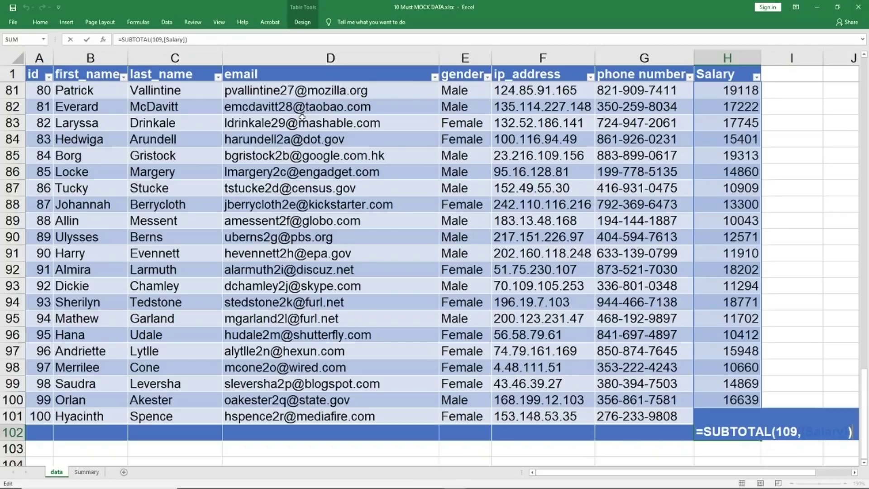
{"action": "key", "text": "Return"}
Step: Enter 1, 2 and 2 in cells F105 to F107 below the table
{"action": "key", "text": "Down"}
{"action": "key", "text": "Down"}
{"action": "key", "text": "Down"}
{"action": "key", "text": "Down"}
{"action": "key", "text": "Down"}
{"action": "key", "text": "Down"}
{"action": "key", "text": "Down"}
{"action": "key", "text": "Down"}
{"action": "key", "text": "Down"}
{"action": "key", "text": "Down"}
{"action": "key", "text": "Left"}
{"action": "key", "text": "Left"}
{"action": "key", "text": "Up"}
{"action": "key", "text": "Left"}
{"action": "key", "text": "Up"}
{"action": "key", "text": "Up"}
{"action": "key", "text": "Right"}
{"action": "key", "text": "Up"}
{"action": "key", "text": "Up"}
{"action": "key", "text": "Up"}
{"action": "key", "text": "Up"}
{"action": "key", "text": "Up"}
{"action": "type", "text": "1"}
{"action": "key", "text": "Return"}
{"action": "type", "text": "2"}
{"action": "key", "text": "Return"}
{"action": "type", "text": "2"}
{"action": "key", "text": "Return"}
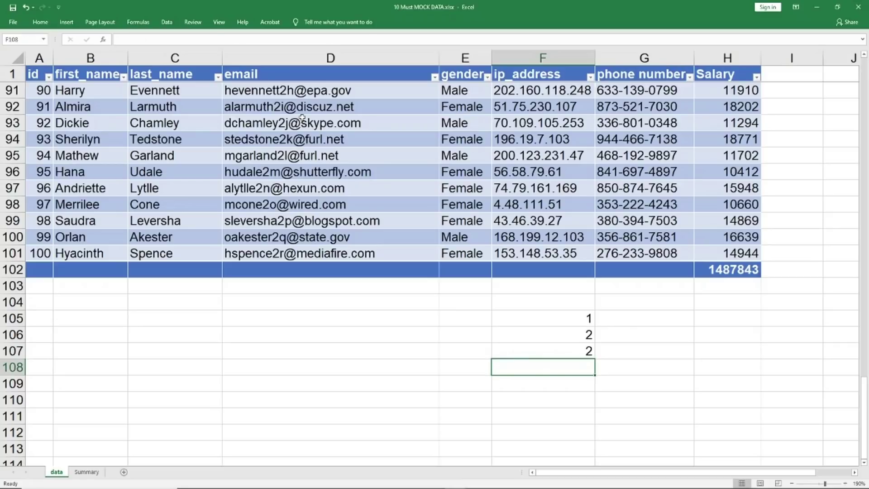
Step: Try an AutoSum of F105:F107 in cell F108 and cancel the formula
{"action": "key", "text": "alt+equal"}
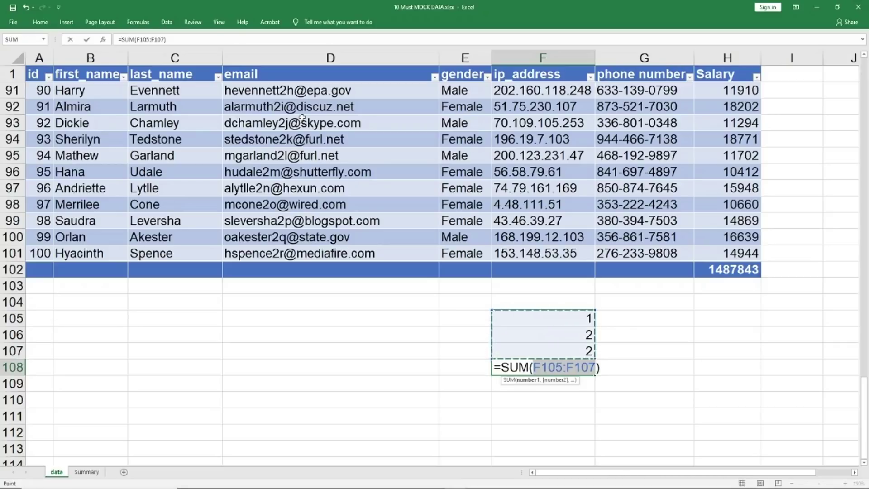
{"action": "key", "text": "Escape"}
{"action": "key", "text": "Down"}
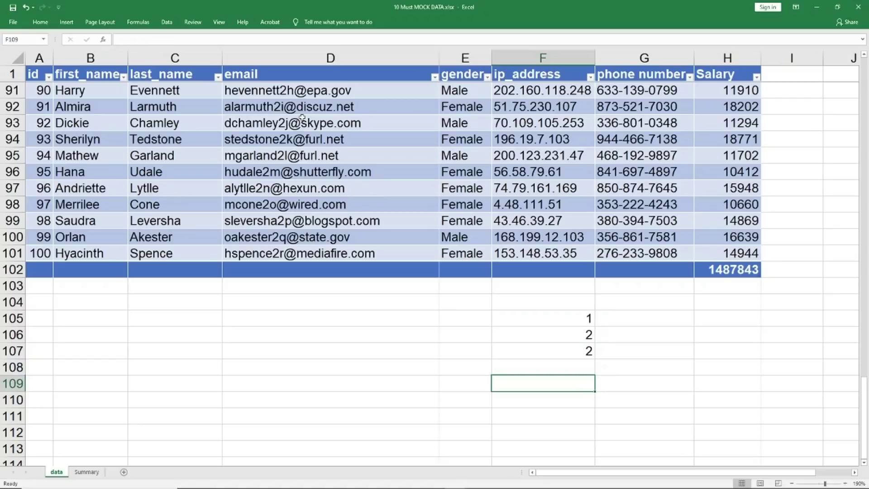
Step: Copy the three values in F105:F107 and paste them into F109:F111
{"action": "key", "text": "Up"}
{"action": "key", "text": "Up"}
{"action": "key", "text": "Up"}
{"action": "key", "text": "Up"}
{"action": "key", "text": "Up"}
{"action": "key", "text": "Down"}
{"action": "key", "text": "shift+Down"}
{"action": "key", "text": "shift+Down"}
{"action": "key", "text": "ctrl+c"}
{"action": "key", "text": "Down"}
{"action": "key", "text": "Down"}
{"action": "key", "text": "Down"}
{"action": "key", "text": "Down"}
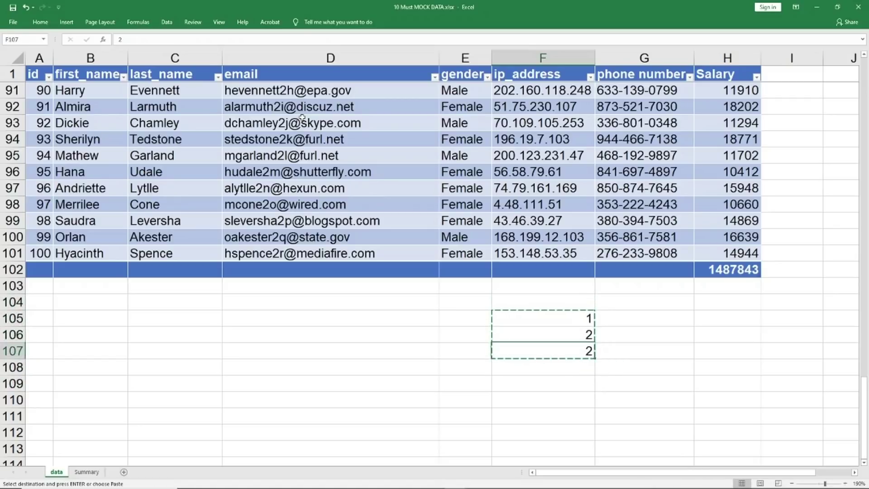
{"action": "key", "text": "ctrl+v"}
{"action": "key", "text": "Down"}
{"action": "key", "text": "Down"}
{"action": "key", "text": "Down"}
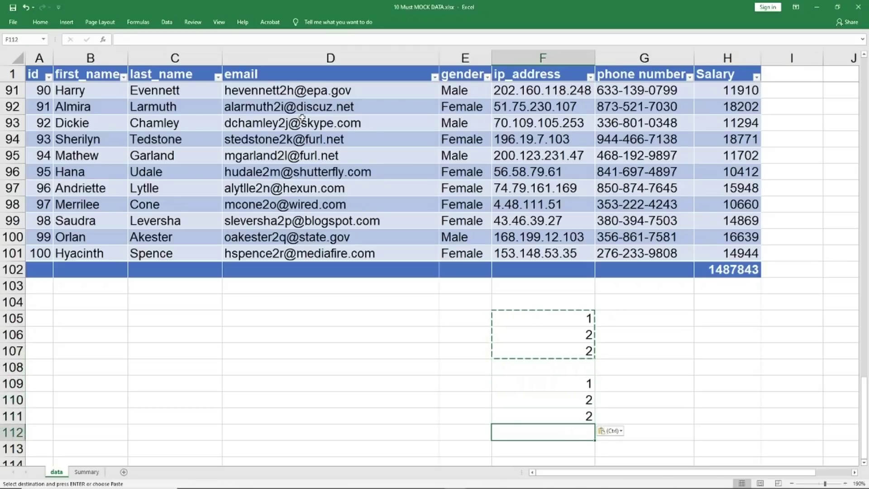
Step: Try an AutoSum in F112, changing its reference from the suggested range to F108 and to the whole row 108
{"action": "key", "text": "alt+equal"}
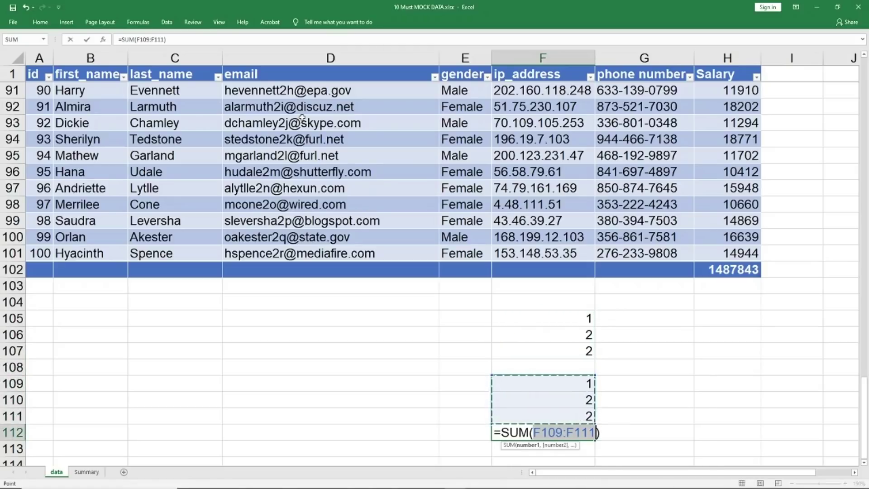
{"action": "key", "text": "Up"}
{"action": "key", "text": "Up"}
{"action": "key", "text": "Up"}
{"action": "key", "text": "Up"}
{"action": "key", "text": "Up"}
{"action": "key", "text": "Down"}
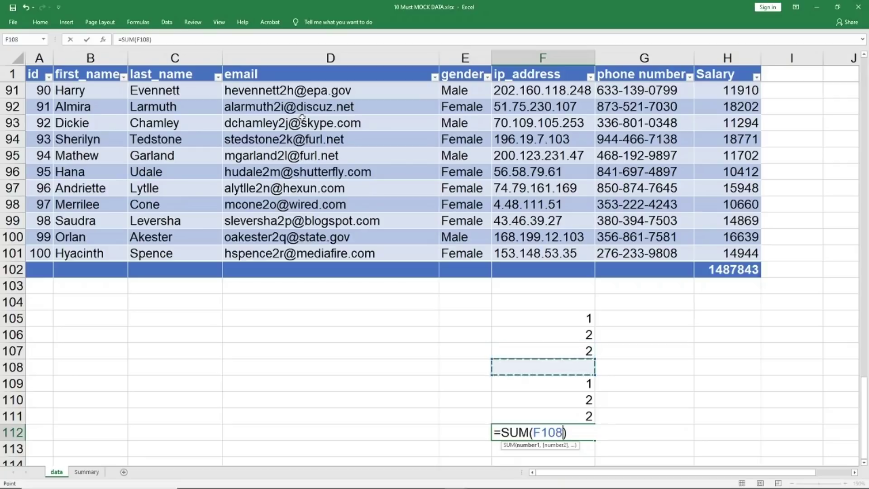
{"action": "key", "text": "shift+space"}
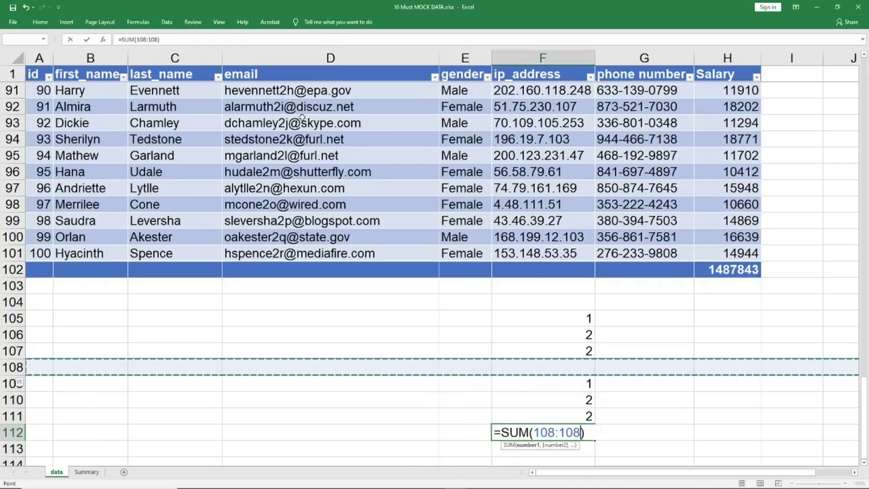
Step: Discard the unfinished sum and clear the test values in F105:F112 below the table
{"action": "key", "text": "shift+Up"}
{"action": "key", "text": "shift+Up"}
{"action": "key", "text": "shift+Up"}
{"action": "key", "text": "shift+Up"}
{"action": "key", "text": "shift+Up"}
{"action": "key", "text": "shift+Up"}
{"action": "key", "text": "shift+Up"}
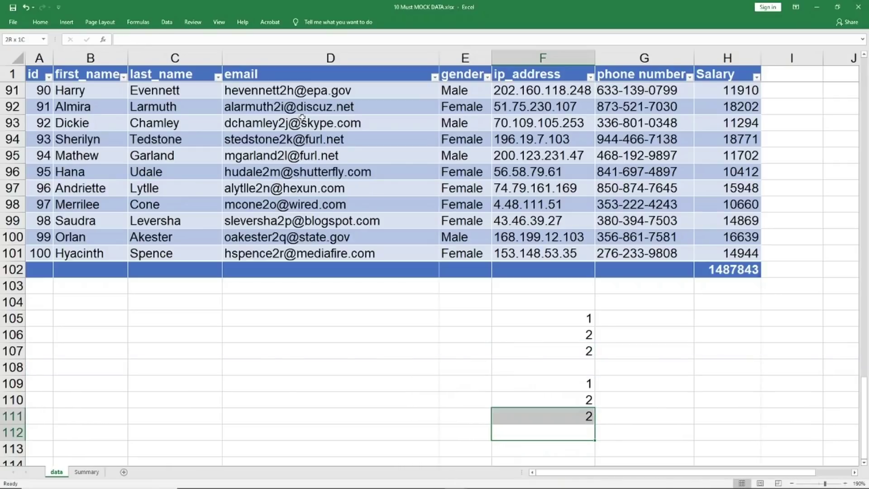
{"action": "key", "text": "Delete"}
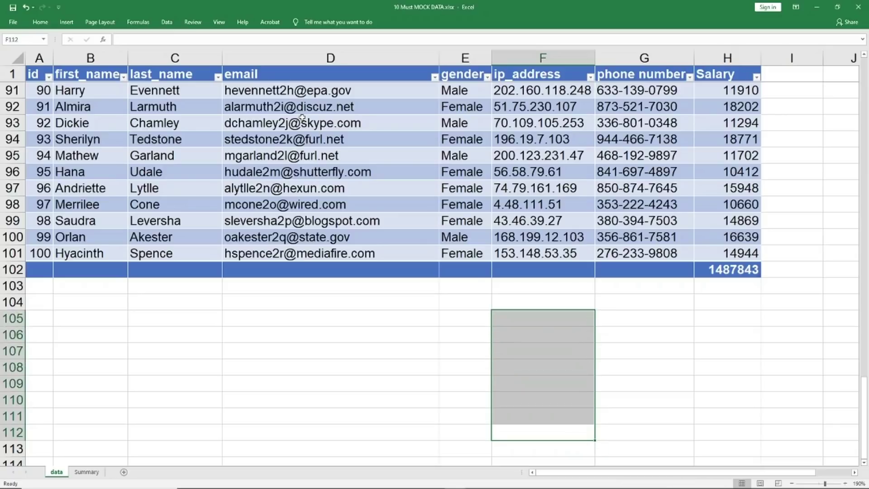
Step: Jump up to the ip_address header and switch to the first entry of the 10 Must Excel Shortcuts workbook
{"action": "key", "text": "ctrl+Up"}
{"action": "key", "text": "ctrl+Up"}
{"action": "key", "text": "alt+Tab"}
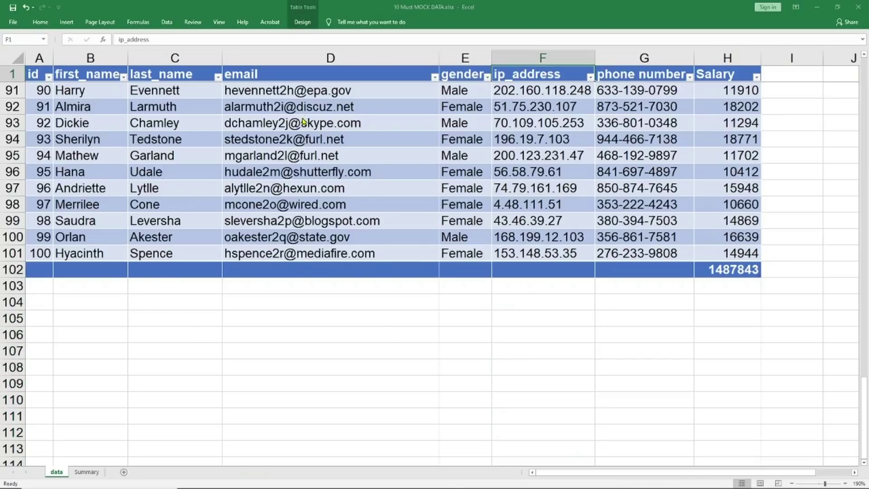
{"action": "key", "text": "Up"}
{"action": "key", "text": "Up"}
{"action": "key", "text": "Up"}
{"action": "key", "text": "Up"}
{"action": "key", "text": "Up"}
{"action": "key", "text": "Up"}
{"action": "key", "text": "Up"}
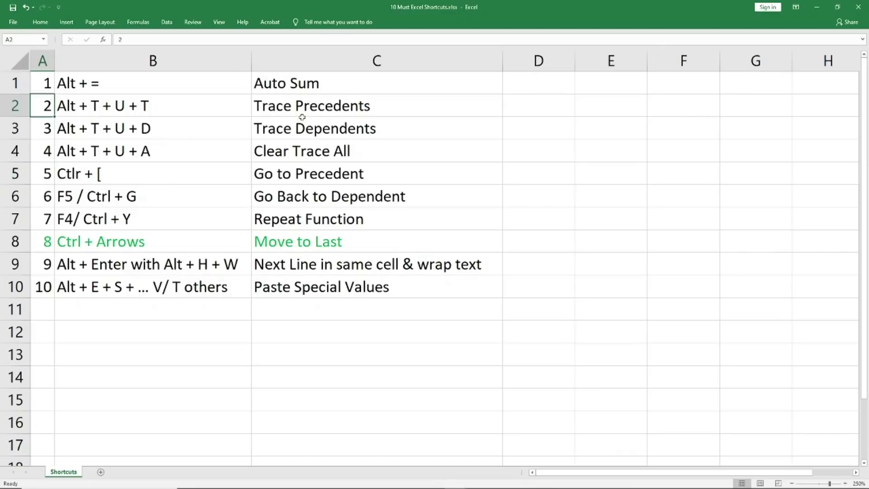
Step: Change the font color of the Auto Sum row, A1:C1, to the standard green
{"action": "key", "text": "shift+Right"}
{"action": "key", "text": "shift+Right"}
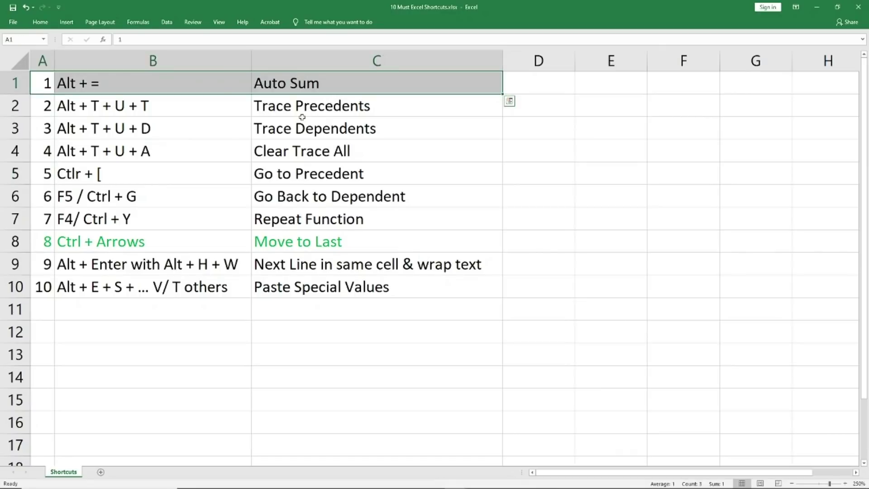
{"action": "key", "text": "alt"}
{"action": "key", "text": "h"}
{"action": "key", "text": "f"}
{"action": "key", "text": "c"}
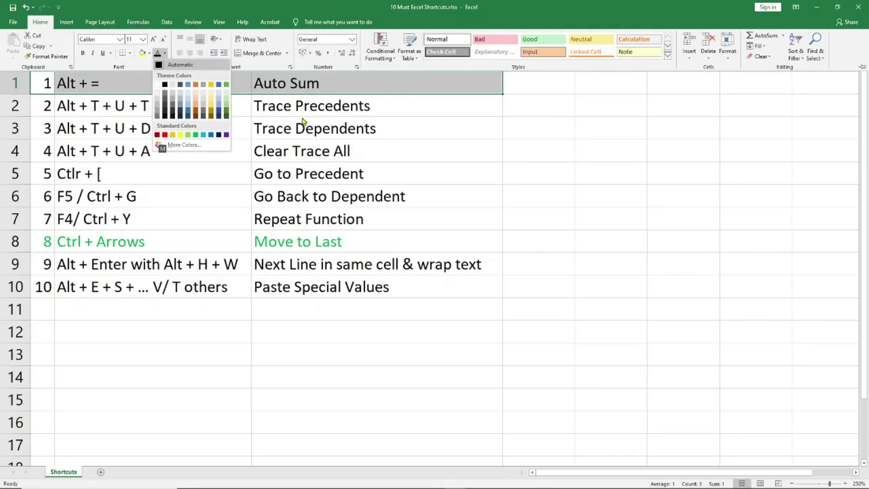
{"action": "key", "text": "Down"}
{"action": "key", "text": "Down"}
{"action": "key", "text": "Down"}
{"action": "key", "text": "Down"}
{"action": "key", "text": "Down"}
{"action": "key", "text": "Down"}
{"action": "key", "text": "Down"}
{"action": "key", "text": "Down"}
{"action": "key", "text": "Down"}
{"action": "key", "text": "Up"}
{"action": "key", "text": "Up"}
{"action": "key", "text": "Return"}
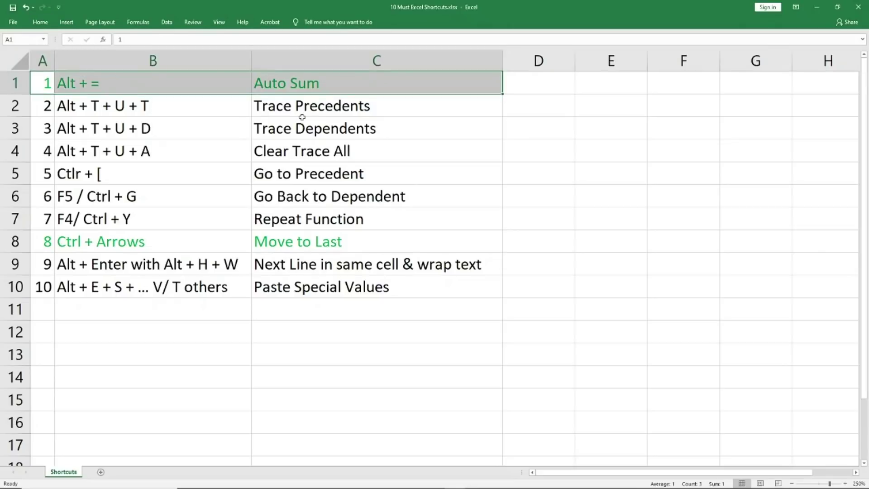
{"action": "key", "text": "Down"}
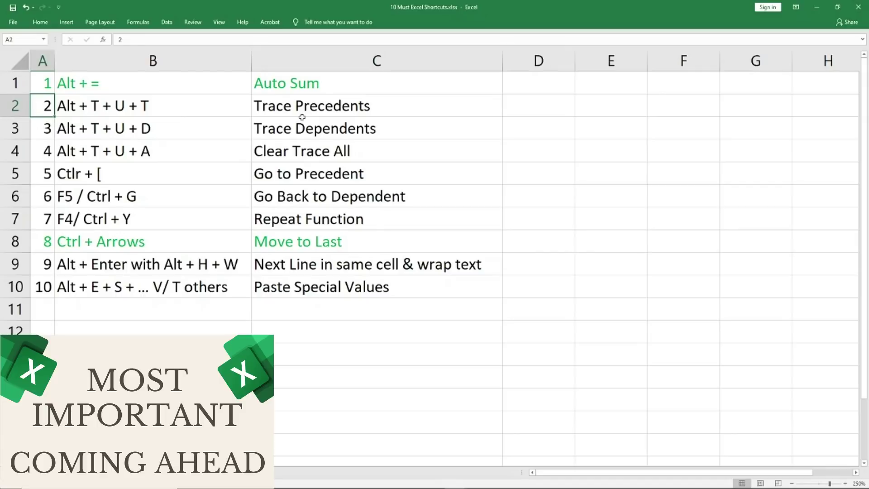
Step: Switch to the 10 Must MOCK DATA workbook and inspect the Number of people formula on the Summary sheet
{"action": "key", "text": "alt+Tab"}
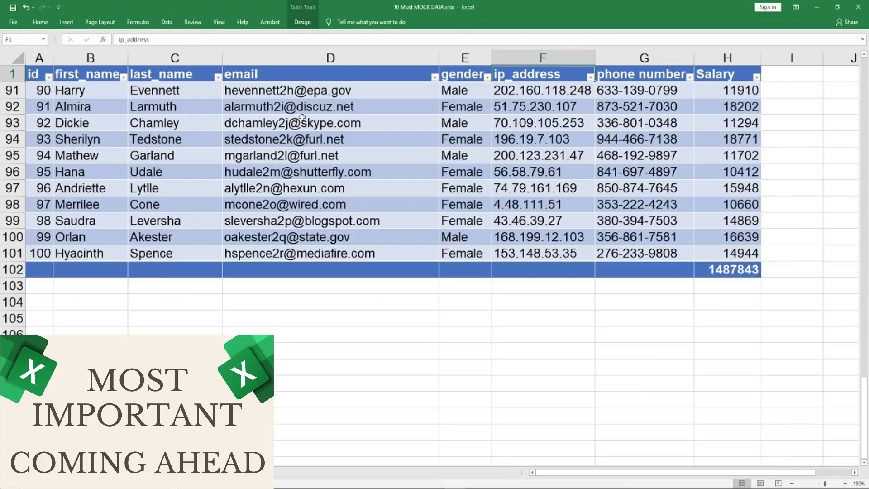
{"action": "key", "text": "Right"}
{"action": "key", "text": "Right"}
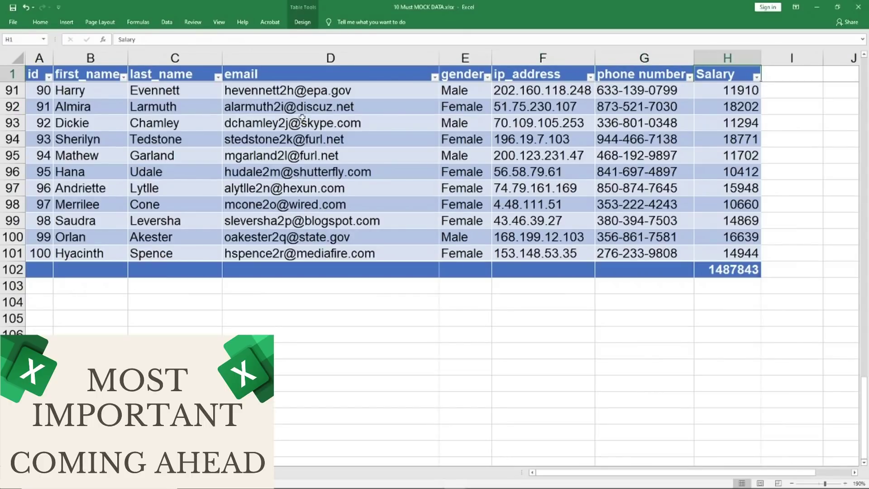
{"action": "key", "text": "ctrl+Page_Down"}
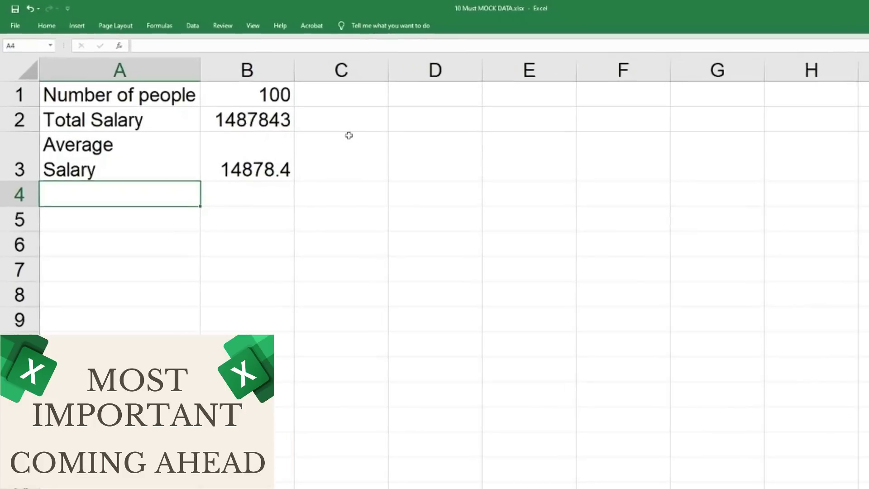
{"action": "key", "text": "ctrl+Home"}
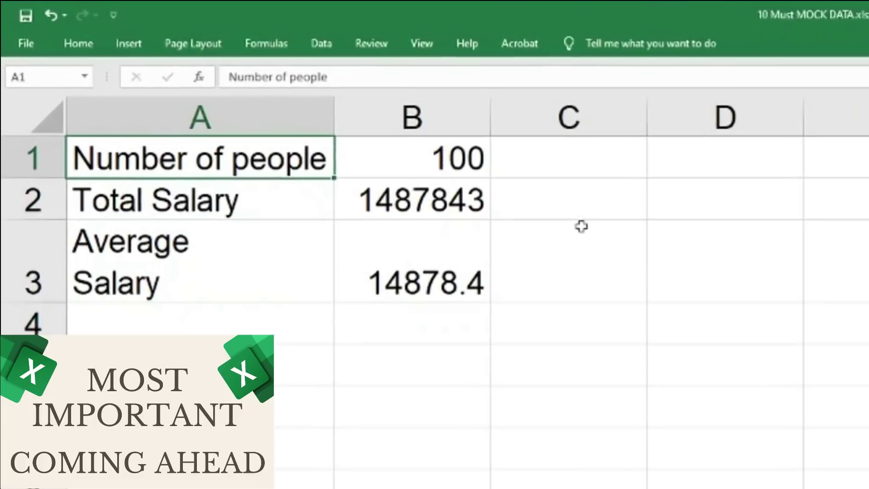
{"action": "key", "text": "Right"}
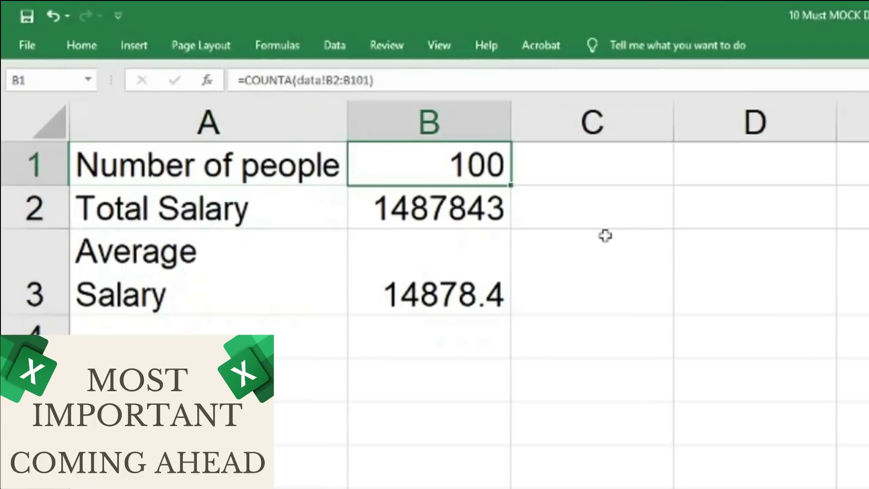
{"action": "key", "text": "Down"}
{"action": "key", "text": "Up"}
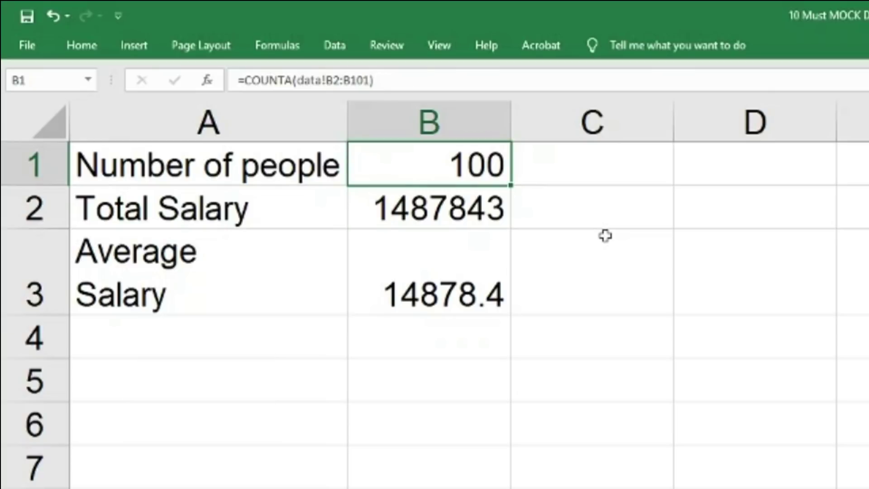
Step: Start a new COUNTA formula in B1 of the Summary sheet, using the function suggestion
{"action": "type", "text": "="}
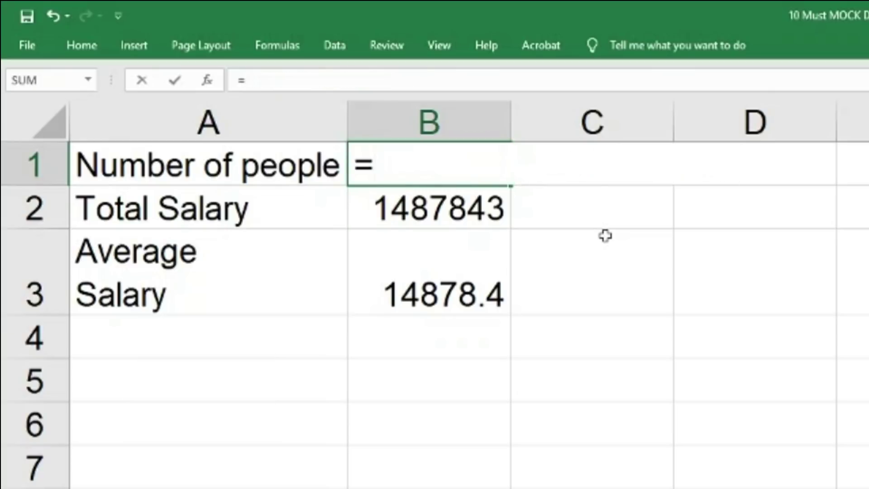
{"action": "type", "text": "coun"}
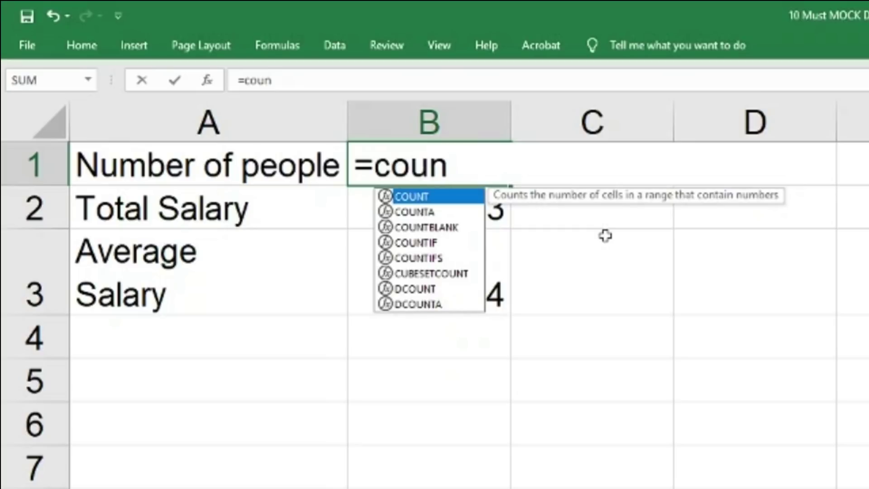
{"action": "key", "text": "Down"}
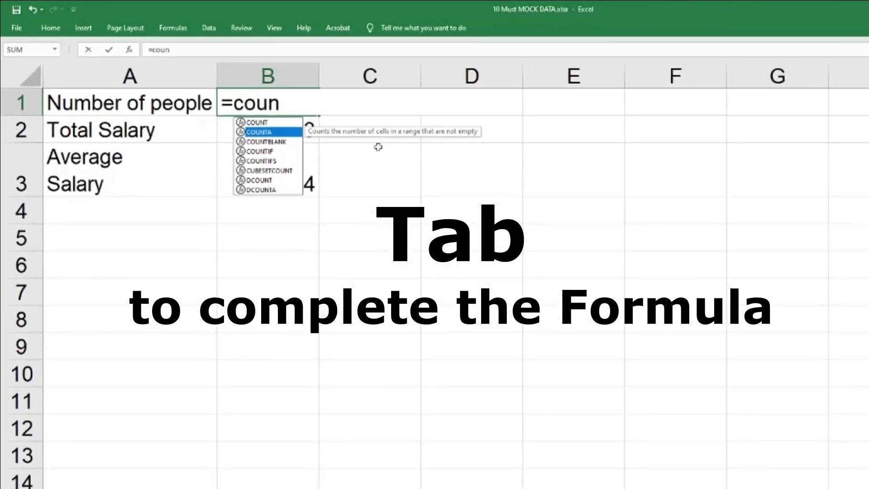
{"action": "key", "text": "Tab"}
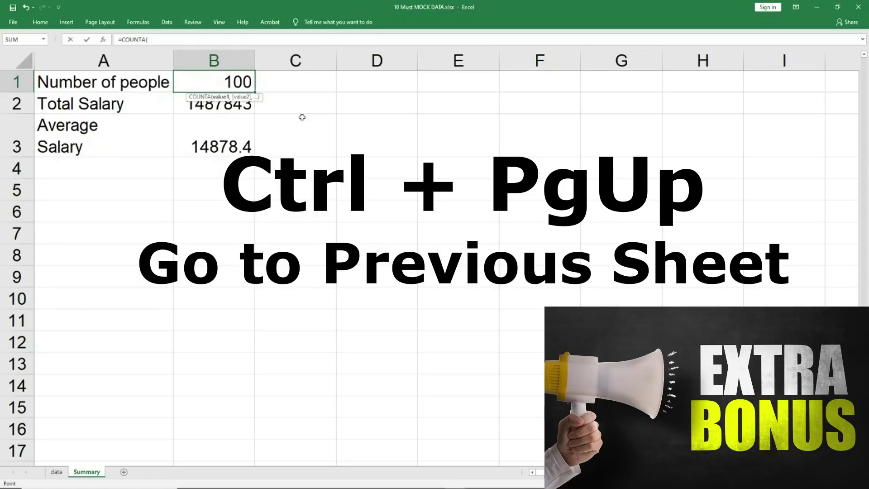
Step: Complete the COUNTA formula in B1 with the data sheet's Salary column, excluding the header and the total row
{"action": "key", "text": "ctrl+Page_Up"}
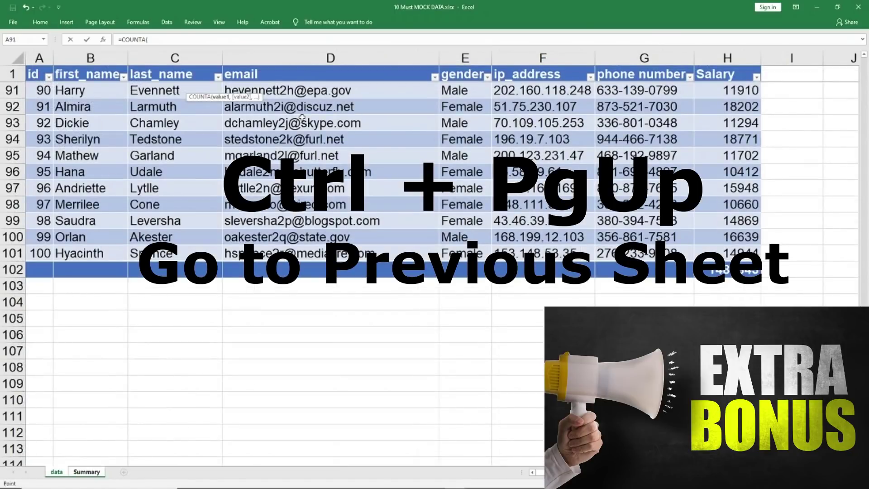
{"action": "key", "text": "Right"}
{"action": "key", "text": "Right"}
{"action": "key", "text": "Right"}
{"action": "key", "text": "Right"}
{"action": "key", "text": "Right"}
{"action": "key", "text": "Right"}
{"action": "key", "text": "Right"}
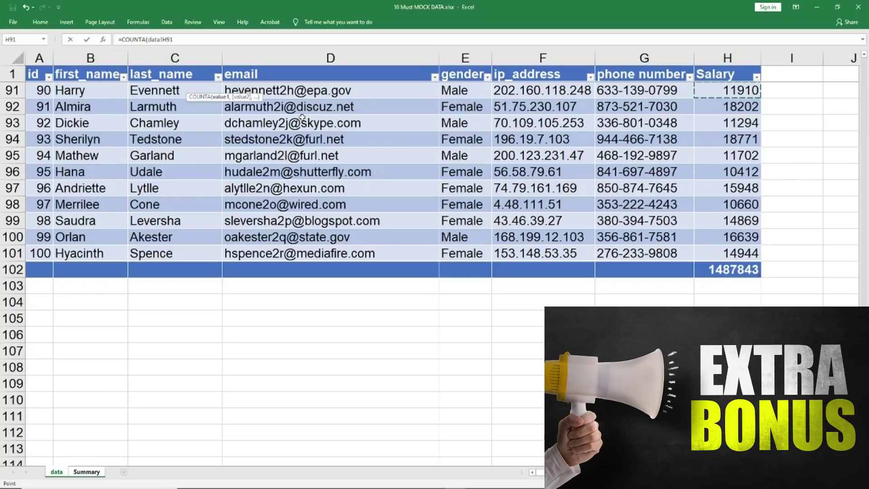
{"action": "key", "text": "ctrl+Down"}
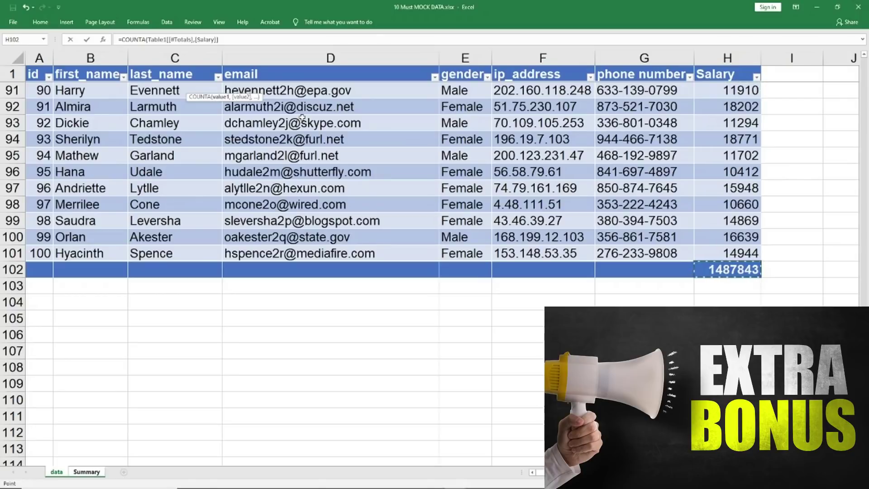
{"action": "key", "text": "ctrl+Up"}
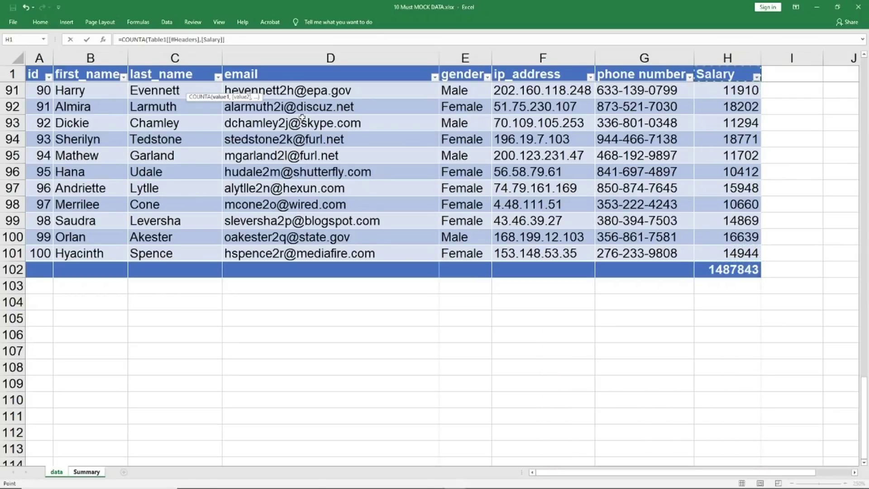
{"action": "key", "text": "Down"}
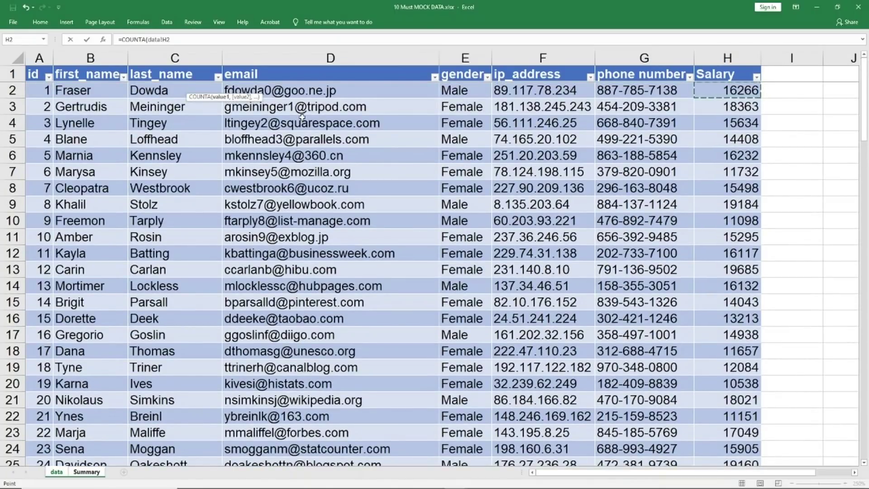
{"action": "key", "text": "ctrl+shift+Down"}
{"action": "key", "text": "shift+Up"}
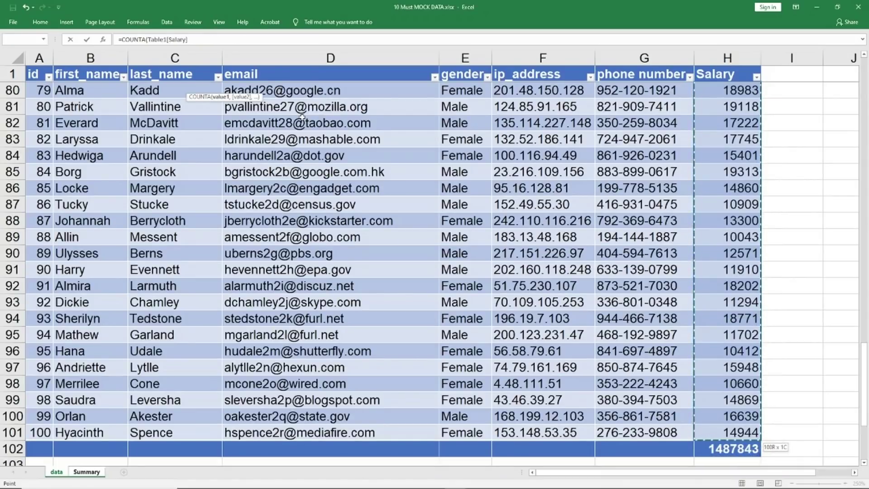
{"action": "key", "text": "Return"}
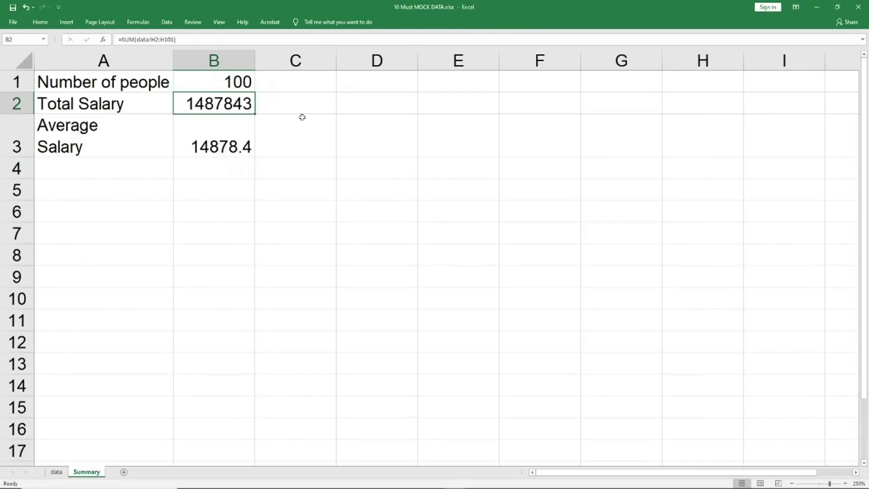
Step: Review the formulas behind Number of people, Total Salary and Average Salary in B1 to B3
{"action": "key", "text": "Up"}
{"action": "key", "text": "Down"}
{"action": "key", "text": "Down"}
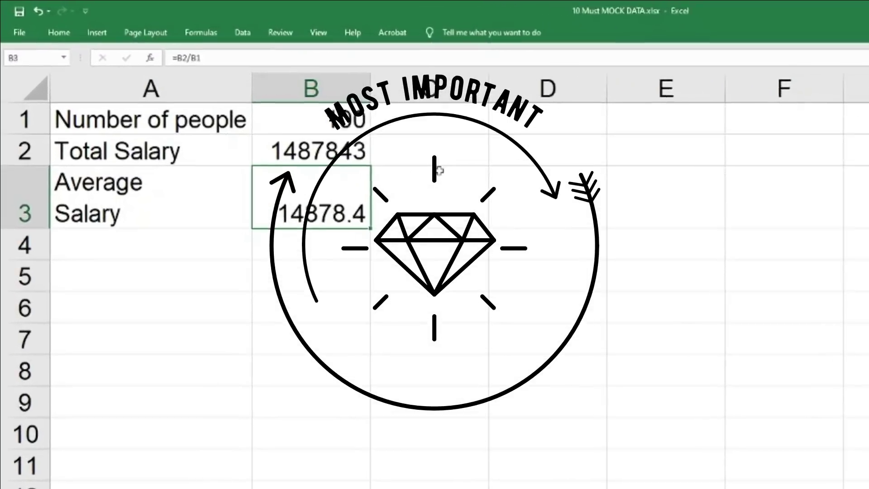
Step: Switch back to the 10 Must Excel Shortcuts workbook and go to the Trace Precedents entry in row 2
{"action": "key", "text": "alt+Tab"}
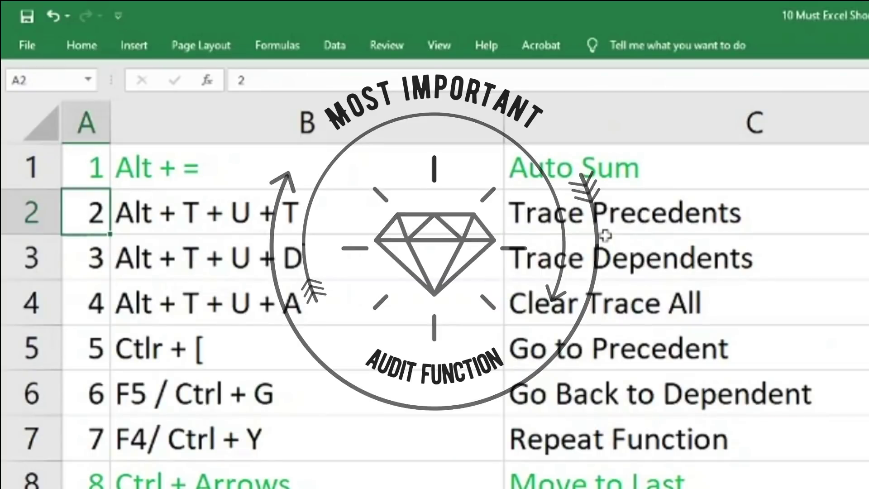
{"action": "key", "text": "Down"}
{"action": "key", "text": "Up"}
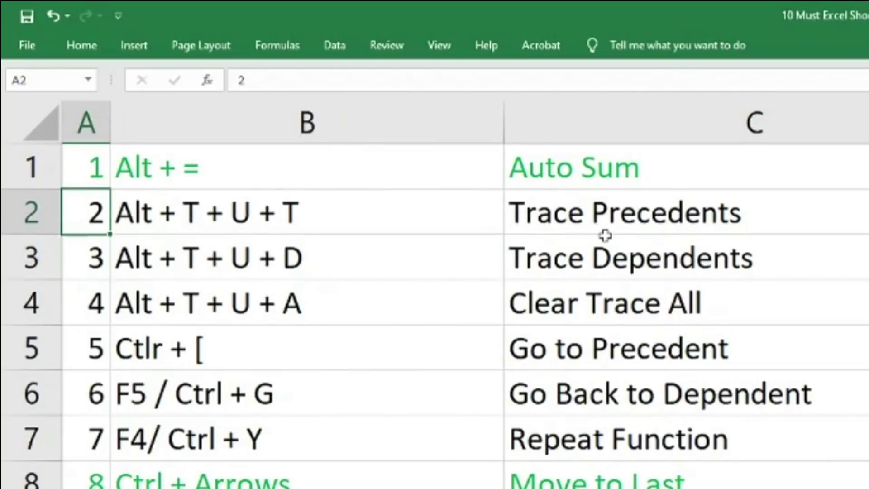
Step: Fill the cells of shortcuts 2 to 4 (A2:C4) with light grey
{"action": "key", "text": "shift+Down"}
{"action": "key", "text": "shift+Down"}
{"action": "key", "text": "shift+Right"}
{"action": "key", "text": "shift+Right"}
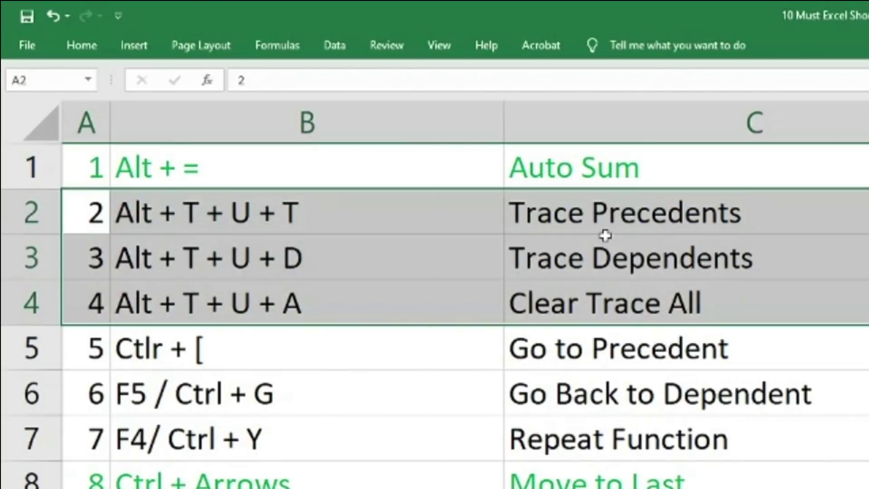
{"action": "key", "text": "alt+h"}
{"action": "key", "text": "h"}
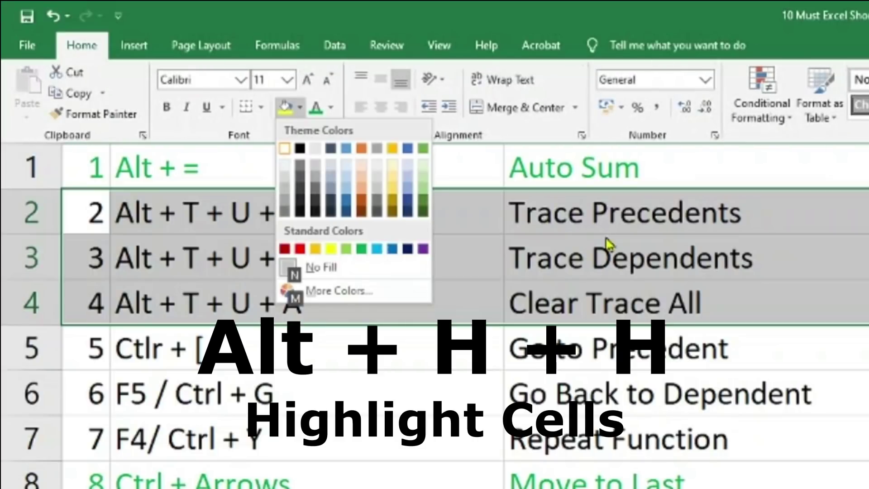
{"action": "key", "text": "Down"}
{"action": "key", "text": "Down"}
{"action": "key", "text": "Return"}
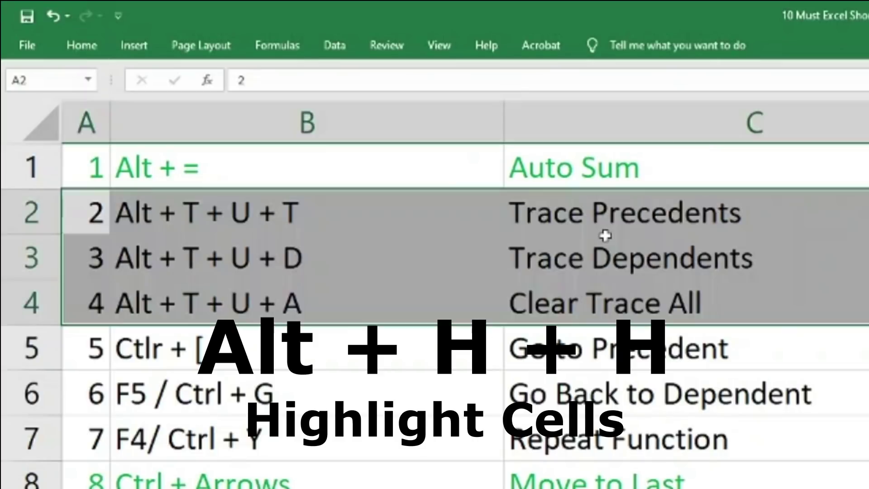
{"action": "key", "text": "Right"}
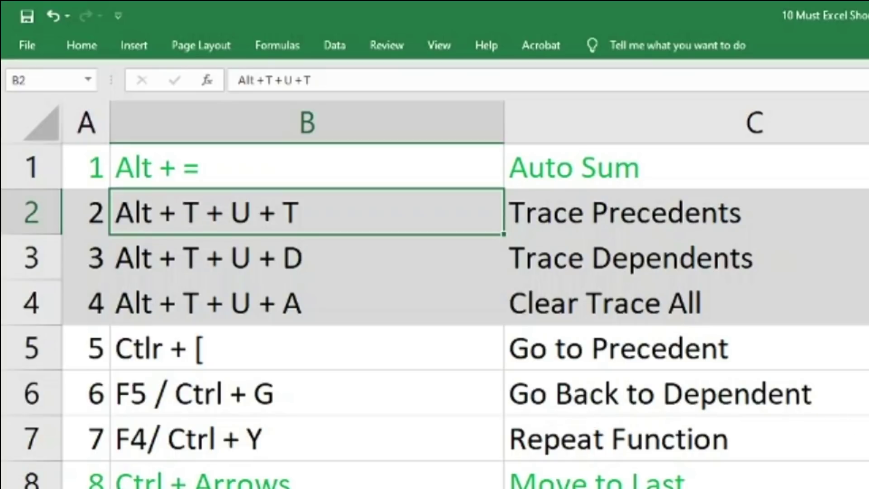
Step: On the Summary sheet of 10 Must MOCK DATA, trace the precedents of the Average Salary formula in B3
{"action": "scroll", "coordinate": [434, 289], "scroll_direction": "up", "scroll_amount": 8}
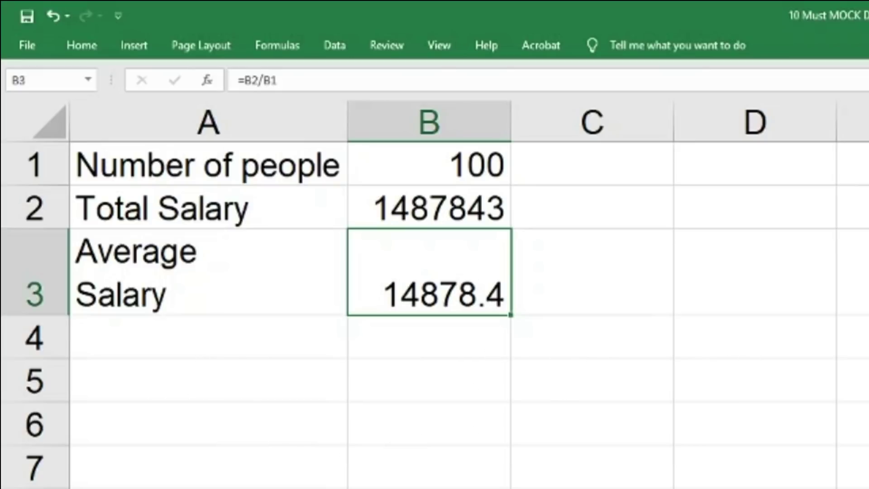
{"action": "key", "text": "alt+t"}
{"action": "key", "text": "u"}
{"action": "key", "text": "t"}
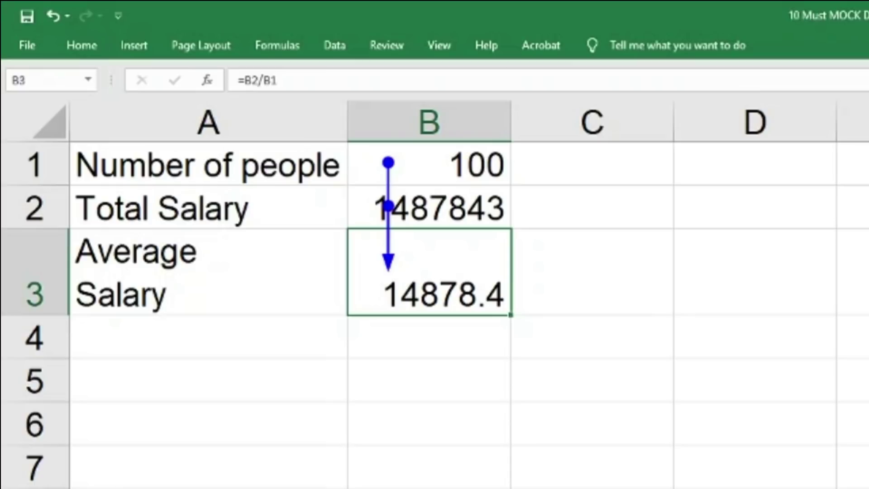
{"action": "scroll", "coordinate": [435, 294], "scroll_direction": "up", "scroll_amount": 8}
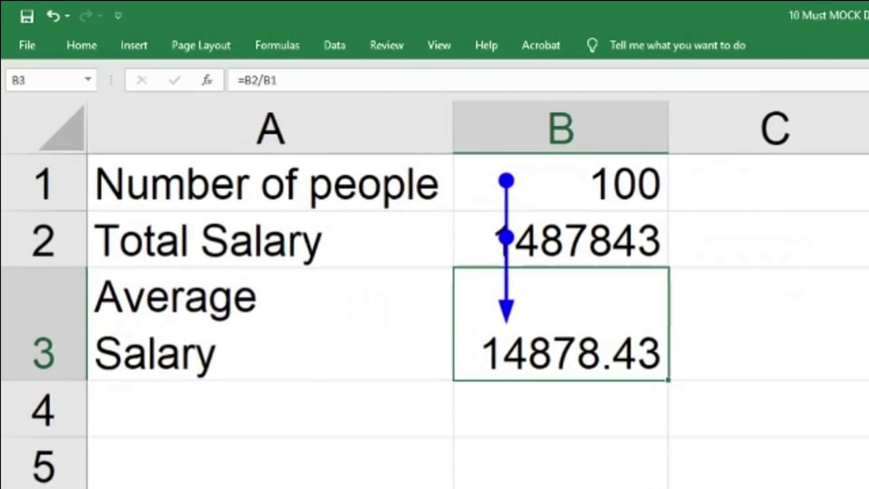
{"action": "scroll", "coordinate": [435, 294], "scroll_direction": "up", "scroll_amount": 2}
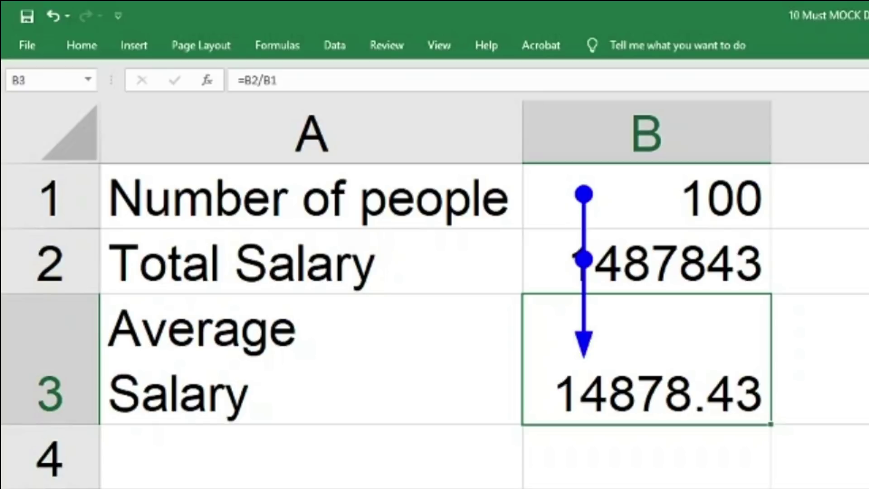
{"action": "key", "text": "F2"}
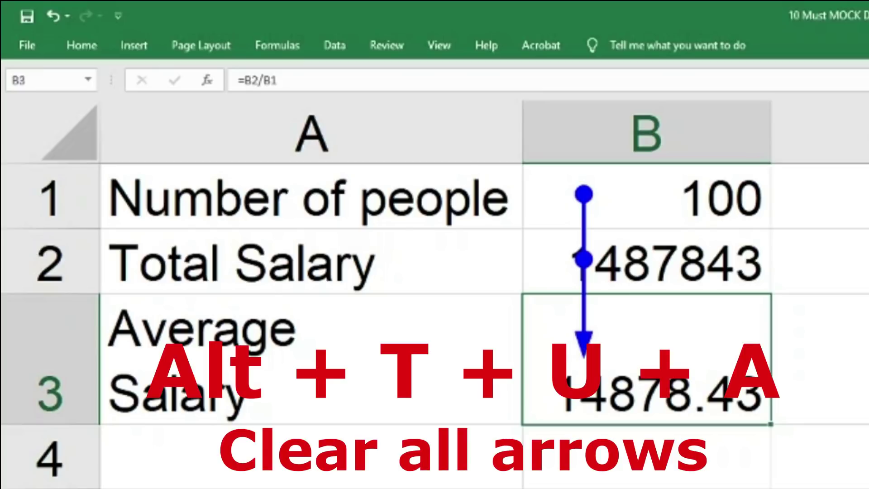
Step: Clear all trace arrows from the Summary sheet
{"action": "key", "text": "alt+t"}
{"action": "key", "text": "u"}
{"action": "key", "text": "a"}
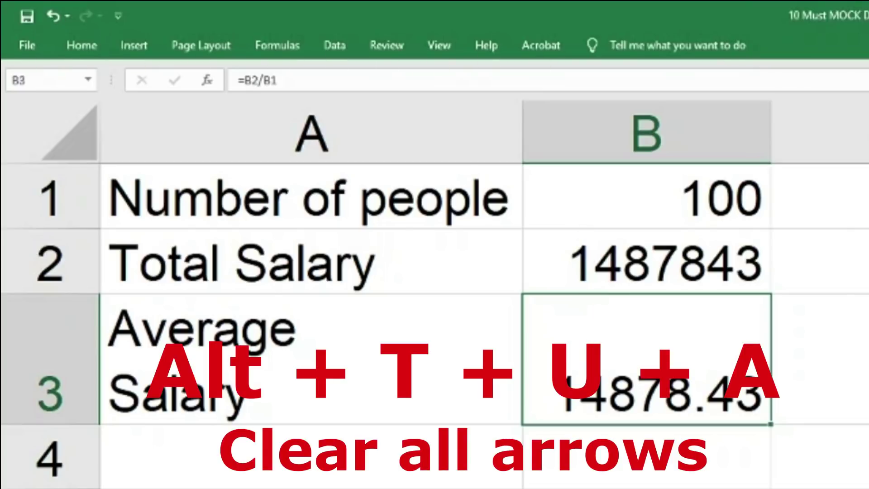
Step: Check the Total Salary formula in B2 and trace the dependents of Number of people in B1
{"action": "left_click", "coordinate": [646, 261]}
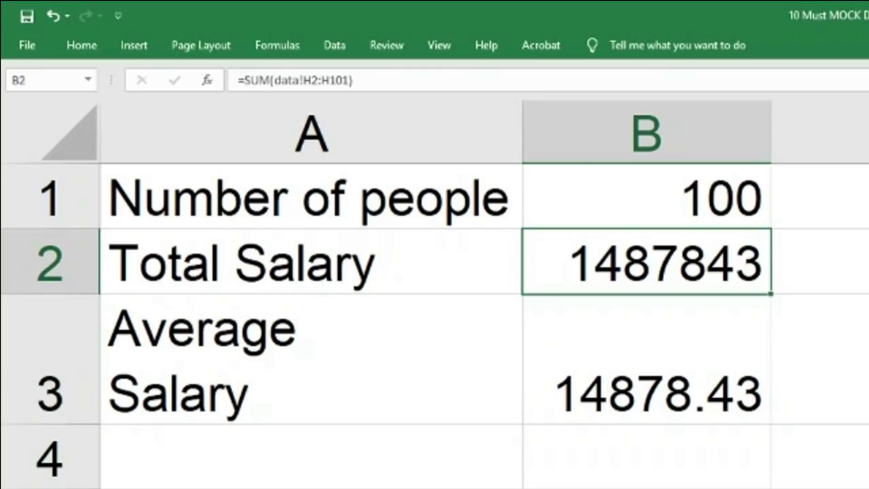
{"action": "left_click", "coordinate": [647, 196]}
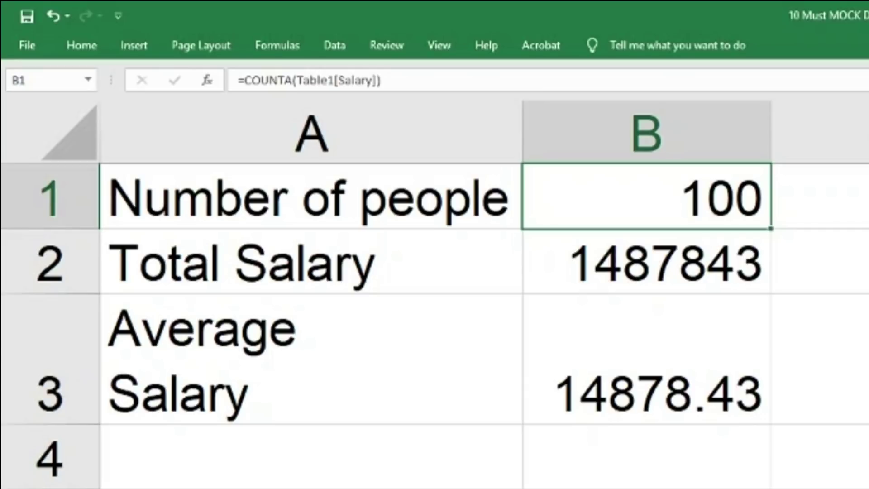
{"action": "key", "text": "alt"}
{"action": "key", "text": "t"}
{"action": "key", "text": "u"}
{"action": "key", "text": "d"}
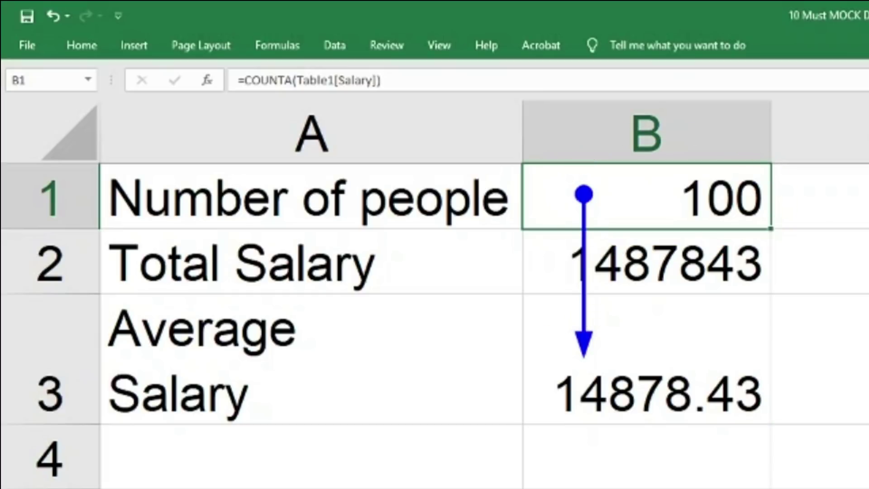
Step: Inspect the Average Salary formula in B3 with its cell references highlighted, leaving it unmodified
{"action": "key", "text": "Down"}
{"action": "key", "text": "Down"}
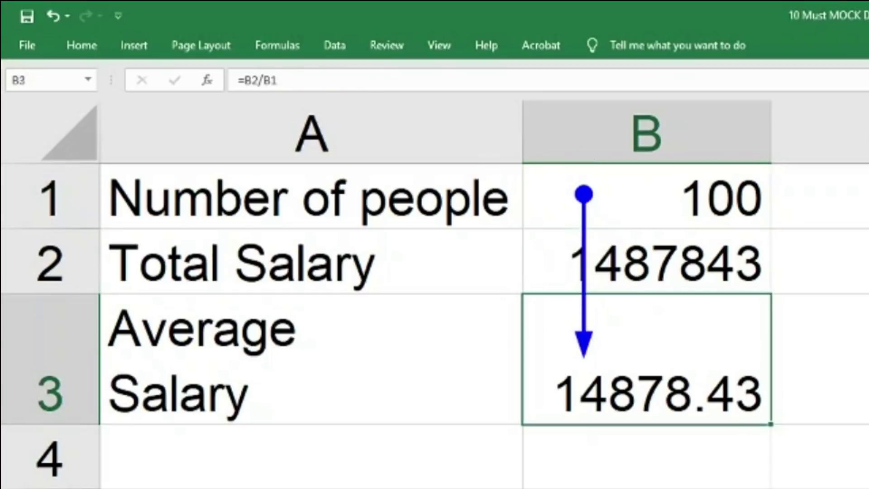
{"action": "key", "text": "F2"}
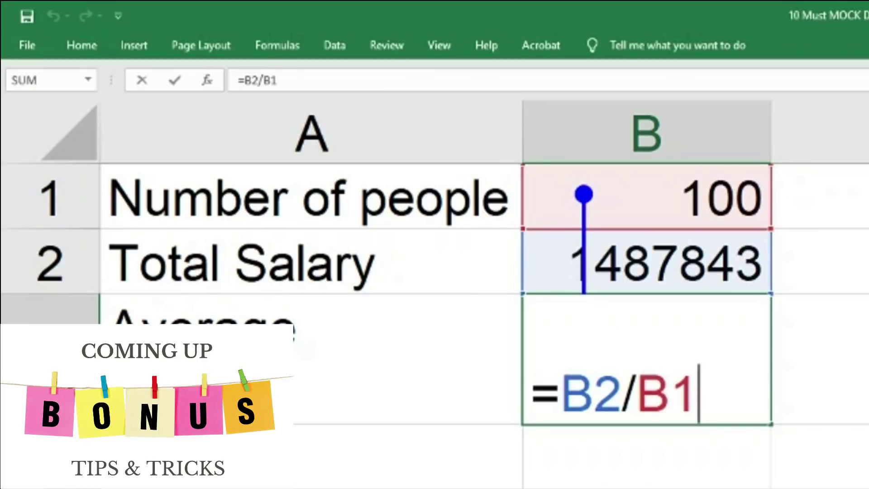
{"action": "key", "text": "ctrl+Return"}
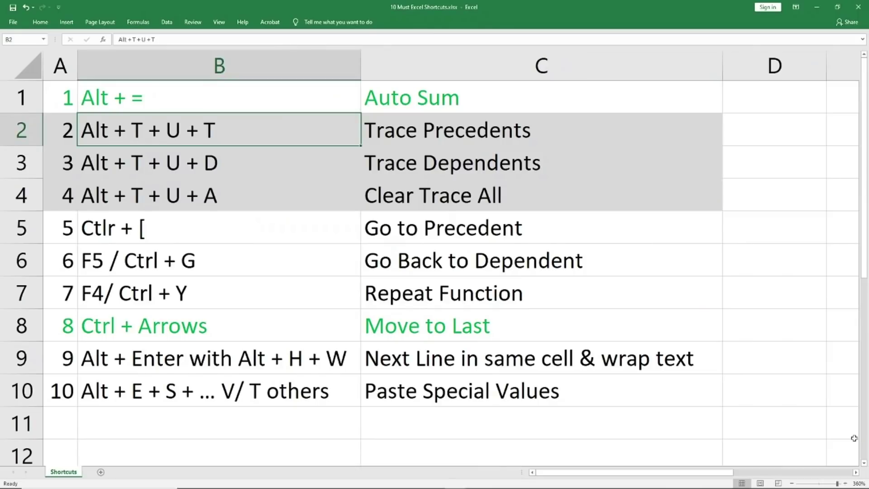
Step: Remove the fill from A2:C4 in the 10 Must Excel Shortcuts workbook
{"action": "key", "text": "Left"}
{"action": "key", "text": "shift+Right"}
{"action": "key", "text": "shift+Right"}
{"action": "key", "text": "shift+Down"}
{"action": "key", "text": "shift+Down"}
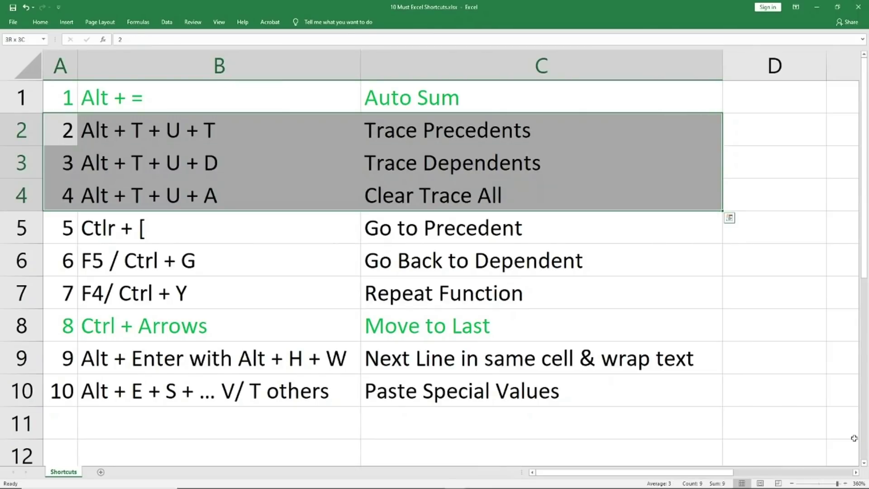
{"action": "key", "text": "alt"}
{"action": "key", "text": "h"}
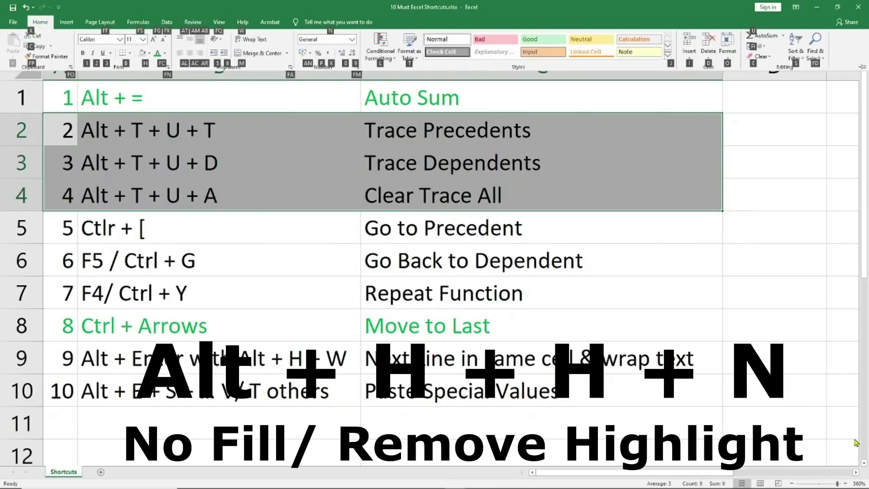
{"action": "key", "text": "h"}
{"action": "key", "text": "n"}
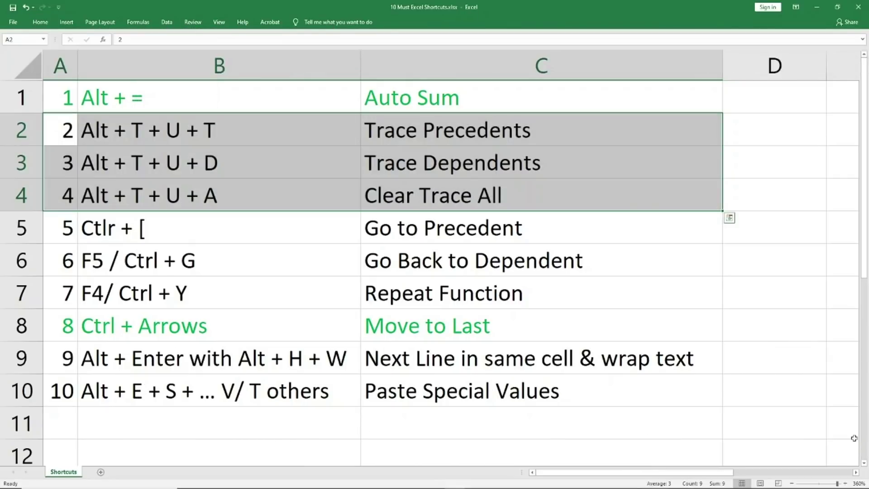
Step: Set the font colour of A2:C4 to green and go to the Go to Precedent entry in row 5
{"action": "key", "text": "alt"}
{"action": "key", "text": "h"}
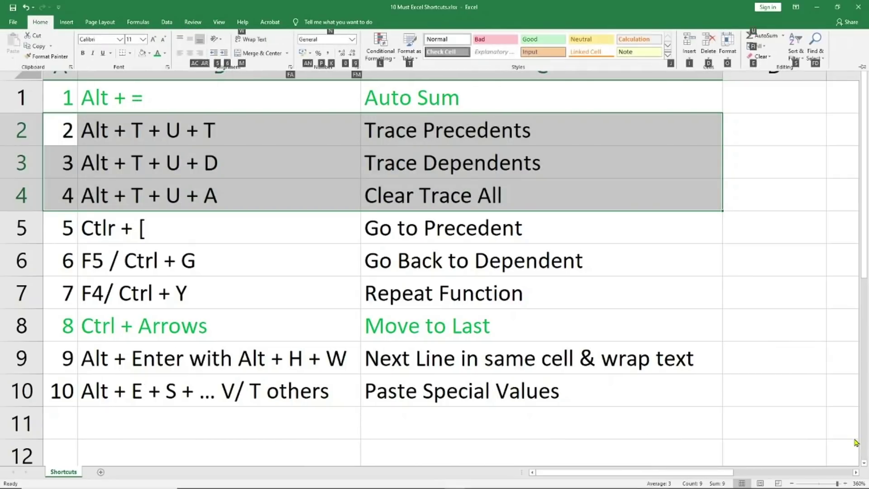
{"action": "key", "text": "f"}
{"action": "key", "text": "c"}
{"action": "key", "text": "Up"}
{"action": "key", "text": "Left"}
{"action": "key", "text": "Left"}
{"action": "key", "text": "Left"}
{"action": "key", "text": "Left"}
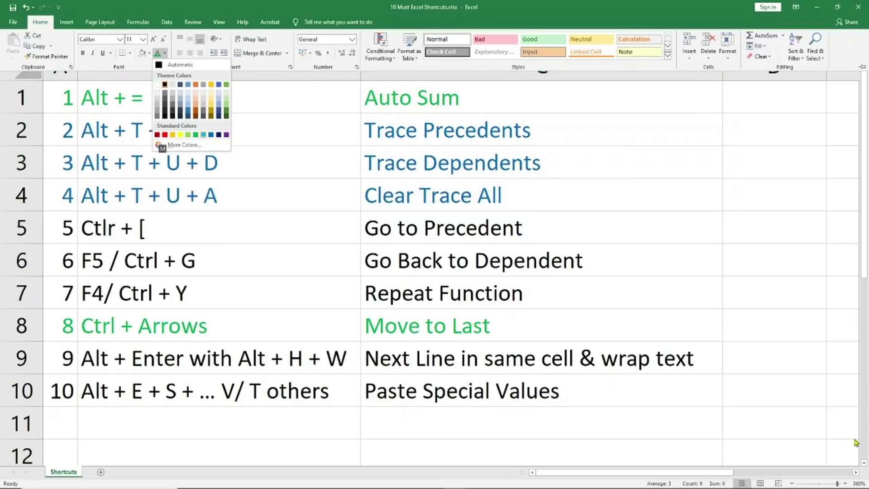
{"action": "key", "text": "Return"}
{"action": "key", "text": "Down"}
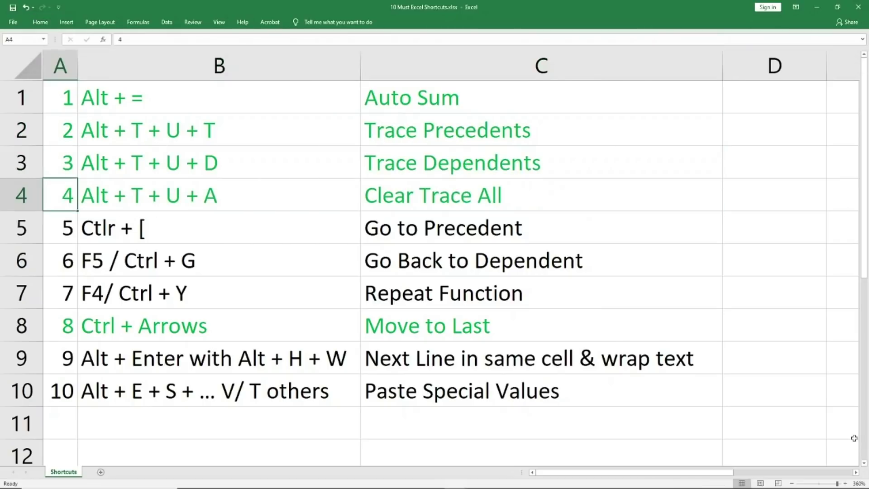
{"action": "key", "text": "Down"}
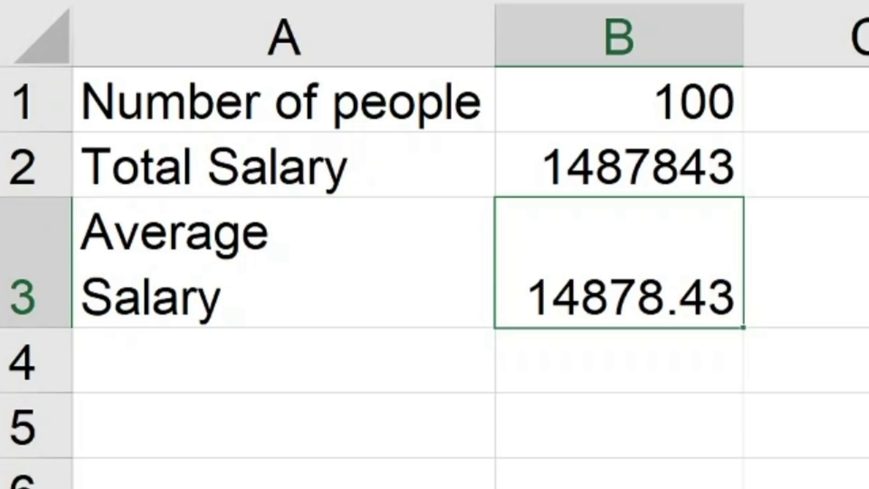
Step: On the Summary sheet, go to the direct precedents of Average Salary in B3 and of Number of people in B1
{"action": "key", "text": "ctrl+bracketleft"}
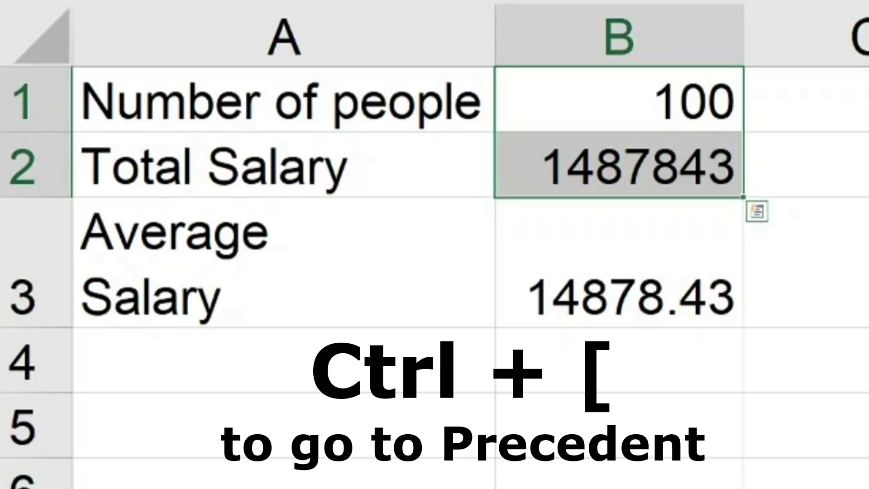
{"action": "left_click", "coordinate": [619, 100]}
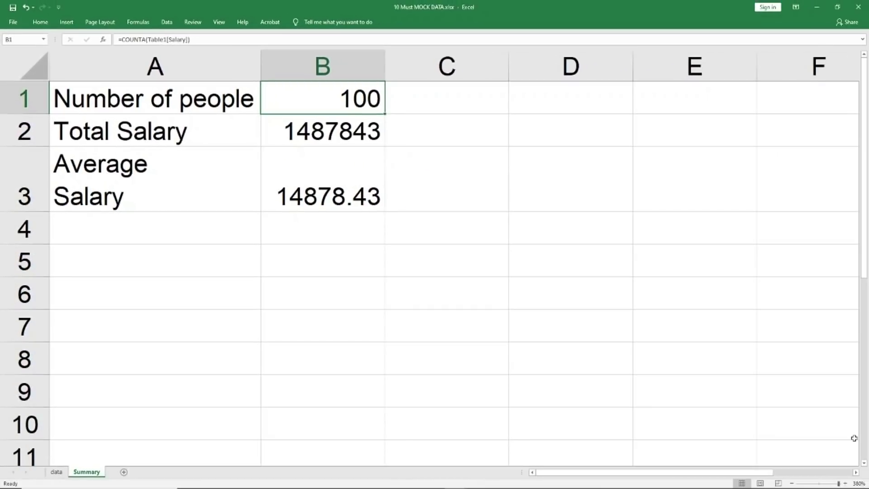
{"action": "key", "text": "ctrl+bracketleft"}
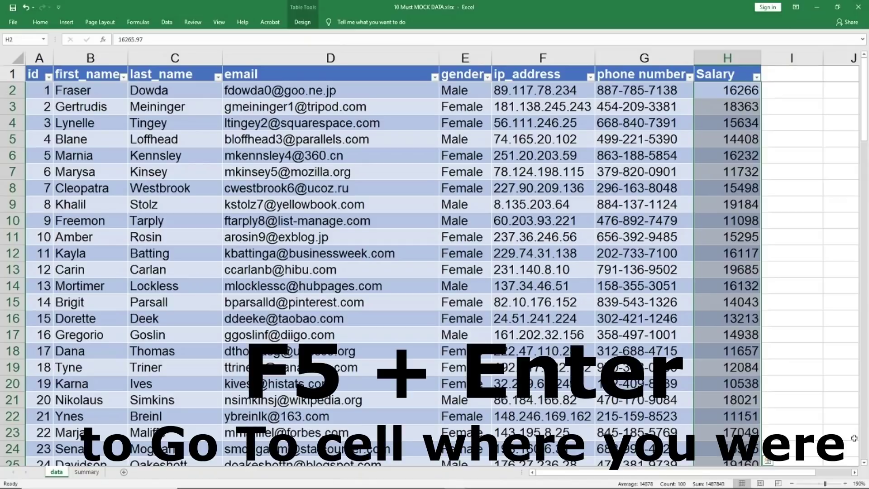
Step: Return to Summary B1 with Go To, revisit its precedents on the data sheet, and go back to B1 again
{"action": "key", "text": "F5"}
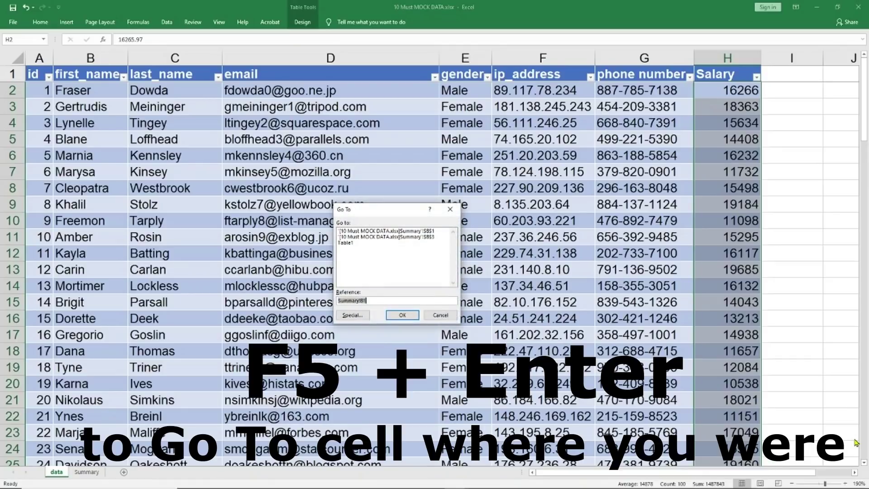
{"action": "key", "text": "Return"}
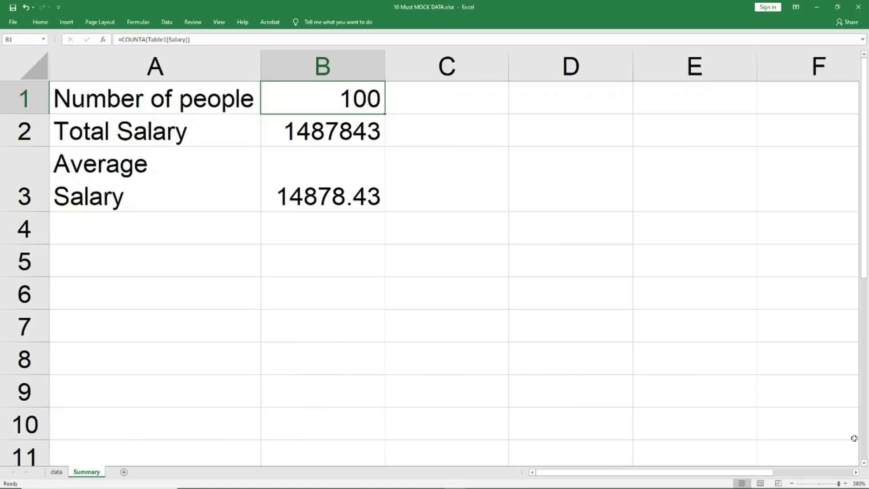
{"action": "key", "text": "ctrl+["}
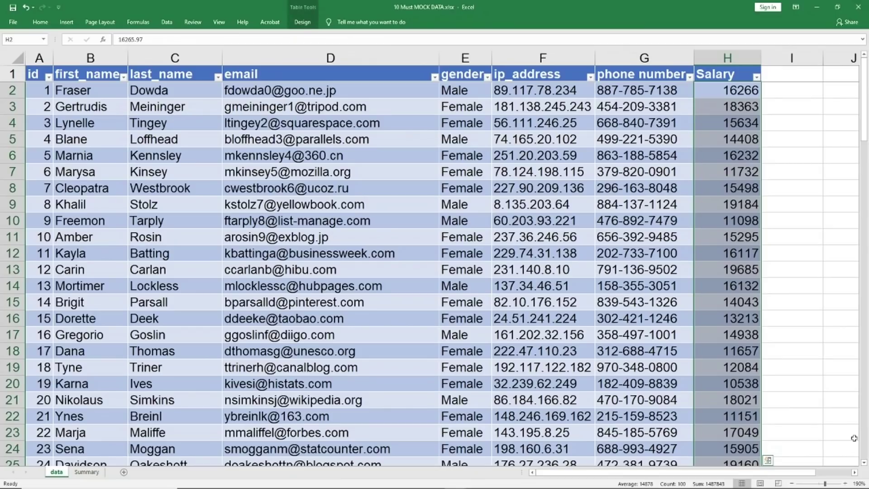
{"action": "key", "text": "ctrl+g"}
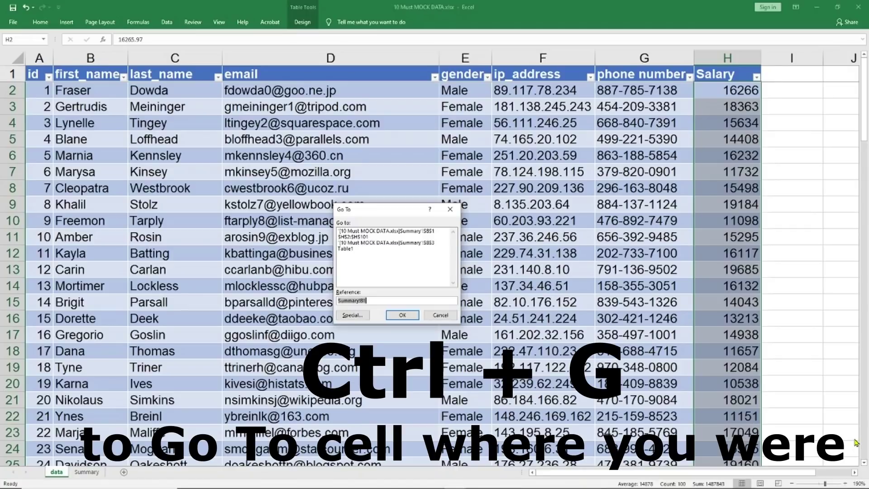
{"action": "key", "text": "Return"}
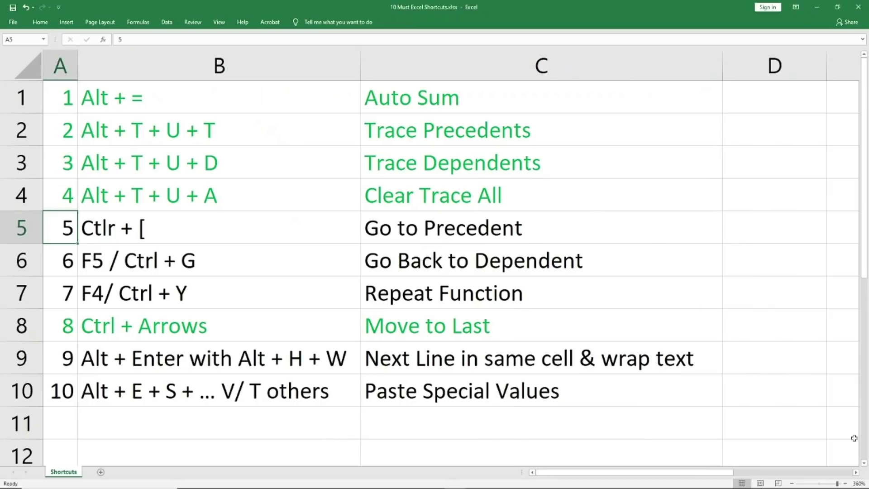
Step: Set the font colour of A5:C6 to green to mark the Go to Precedent and Go Back to Dependent entries
{"action": "key", "text": "shift+Right"}
{"action": "key", "text": "shift+Right"}
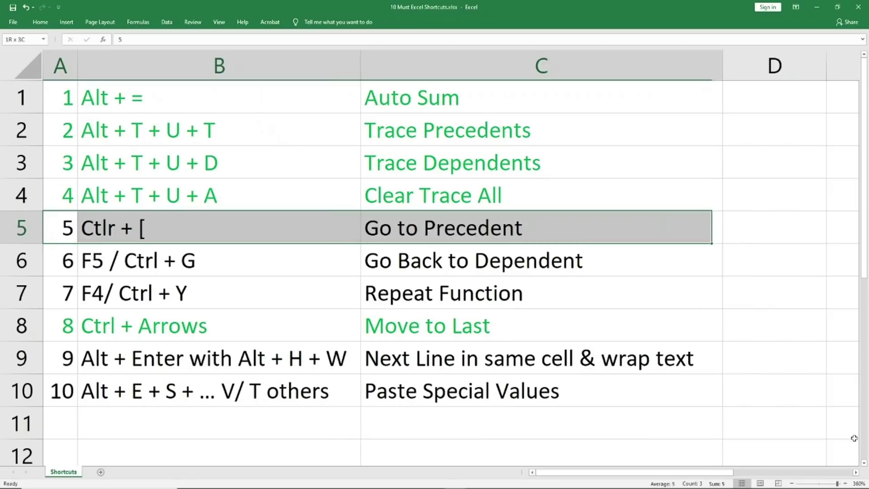
{"action": "key", "text": "shift+Down"}
{"action": "key", "text": "ctrl+bracketleft"}
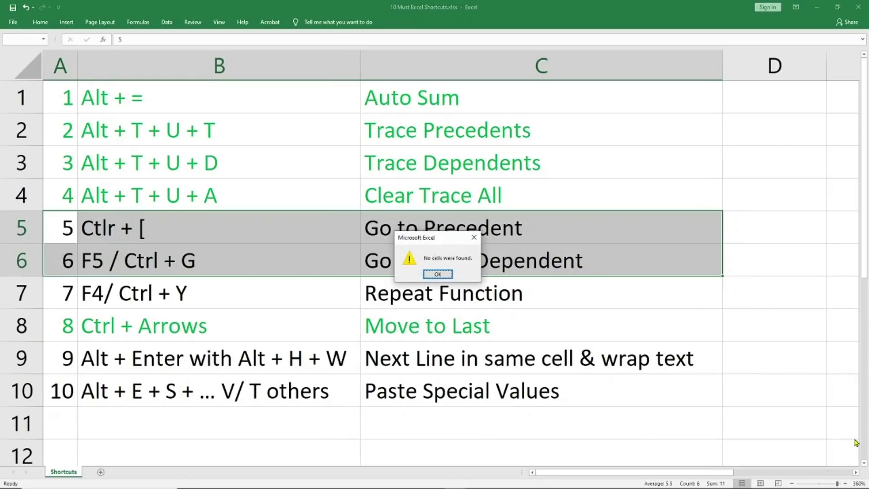
{"action": "key", "text": "Return"}
{"action": "key", "text": "alt+h"}
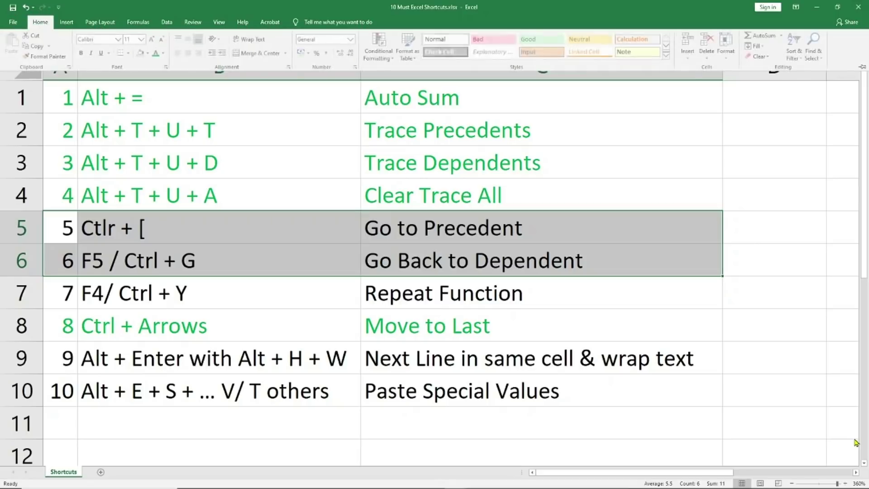
{"action": "key", "text": "f"}
{"action": "key", "text": "c"}
{"action": "key", "text": "Up"}
{"action": "key", "text": "Up"}
{"action": "key", "text": "Left"}
{"action": "key", "text": "Left"}
{"action": "key", "text": "Left"}
{"action": "key", "text": "Left"}
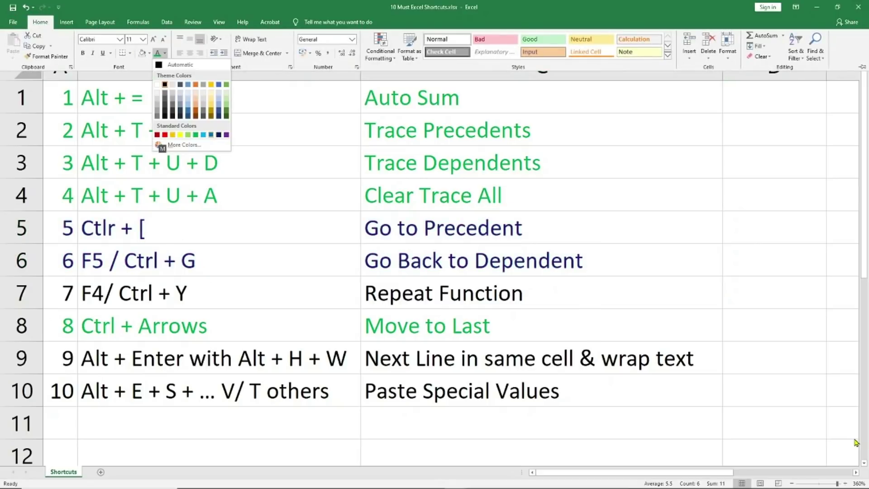
{"action": "key", "text": "Return"}
{"action": "key", "text": "Down"}
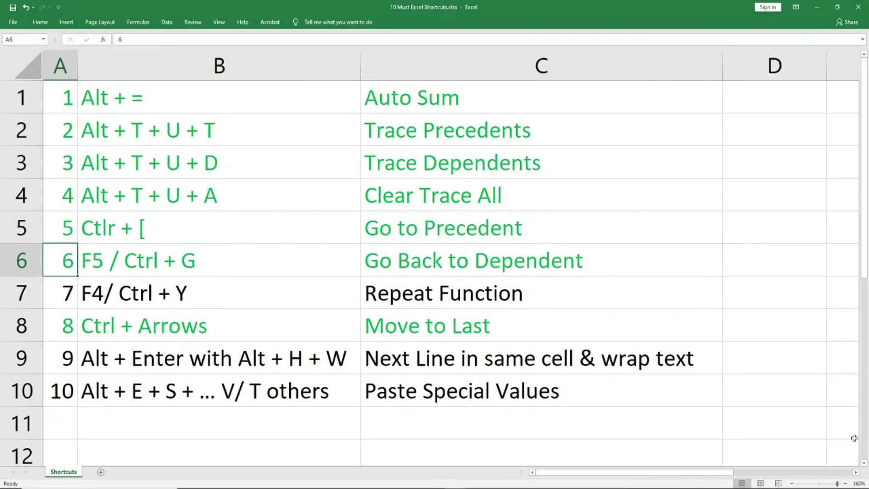
Step: Repeat the green font colour on the Repeat Function entry in A7:C7
{"action": "key", "text": "Down"}
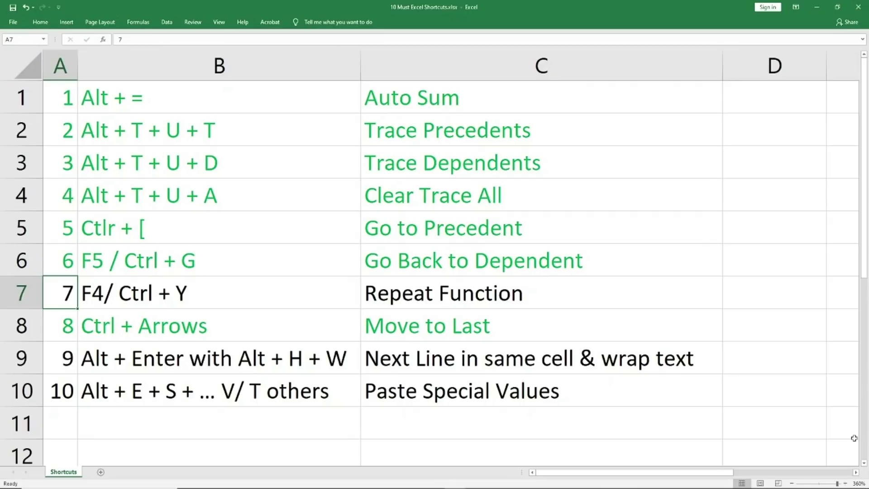
{"action": "key", "text": "shift+Right"}
{"action": "key", "text": "shift+Right"}
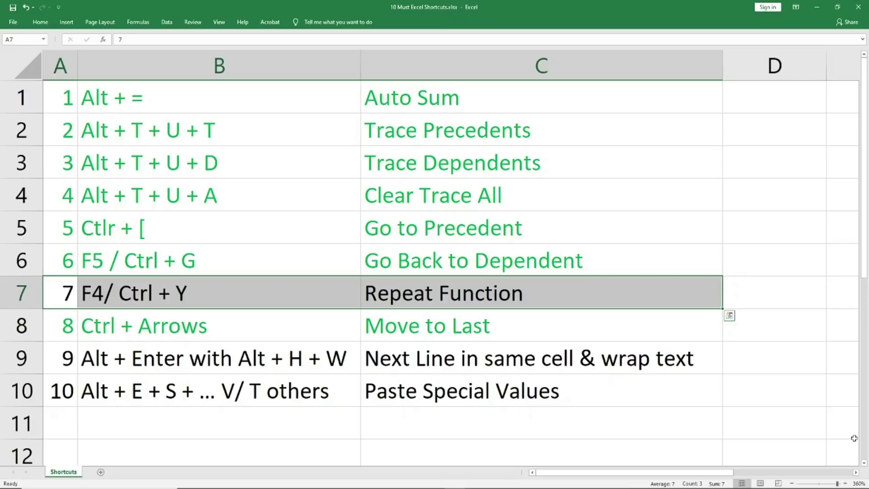
{"action": "key", "text": "F4"}
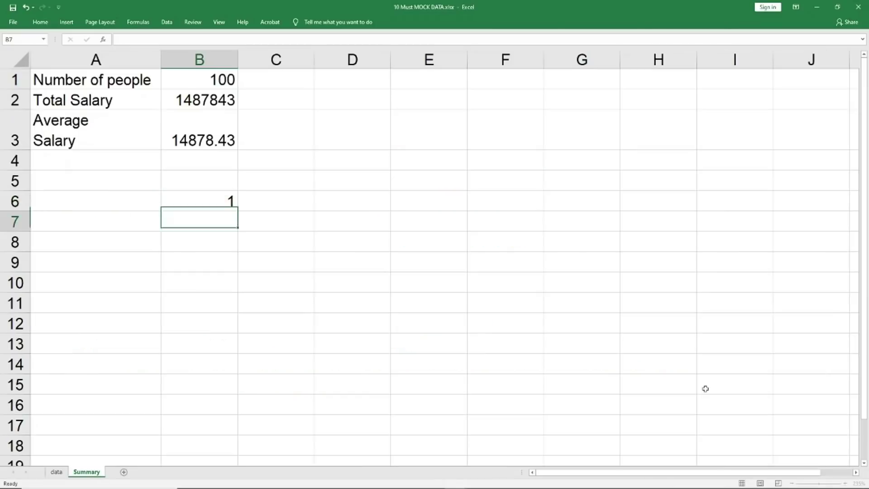
Step: On the Summary sheet of the 10 Must MOCK DATA workbook, enter 2, 2, 3 in B7:B9, 434 in B11 and 1 in B12
{"action": "type", "text": "2"}
{"action": "key", "text": "Return"}
{"action": "type", "text": "2"}
{"action": "key", "text": "Return"}
{"action": "type", "text": "3"}
{"action": "key", "text": "Return"}
{"action": "key", "text": "Return"}
{"action": "type", "text": "434"}
{"action": "key", "text": "Return"}
{"action": "type", "text": "1"}
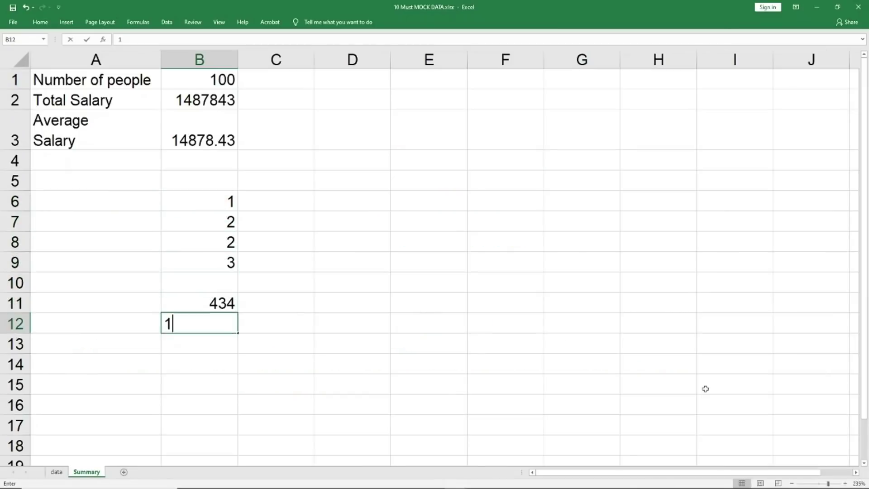
{"action": "key", "text": "Up"}
Step: Replace B11 with 3 and B9 with 123, and enter 123 in D9 and E9
{"action": "type", "text": "3"}
{"action": "key", "text": "Up"}
{"action": "key", "text": "Up"}
{"action": "type", "text": "123"}
{"action": "key", "text": "Right"}
{"action": "key", "text": "Right"}
{"action": "key", "text": "Right"}
{"action": "type", "text": "123"}
{"action": "key", "text": "Up"}
Step: Enter 1 in D8, 3 in C8 and 123 in C7
{"action": "key", "text": "Left"}
{"action": "type", "text": "1"}
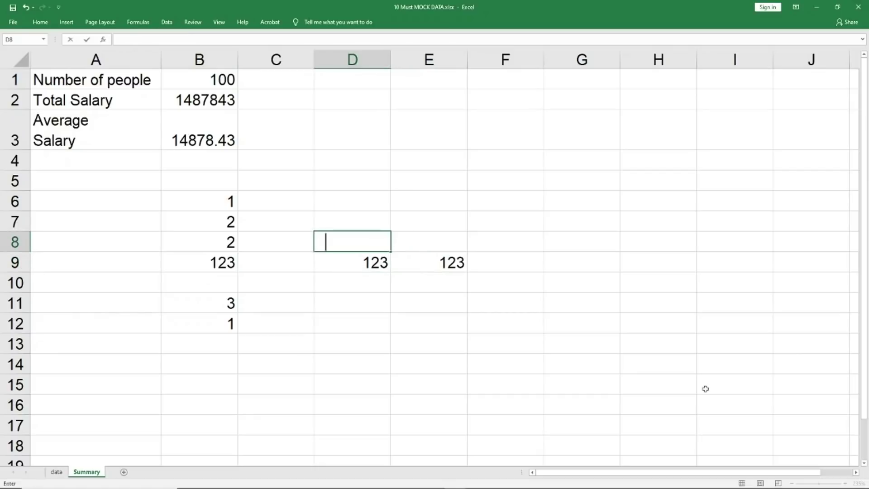
{"action": "key", "text": "Left"}
{"action": "type", "text": "3"}
{"action": "key", "text": "Up"}
{"action": "type", "text": "123"}
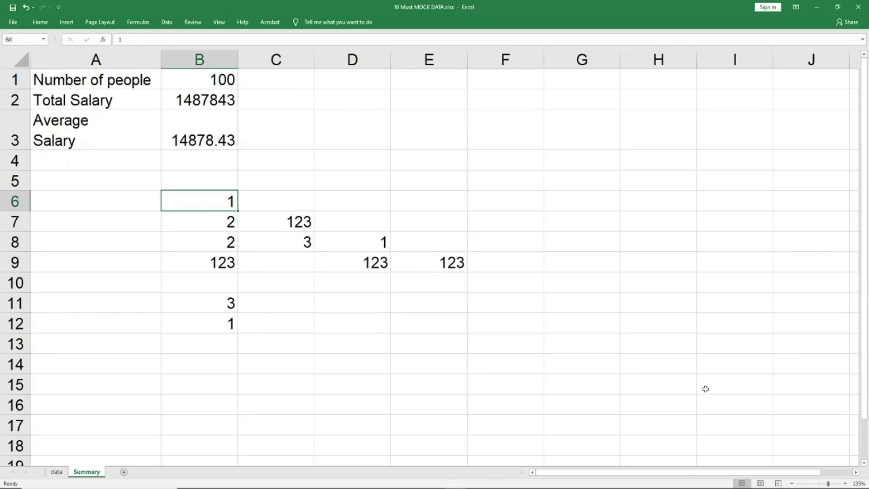
Step: Set the font colour of B6 to red
{"action": "key", "text": "alt+h"}
{"action": "key", "text": "f"}
{"action": "key", "text": "c"}
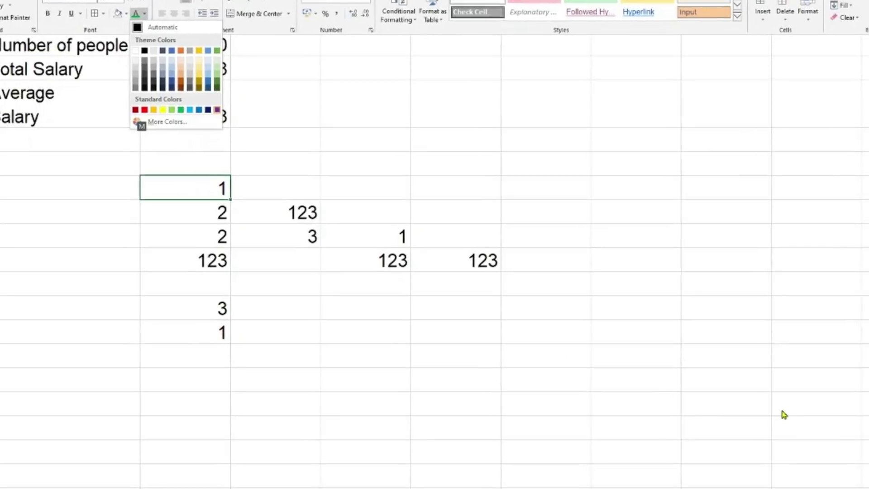
{"action": "key", "text": "Left"}
{"action": "key", "text": "Left"}
{"action": "key", "text": "Left"}
{"action": "key", "text": "Left"}
{"action": "key", "text": "Left"}
{"action": "key", "text": "Left"}
{"action": "key", "text": "Left"}
{"action": "key", "text": "Left"}
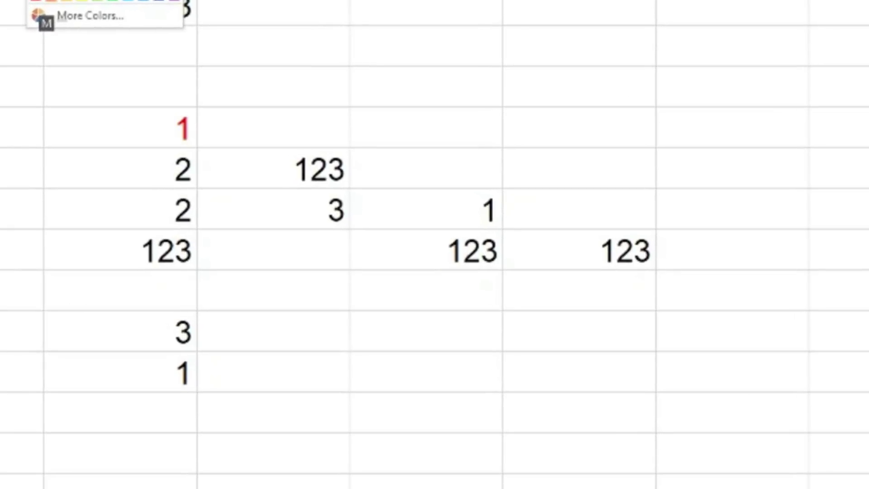
{"action": "key", "text": "Return"}
Step: Repeat the red font colour on the individual cells B8, B11, B12 and D9
{"action": "key", "text": "Down"}
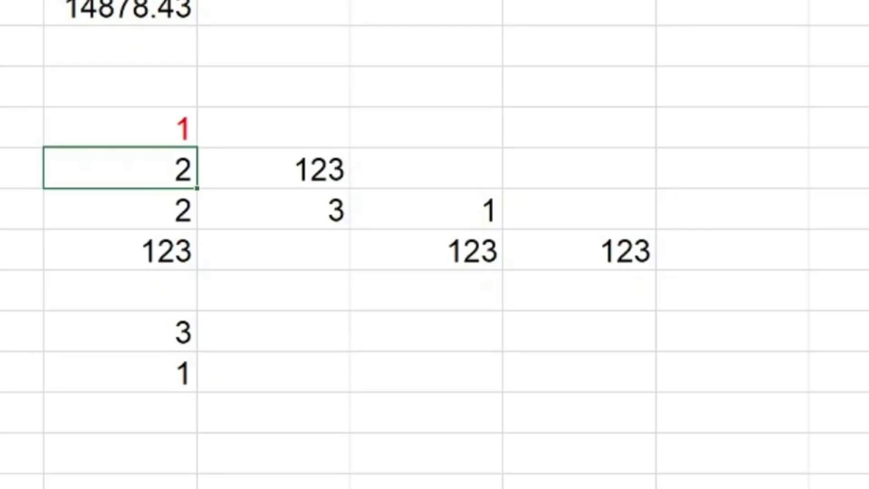
{"action": "key", "text": "Down"}
{"action": "key", "text": "F4"}
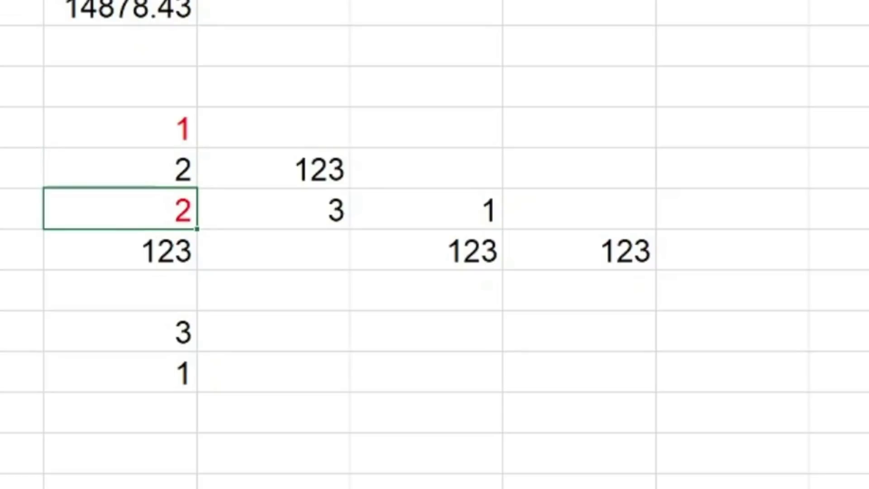
{"action": "key", "text": "Down"}
{"action": "key", "text": "Down"}
{"action": "key", "text": "Down"}
{"action": "key", "text": "F4"}
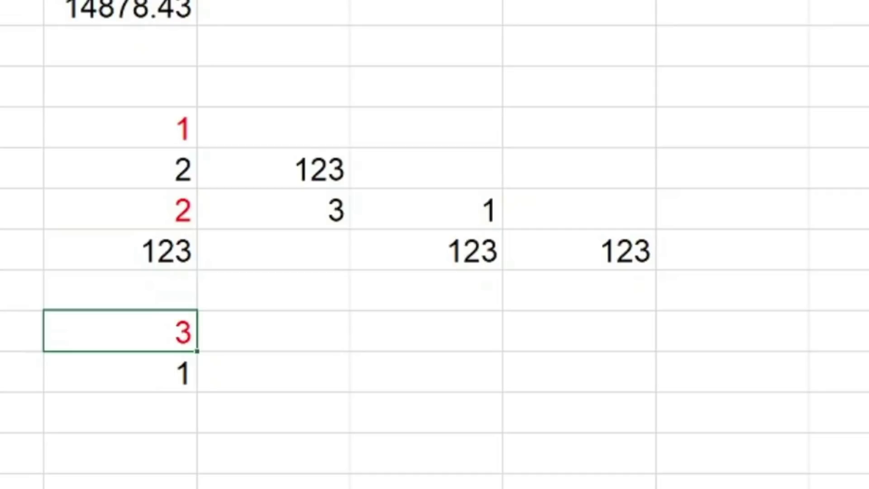
{"action": "key", "text": "Down"}
{"action": "key", "text": "F4"}
{"action": "key", "text": "Up"}
{"action": "key", "text": "Right"}
{"action": "key", "text": "Right"}
{"action": "key", "text": "Up"}
{"action": "key", "text": "Up"}
{"action": "key", "text": "F4"}
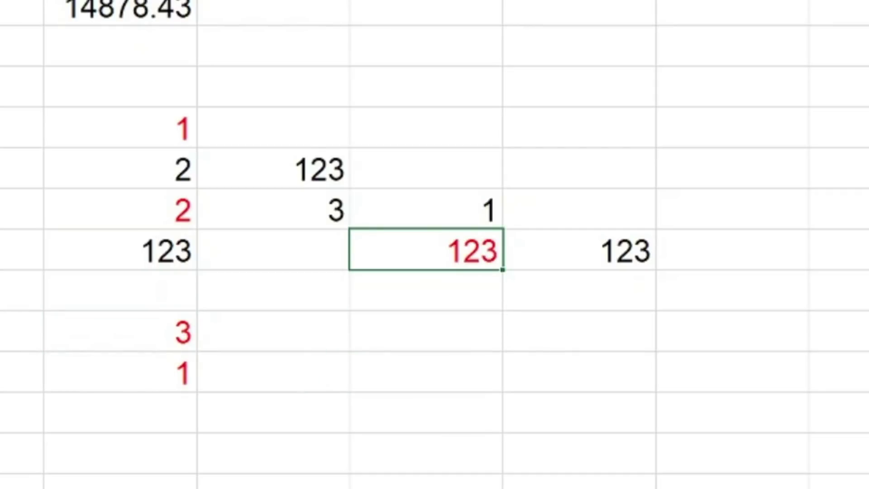
Step: Delete only the contents of the sample range B6:E12
{"action": "key", "text": "Up"}
{"action": "key", "text": "Left"}
{"action": "key", "text": "Up"}
{"action": "key", "text": "Left"}
{"action": "key", "text": "Up"}
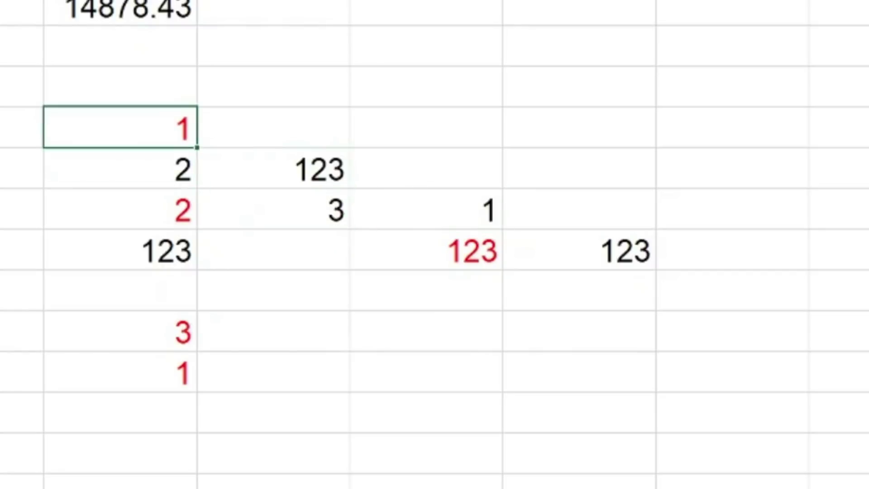
{"action": "key", "text": "shift+Down"}
{"action": "key", "text": "shift+Down"}
{"action": "key", "text": "shift+Down"}
{"action": "key", "text": "shift+Down"}
{"action": "key", "text": "shift+Down"}
{"action": "key", "text": "shift+Right"}
{"action": "key", "text": "shift+Right"}
{"action": "key", "text": "shift+Down"}
{"action": "key", "text": "shift+Right"}
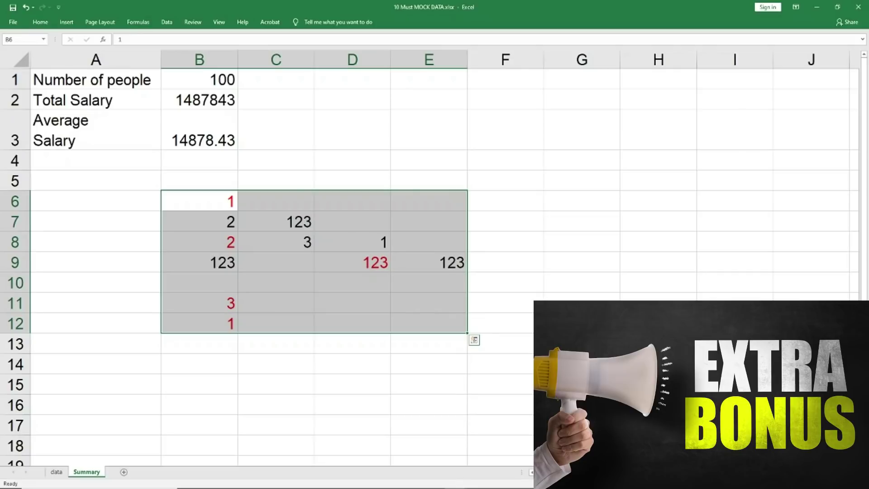
{"action": "key", "text": "Delete"}
{"action": "key", "text": "Left"}
{"action": "key", "text": "Right"}
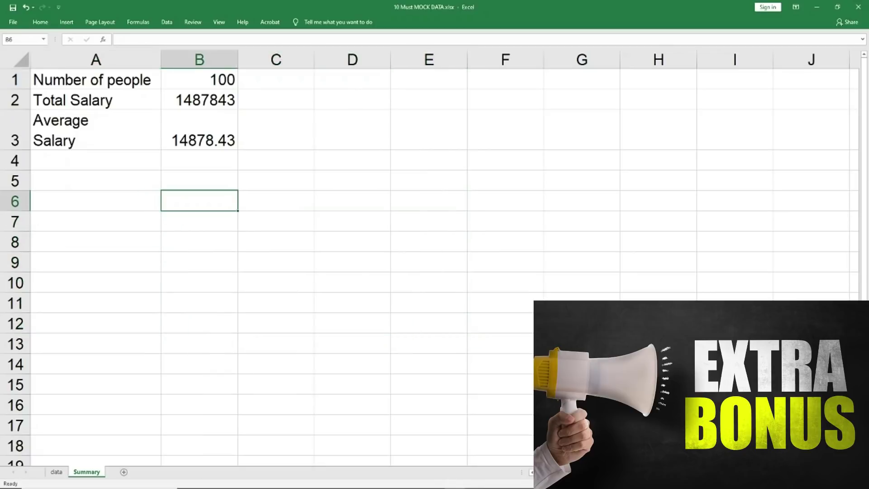
Step: Enter the test text dasd in B6, and undo both that entry and the deletion of B6:E12
{"action": "type", "text": "dasd"}
{"action": "key", "text": "Return"}
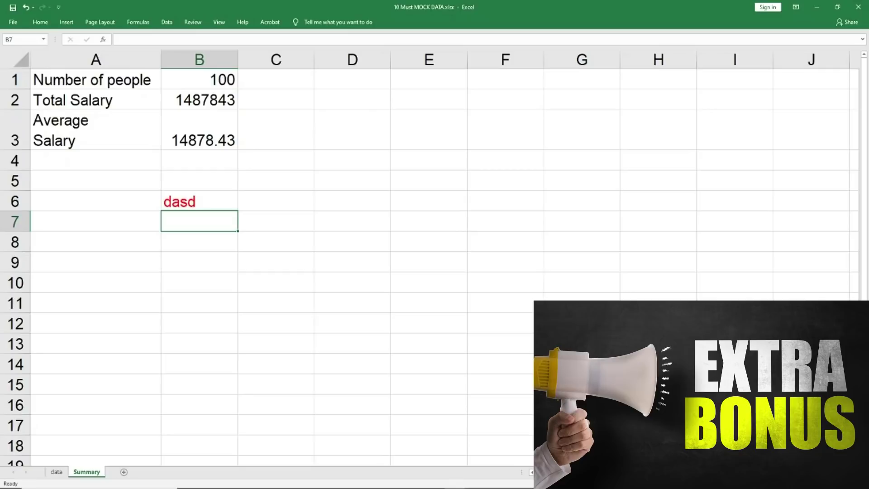
{"action": "key", "text": "Up"}
{"action": "key", "text": "ctrl+z"}
{"action": "key", "text": "ctrl+z"}
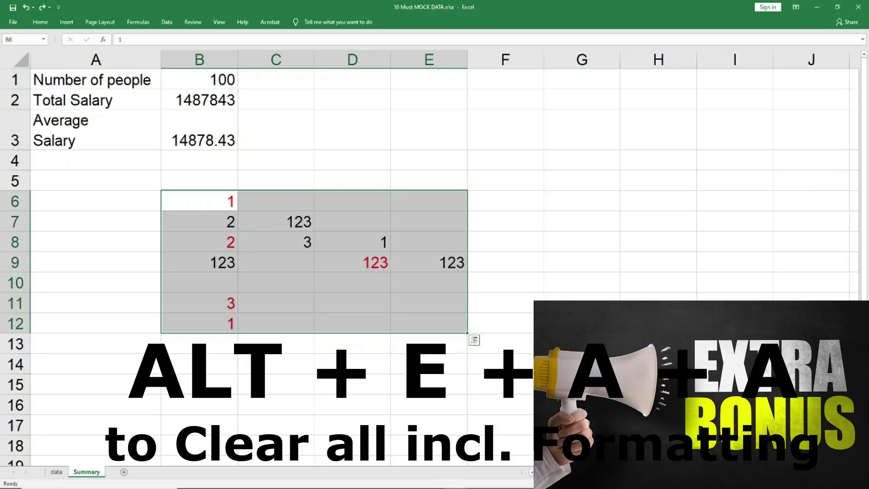
Step: Clear everything including formatting from B6:E12, and check B6 with a cancelled trial entry asd
{"action": "key", "text": "alt+e"}
{"action": "key", "text": "a"}
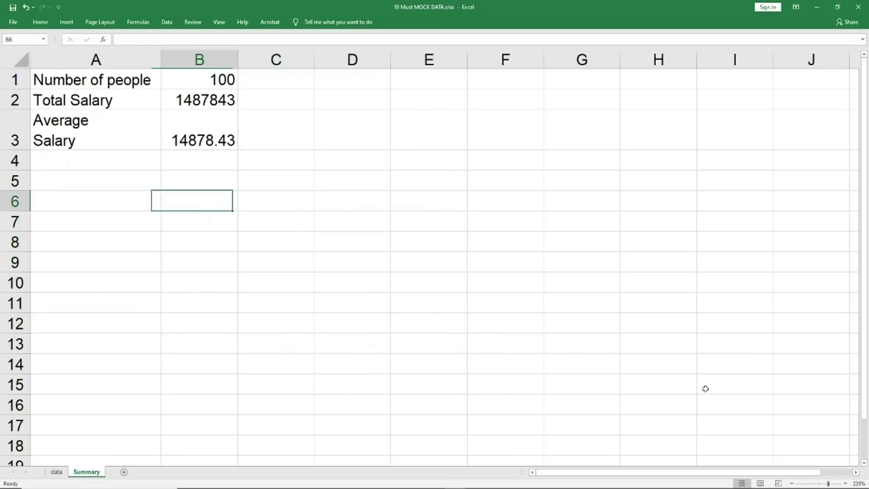
{"action": "type", "text": "asd"}
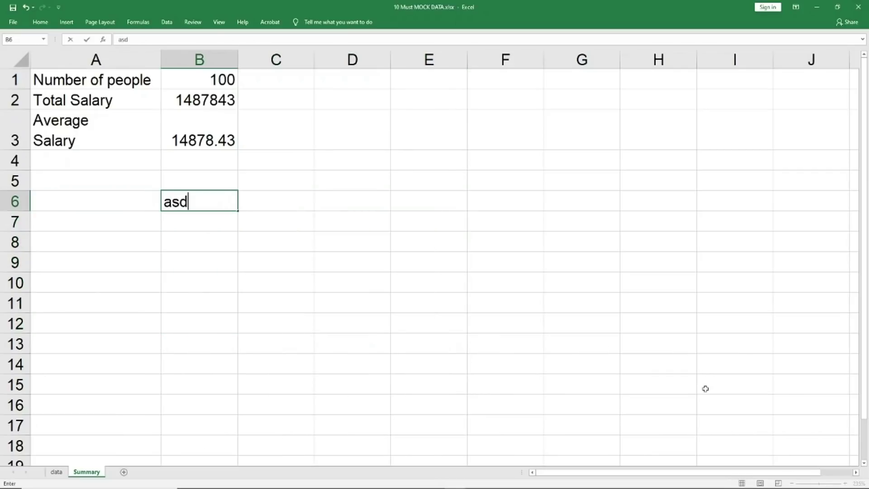
{"action": "key", "text": "Escape"}
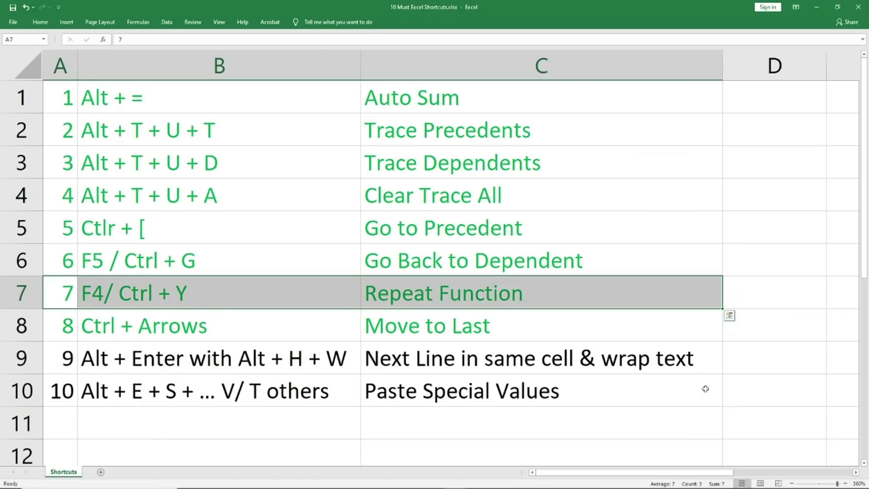
Step: In the 10 Must Excel Shortcuts workbook, select the Next Line in same cell & wrap text entry in A9:C9
{"action": "key", "text": "Down"}
{"action": "key", "text": "Down"}
{"action": "key", "text": "Up"}
{"action": "key", "text": "Up"}
{"action": "key", "text": "Down"}
{"action": "key", "text": "Down"}
{"action": "key", "text": "shift+Right"}
{"action": "key", "text": "shift+Right"}
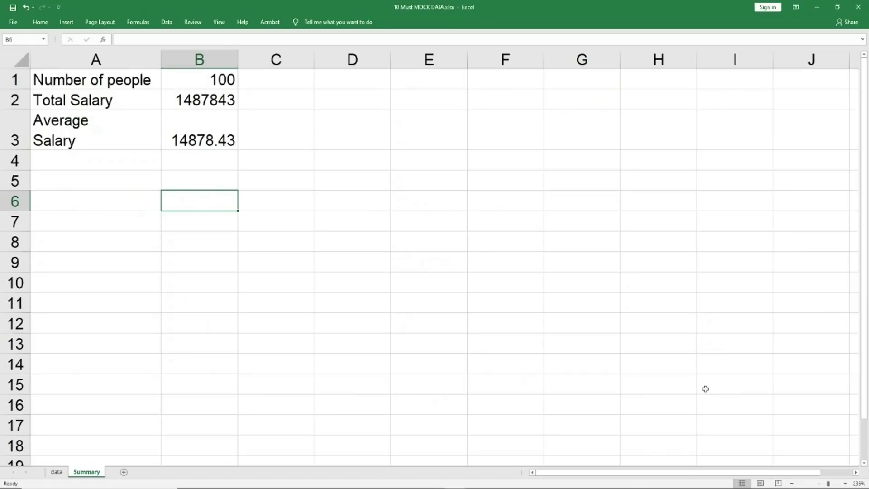
Step: Back on the Summary sheet, examine the labels in A1:A3 up close, ending on Average Salary in A3
{"action": "key", "text": "Left"}
{"action": "key", "text": "Up"}
{"action": "key", "text": "Up"}
{"action": "key", "text": "Up"}
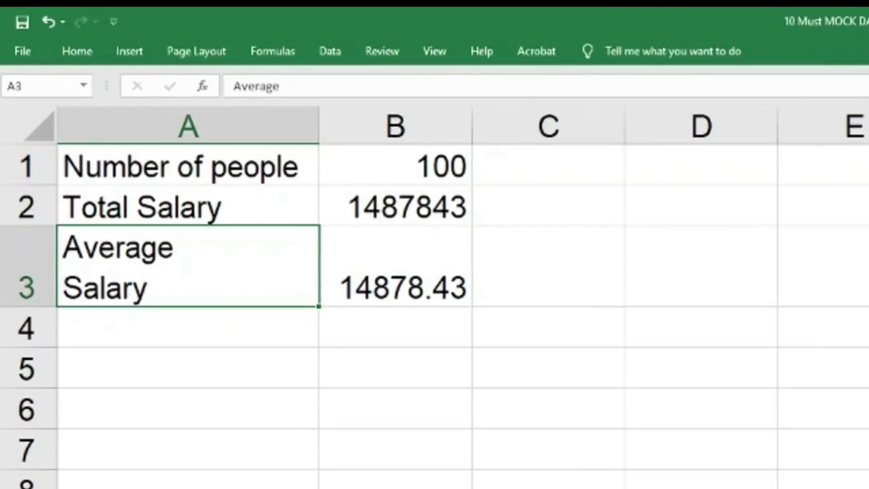
{"action": "scroll", "coordinate": [251, 361], "scroll_direction": "up", "scroll_amount": 2}
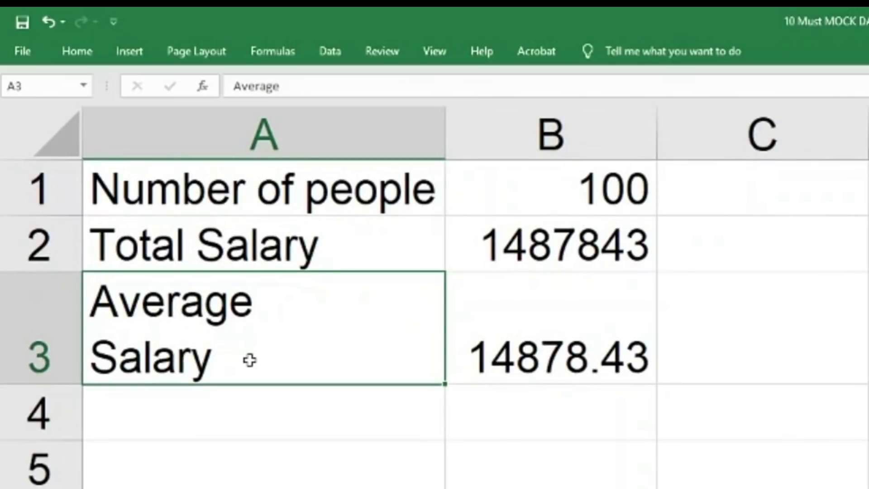
{"action": "scroll", "coordinate": [250, 360], "scroll_direction": "up", "scroll_amount": 1}
{"action": "left_click", "coordinate": [334, 217]}
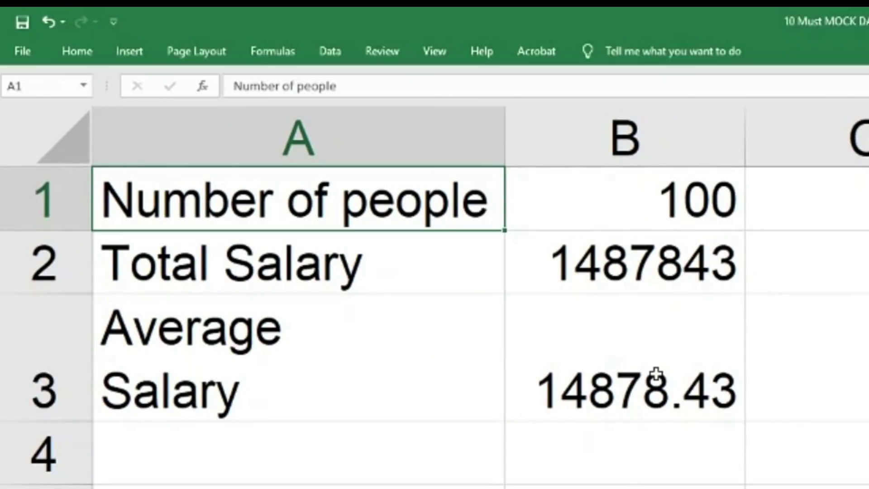
{"action": "key", "text": "Down"}
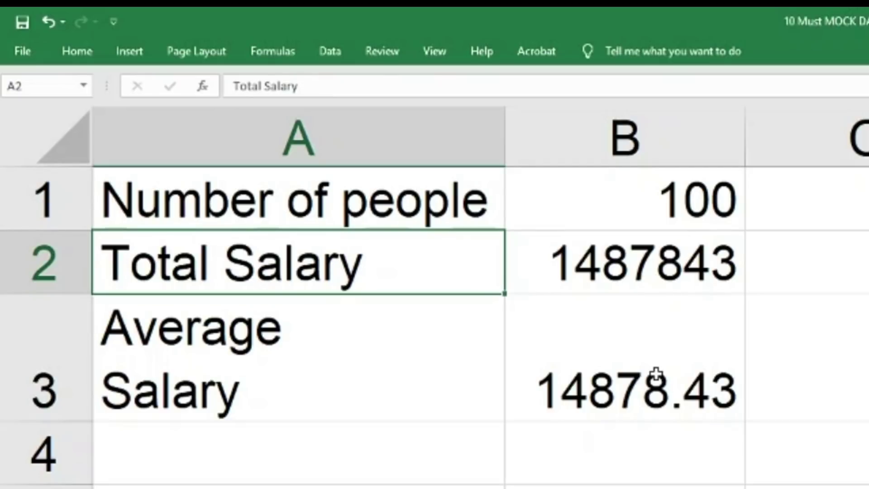
{"action": "key", "text": "Down"}
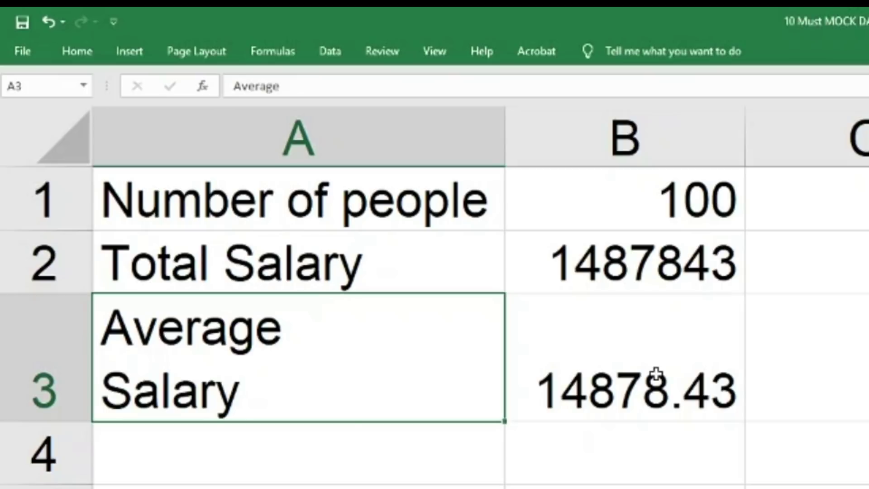
Step: Join Average Salary onto one line in A3 and reinsert the line break before Salary
{"action": "key", "text": "F2"}
{"action": "key", "text": "Up"}
{"action": "key", "text": "Right"}
{"action": "key", "text": "Right"}
{"action": "key", "text": "Delete"}
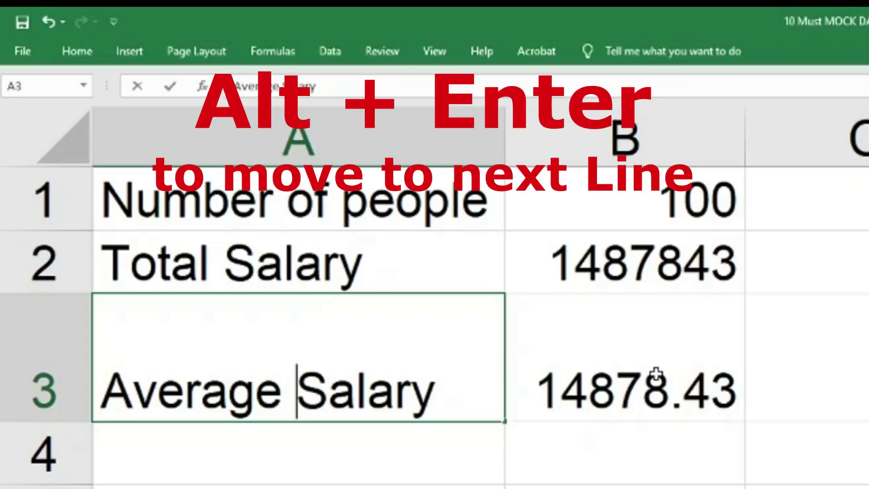
{"action": "key", "text": "alt+Return"}
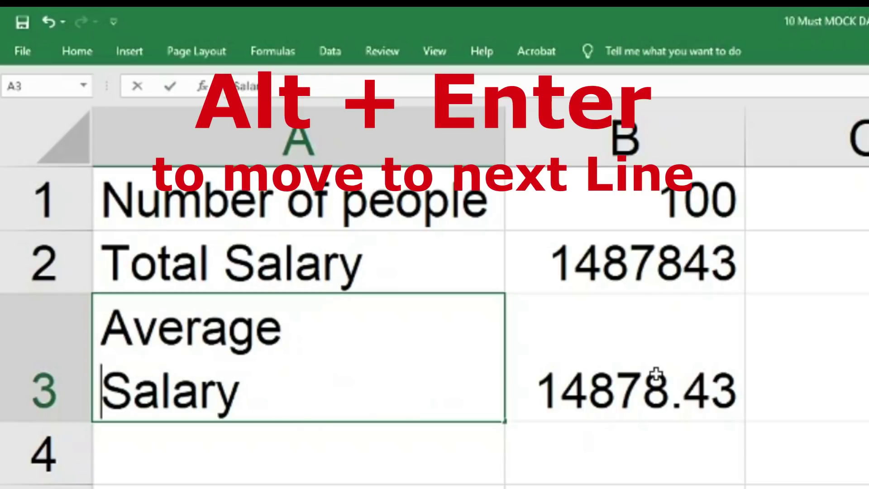
Step: Add a third line reading of 100 people below Average Salary within cell A3
{"action": "key", "text": "Right"}
{"action": "key", "text": "Right"}
{"action": "key", "text": "Right"}
{"action": "key", "text": "Right"}
{"action": "key", "text": "Right"}
{"action": "key", "text": "Right"}
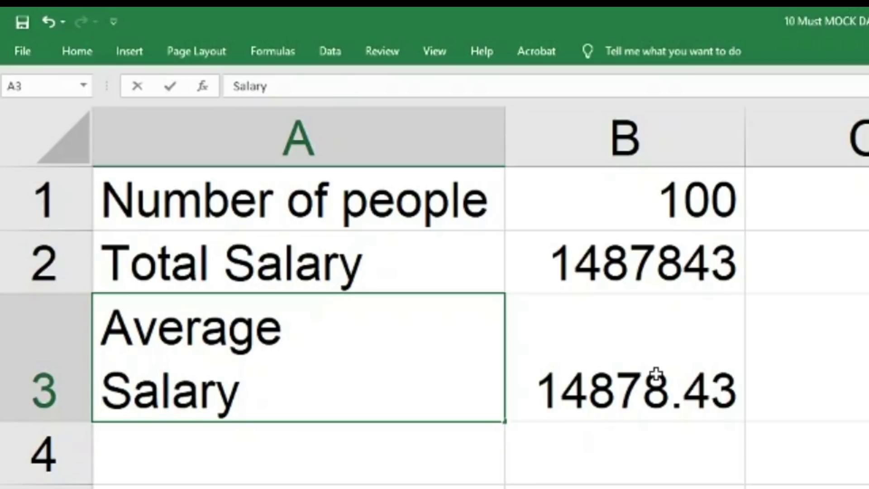
{"action": "key", "text": "alt+Return"}
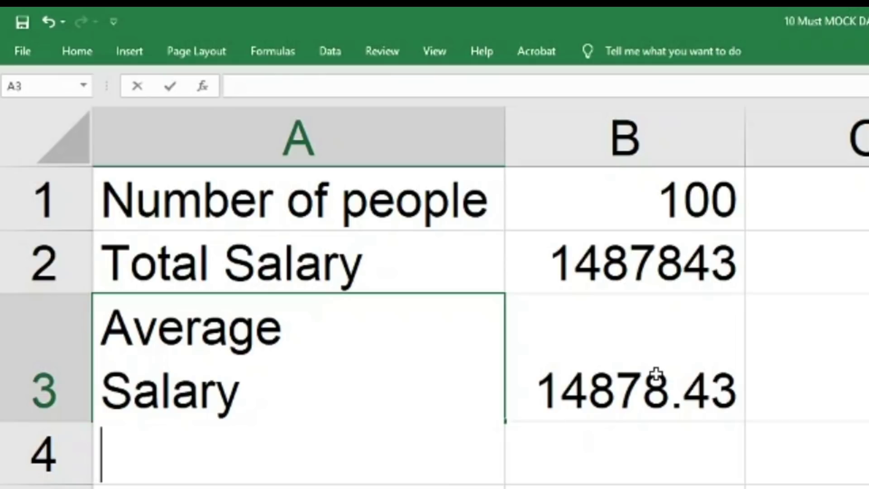
{"action": "type", "text": "of 1"}
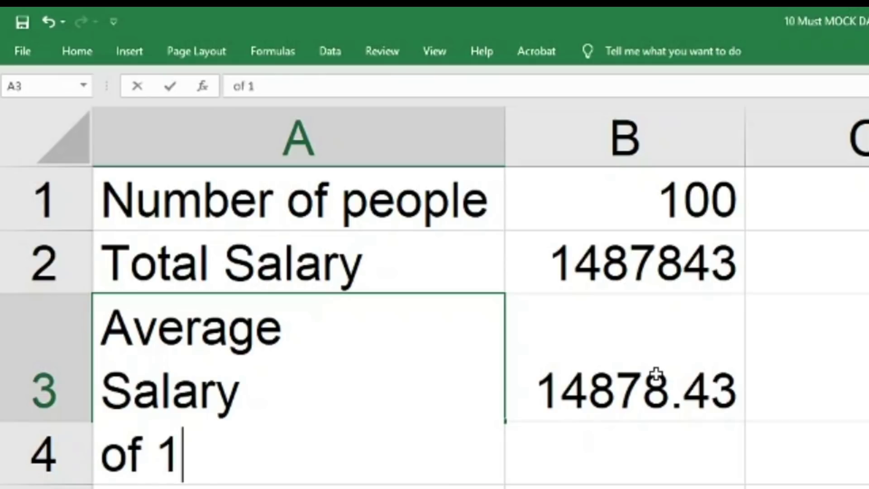
{"action": "type", "text": "00 people"}
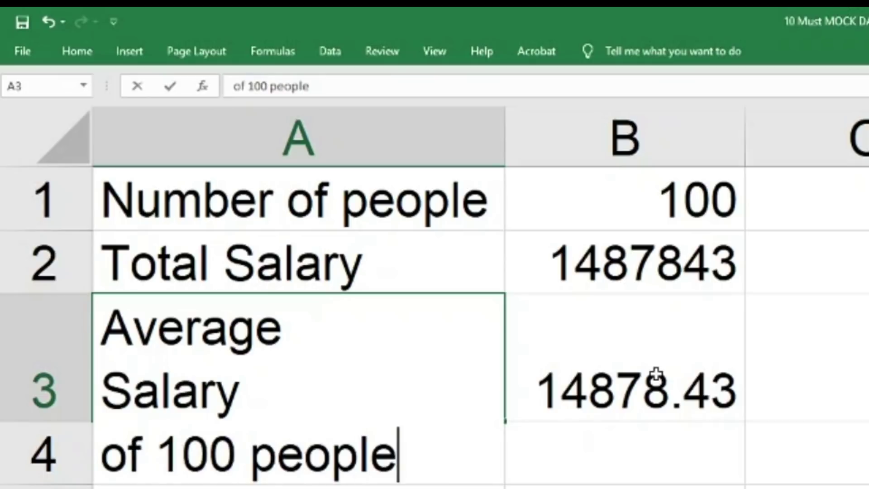
{"action": "key", "text": "Return"}
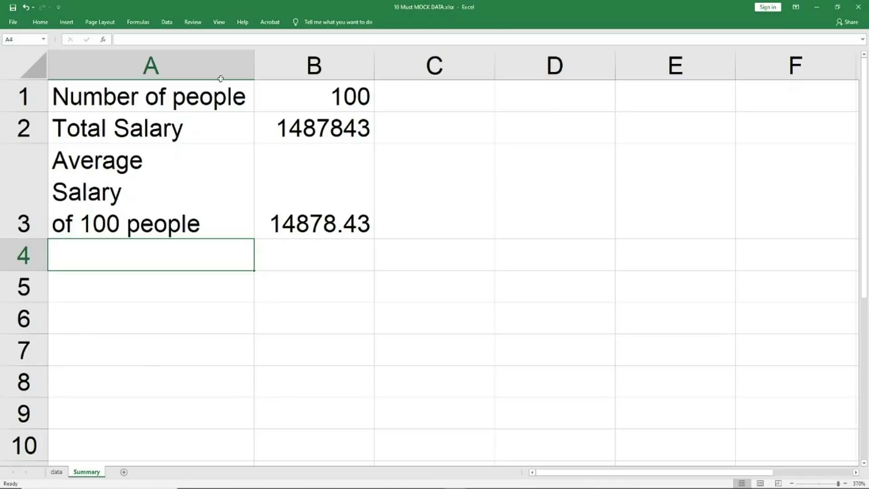
Step: Narrow column A to wrap the Number of people label in A1, and widen the column again to fit all labels
{"action": "left_click_drag", "start_coordinate": [254, 63], "coordinate": [197, 59]}
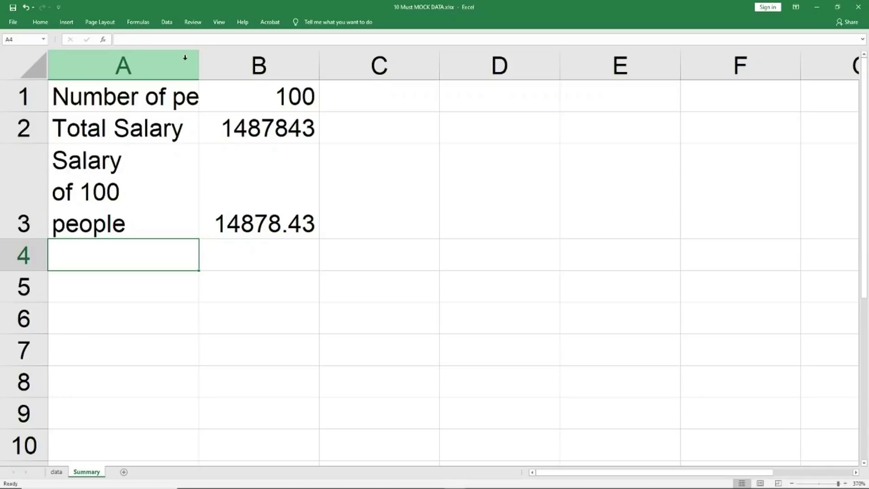
{"action": "key", "text": "Up"}
{"action": "key", "text": "Up"}
{"action": "key", "text": "Up"}
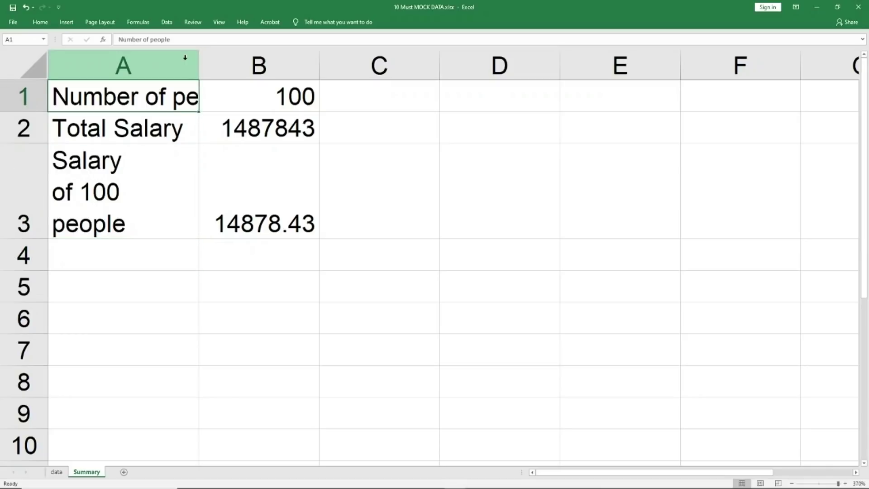
{"action": "key", "text": "alt+h"}
{"action": "key", "text": "w"}
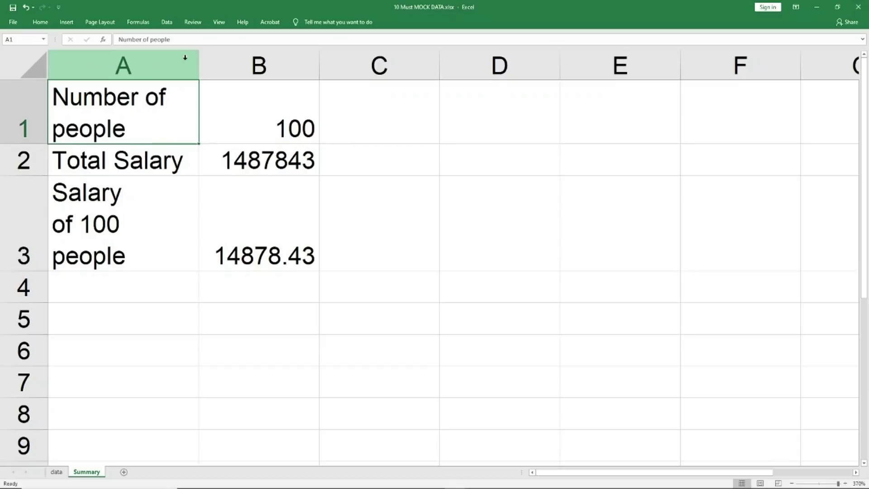
{"action": "left_click_drag", "start_coordinate": [200, 55], "coordinate": [336, 78]}
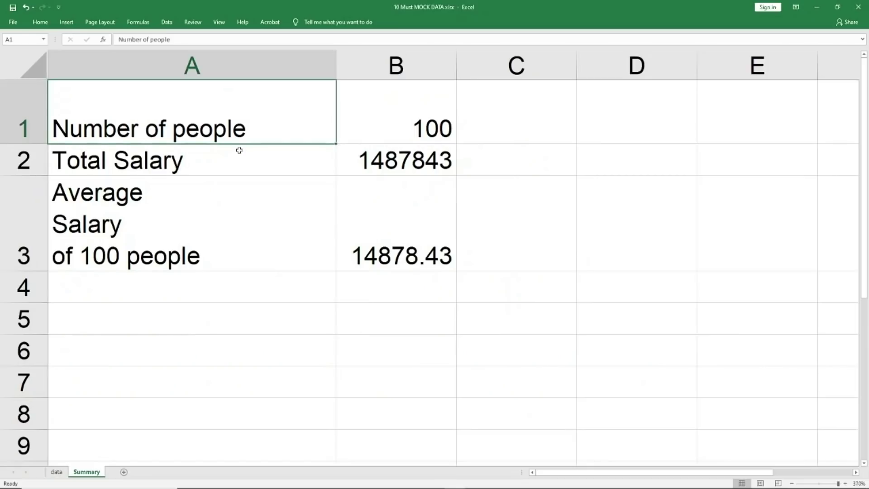
Step: Set the font colour of the Total Salary value in B2 to standard red
{"action": "key", "text": "Right"}
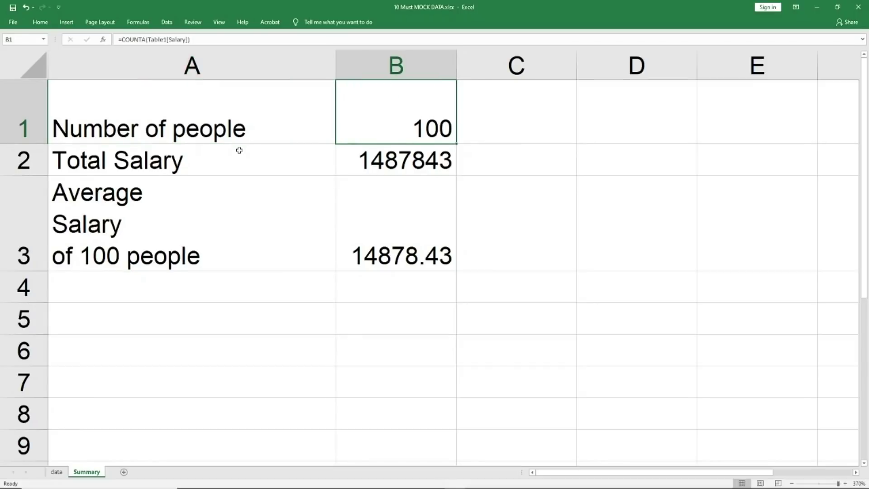
{"action": "key", "text": "Down"}
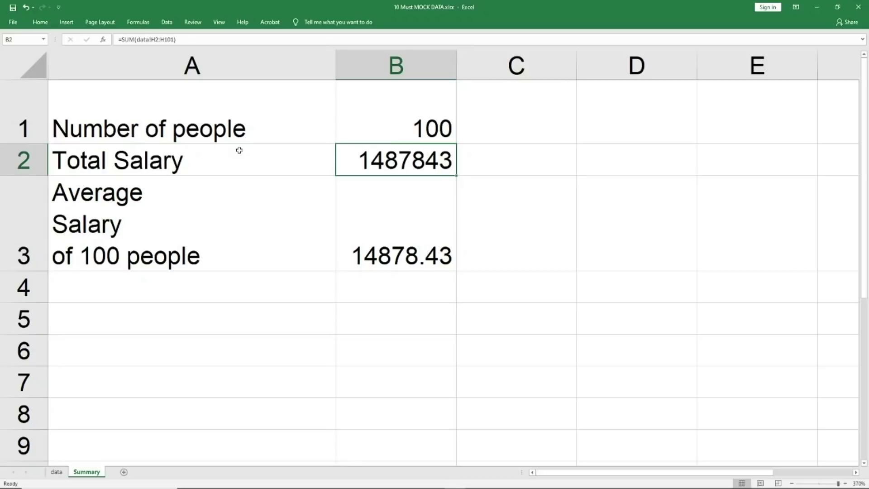
{"action": "key", "text": "alt+h"}
{"action": "key", "text": "f"}
{"action": "key", "text": "c"}
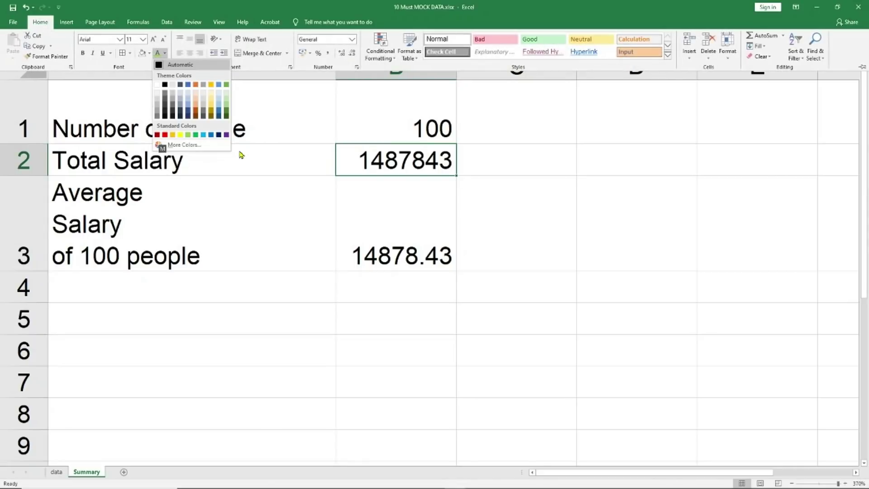
{"action": "key", "text": "Down"}
{"action": "key", "text": "Down"}
{"action": "key", "text": "Down"}
{"action": "key", "text": "Down"}
{"action": "key", "text": "Down"}
{"action": "key", "text": "Down"}
{"action": "key", "text": "Down"}
{"action": "key", "text": "Left"}
{"action": "key", "text": "Left"}
{"action": "key", "text": "Left"}
{"action": "key", "text": "Left"}
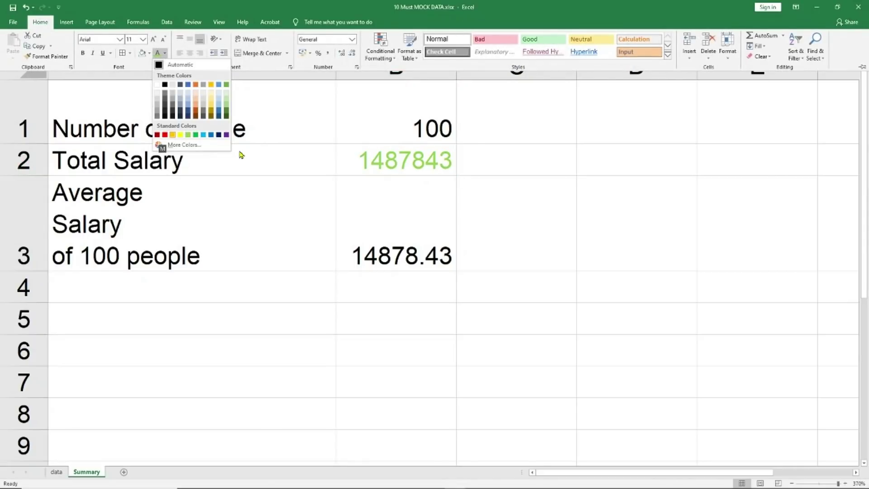
{"action": "key", "text": "Left"}
{"action": "key", "text": "Return"}
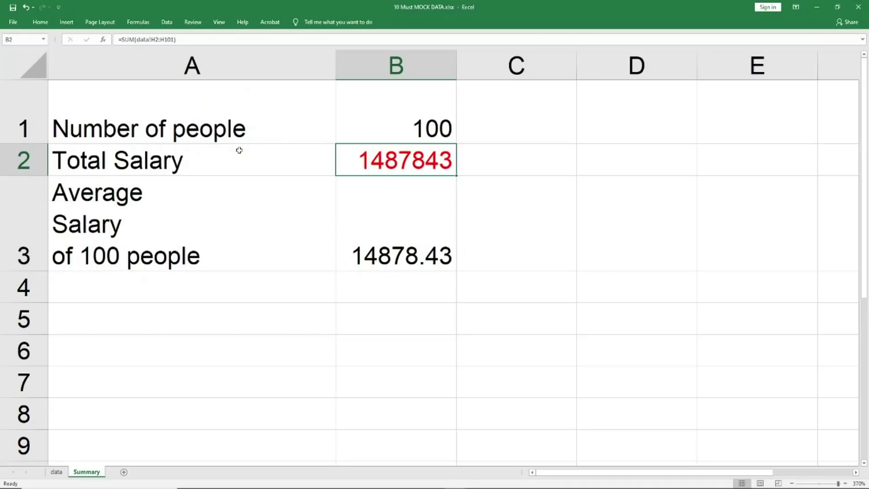
Step: Make the Total Salary value in B2 bold
{"action": "key", "text": "ctrl+c"}
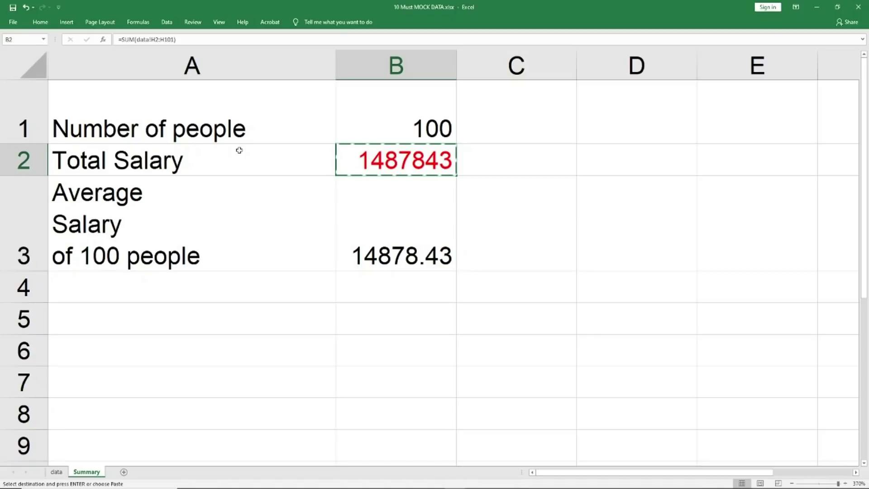
{"action": "key", "text": "Escape"}
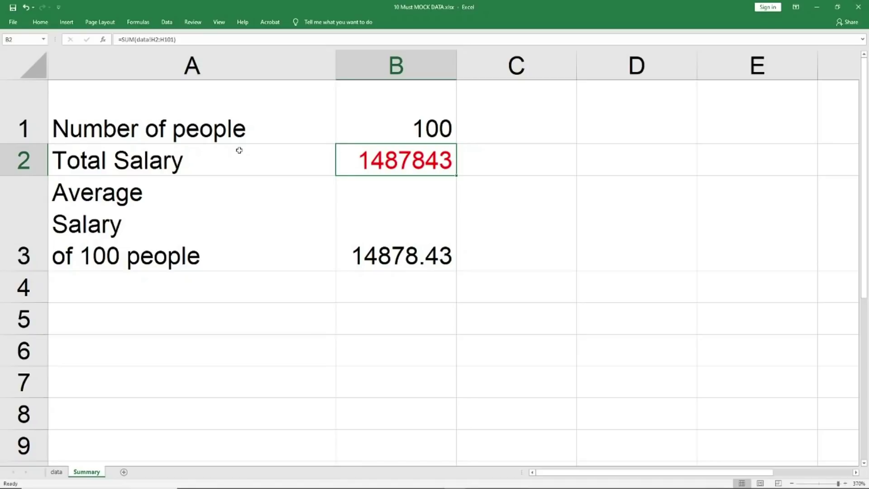
{"action": "key", "text": "ctrl+b"}
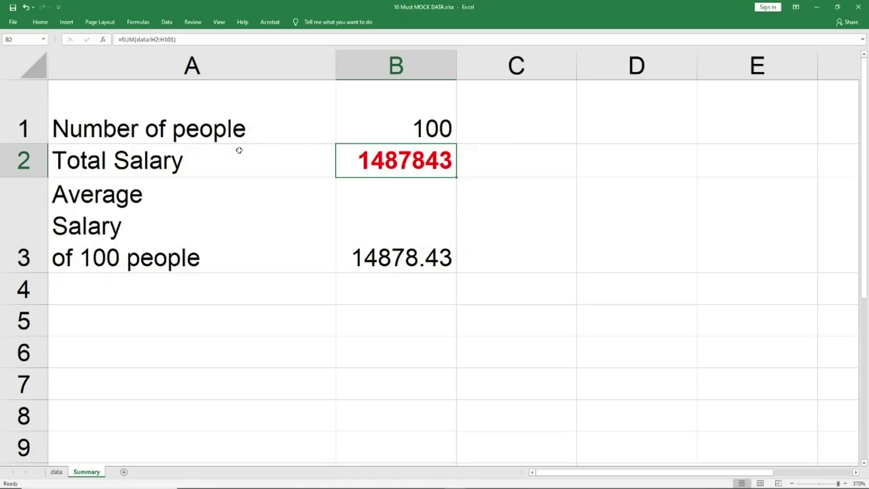
Step: Try to paste the Total Salary cell B2 onto B3 using the Formats option of Paste Special
{"action": "key", "text": "Down"}
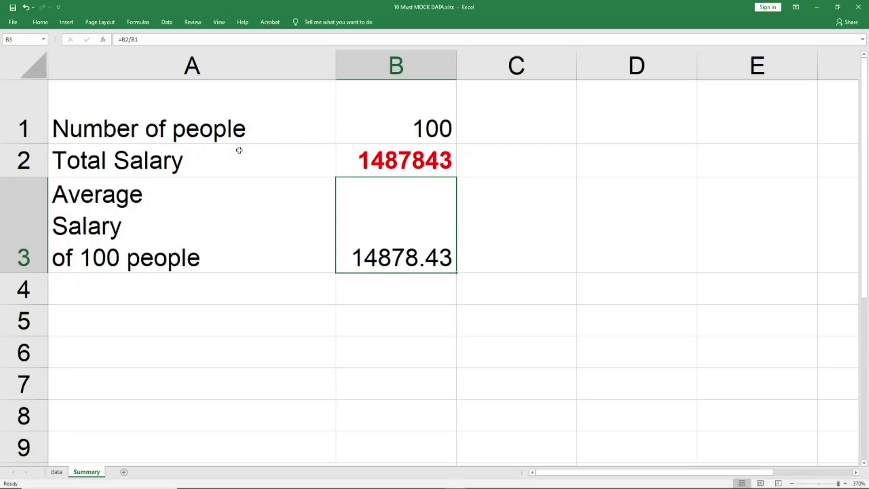
{"action": "key", "text": "Up"}
{"action": "key", "text": "ctrl+c"}
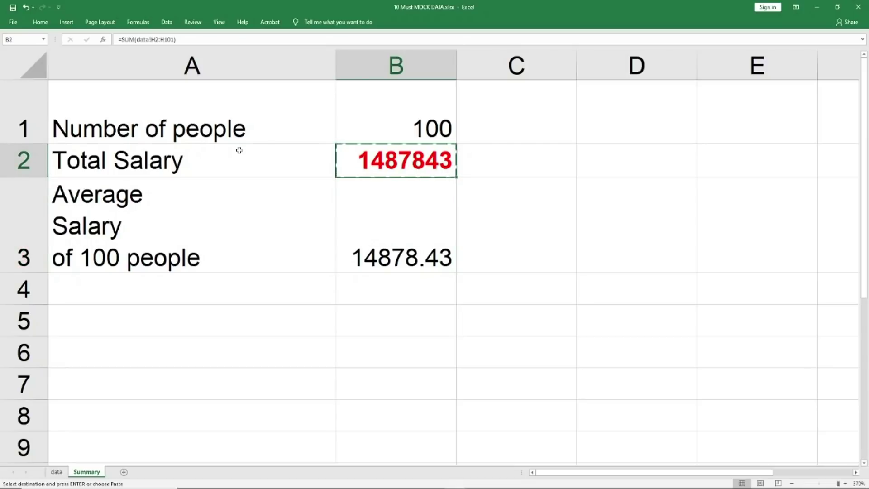
{"action": "key", "text": "Down"}
{"action": "key", "text": "ctrl+alt+v"}
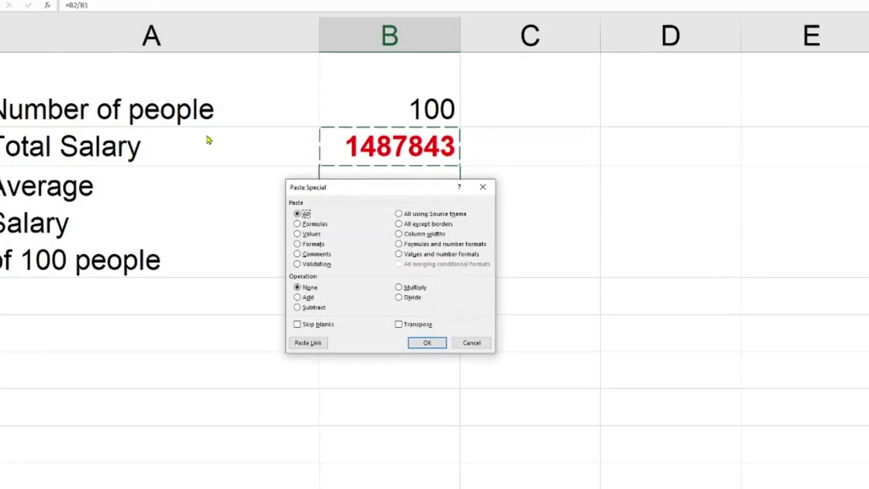
{"action": "key", "text": "t"}
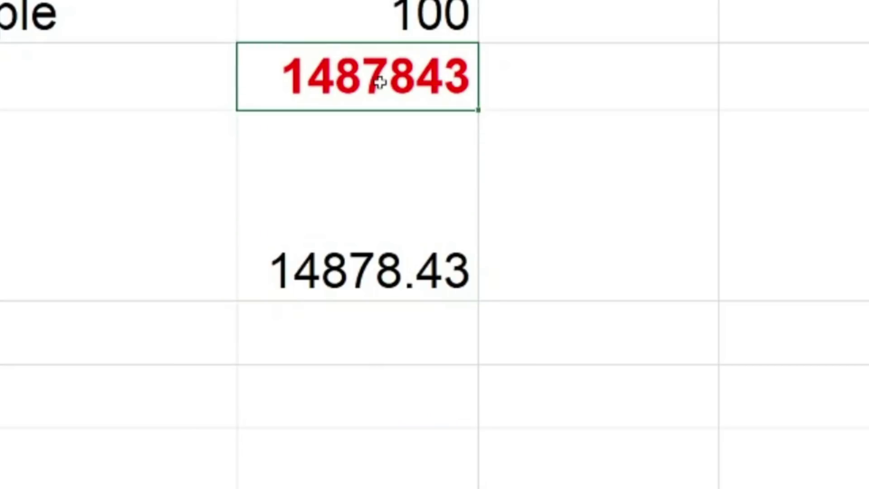
Step: Copy B2 and paste only its formats onto the average salary value in B3
{"action": "key", "text": "ctrl+c"}
{"action": "left_click", "coordinate": [396, 247]}
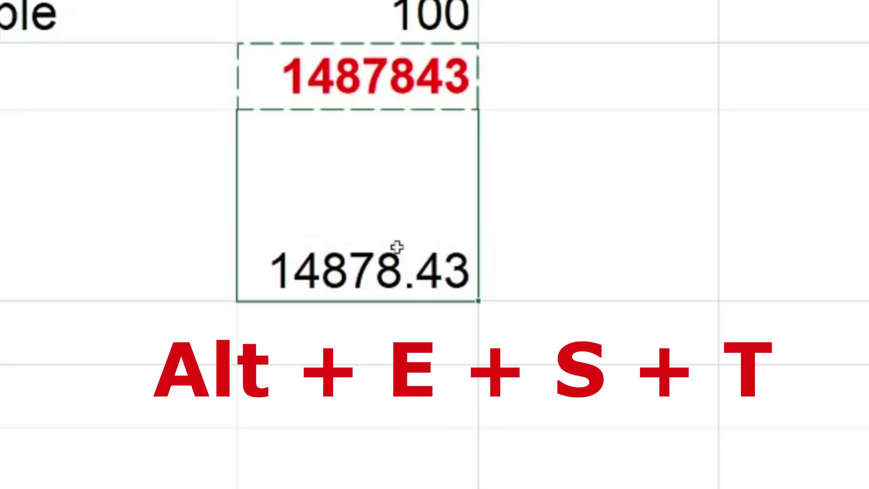
{"action": "key", "text": "alt+e"}
{"action": "key", "text": "s"}
{"action": "key", "text": "t"}
{"action": "key", "text": "Return"}
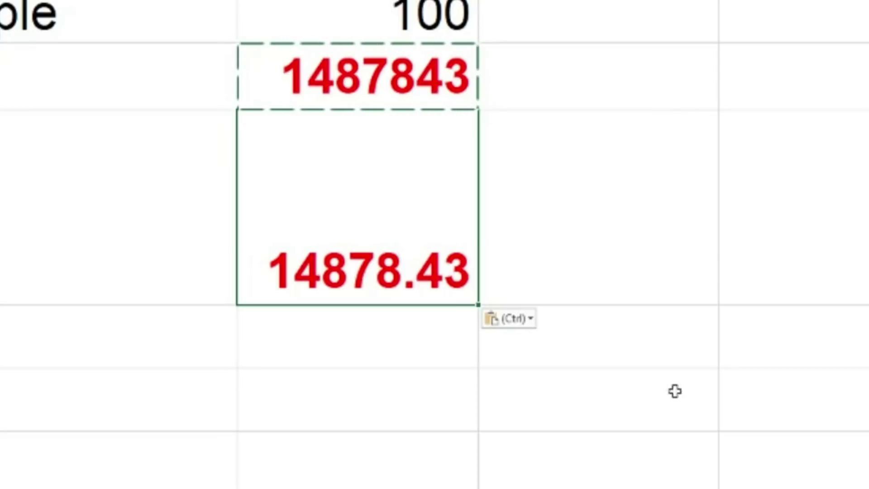
{"action": "key", "text": "Escape"}
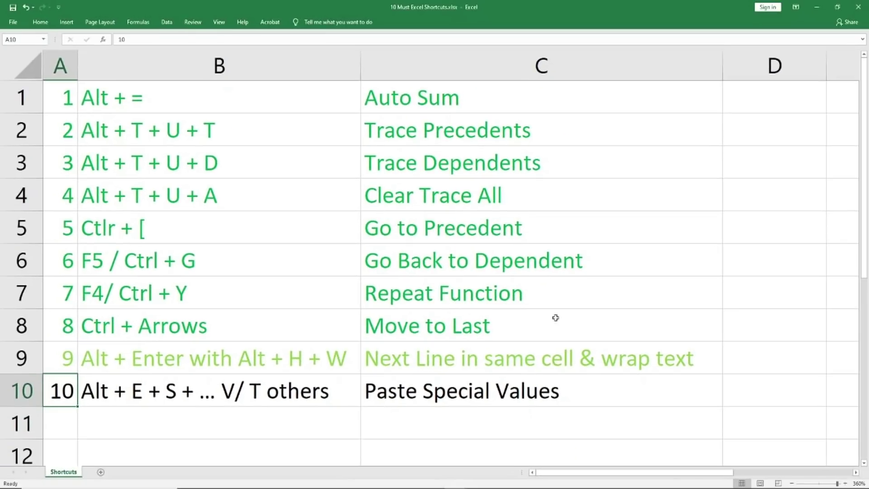
Step: In the 10 Must Excel Shortcuts workbook, set the font colour of the Paste Special Values entry in A10:C10 to green
{"action": "key", "text": "shift+Right"}
{"action": "key", "text": "shift+Right"}
{"action": "key", "text": "shift+Right"}
{"action": "key", "text": "shift+Left"}
{"action": "key", "text": "alt"}
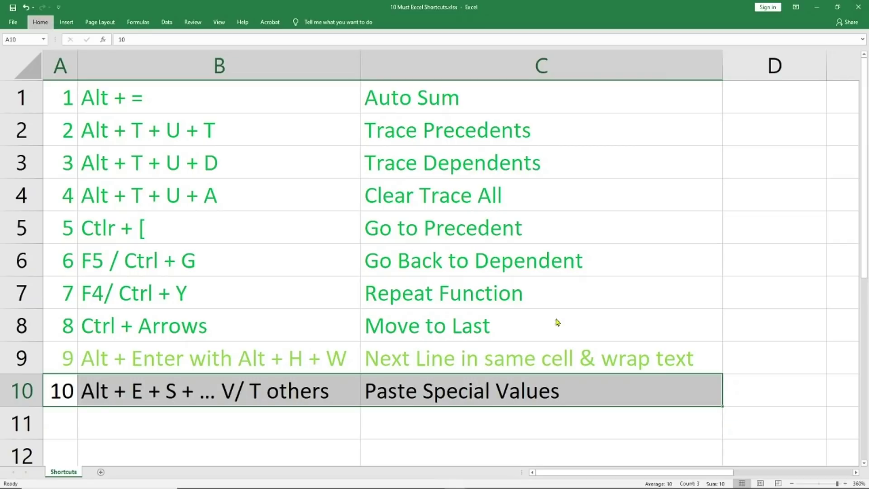
{"action": "key", "text": "h"}
{"action": "key", "text": "f"}
{"action": "key", "text": "c"}
{"action": "key", "text": "Down"}
{"action": "key", "text": "Down"}
{"action": "key", "text": "Down"}
{"action": "key", "text": "Down"}
{"action": "key", "text": "Down"}
{"action": "key", "text": "Down"}
{"action": "key", "text": "Down"}
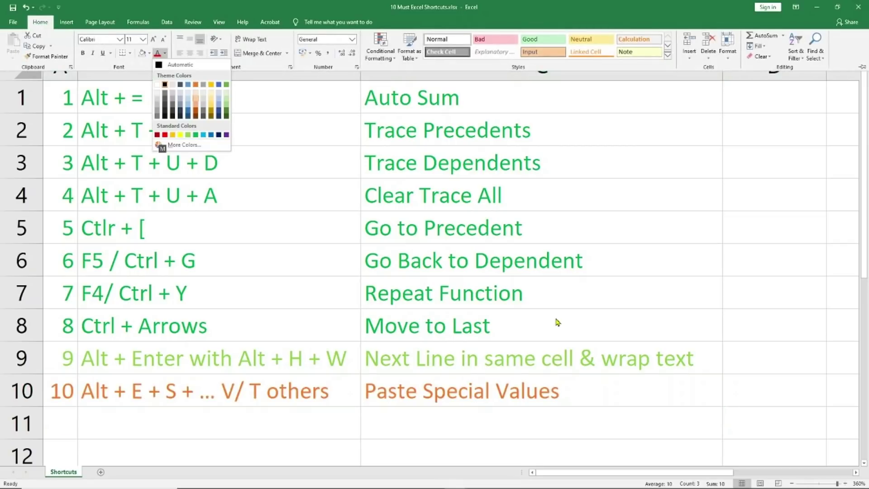
{"action": "key", "text": "Up"}
{"action": "key", "text": "Left"}
{"action": "key", "text": "Left"}
{"action": "key", "text": "Left"}
{"action": "key", "text": "Left"}
{"action": "key", "text": "Return"}
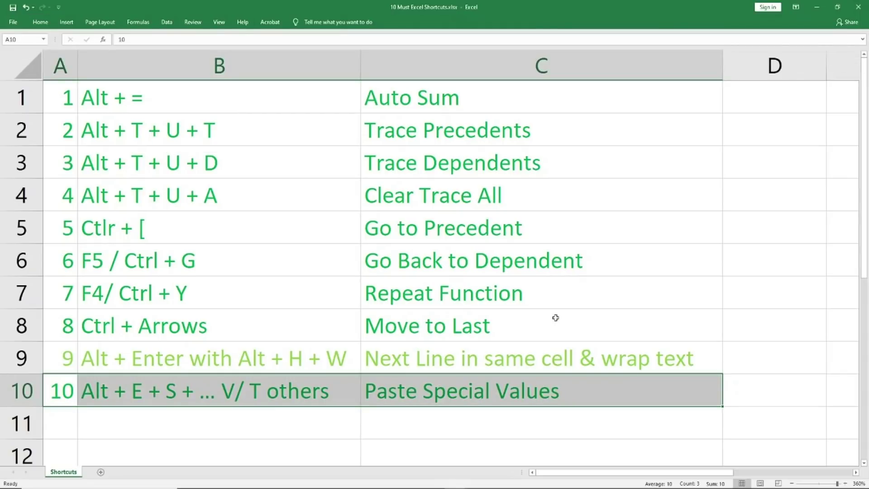